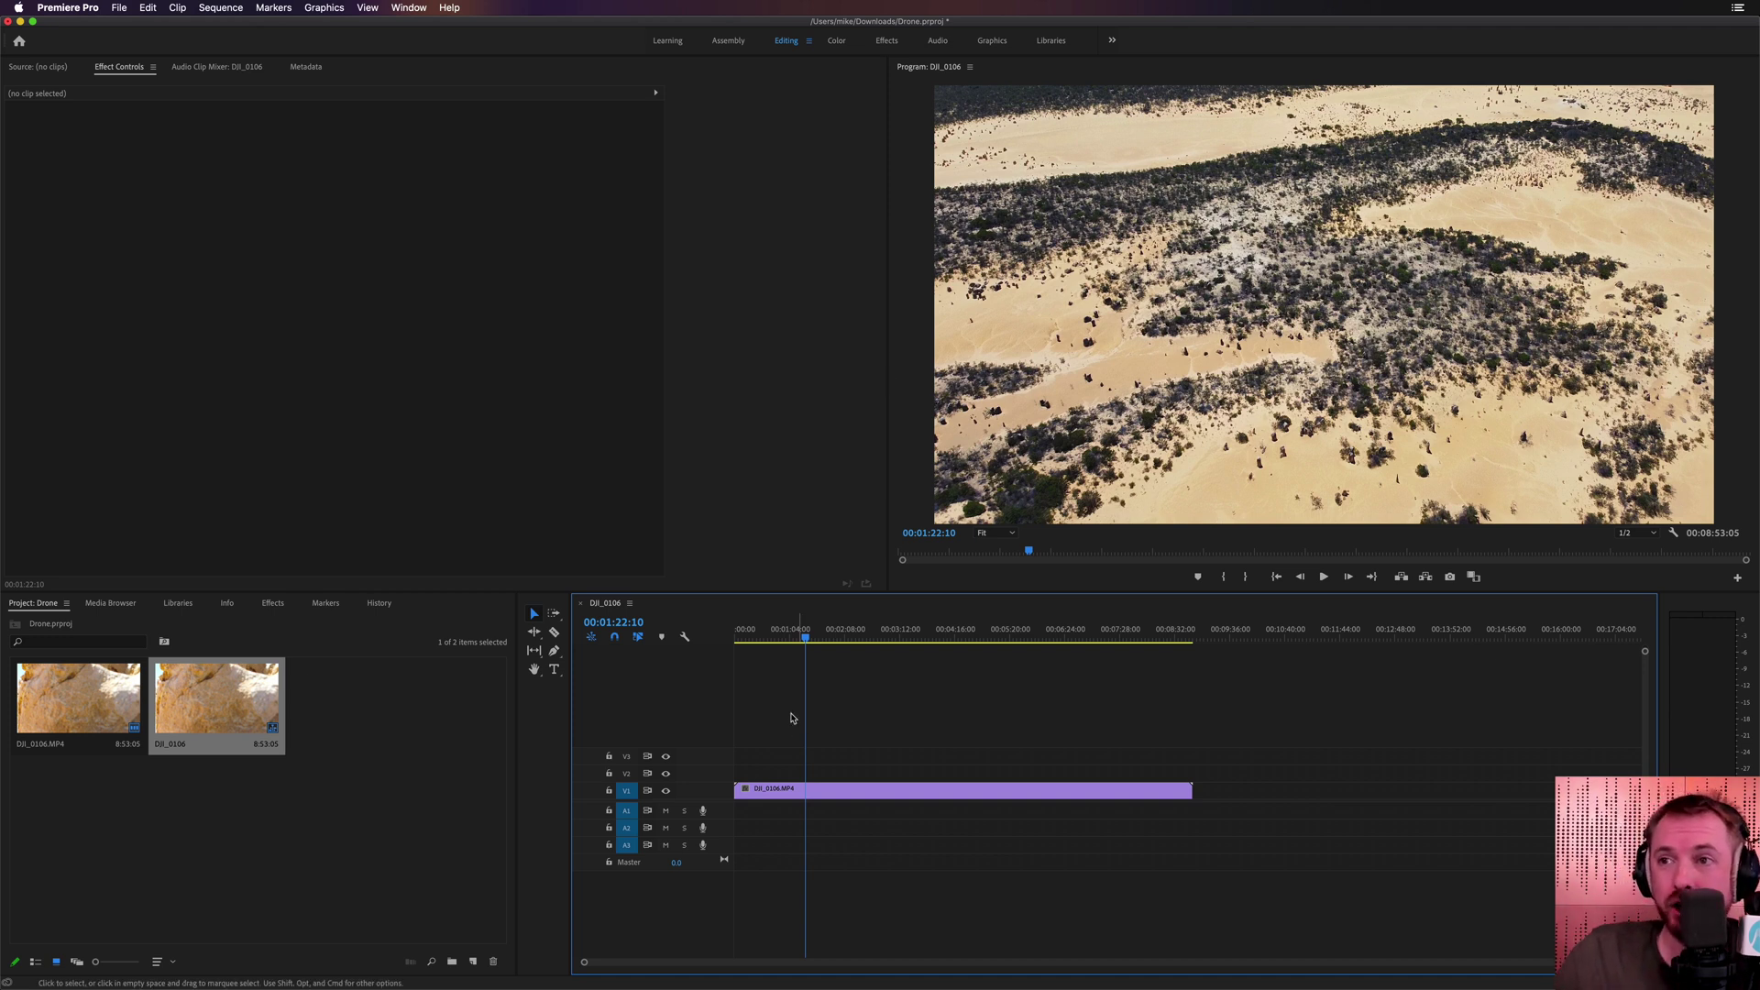
Preview the DJI drone footage from about 03:48 to past five minutes, then bring up the BeatEdit page.
drag(809, 645, 839, 640)
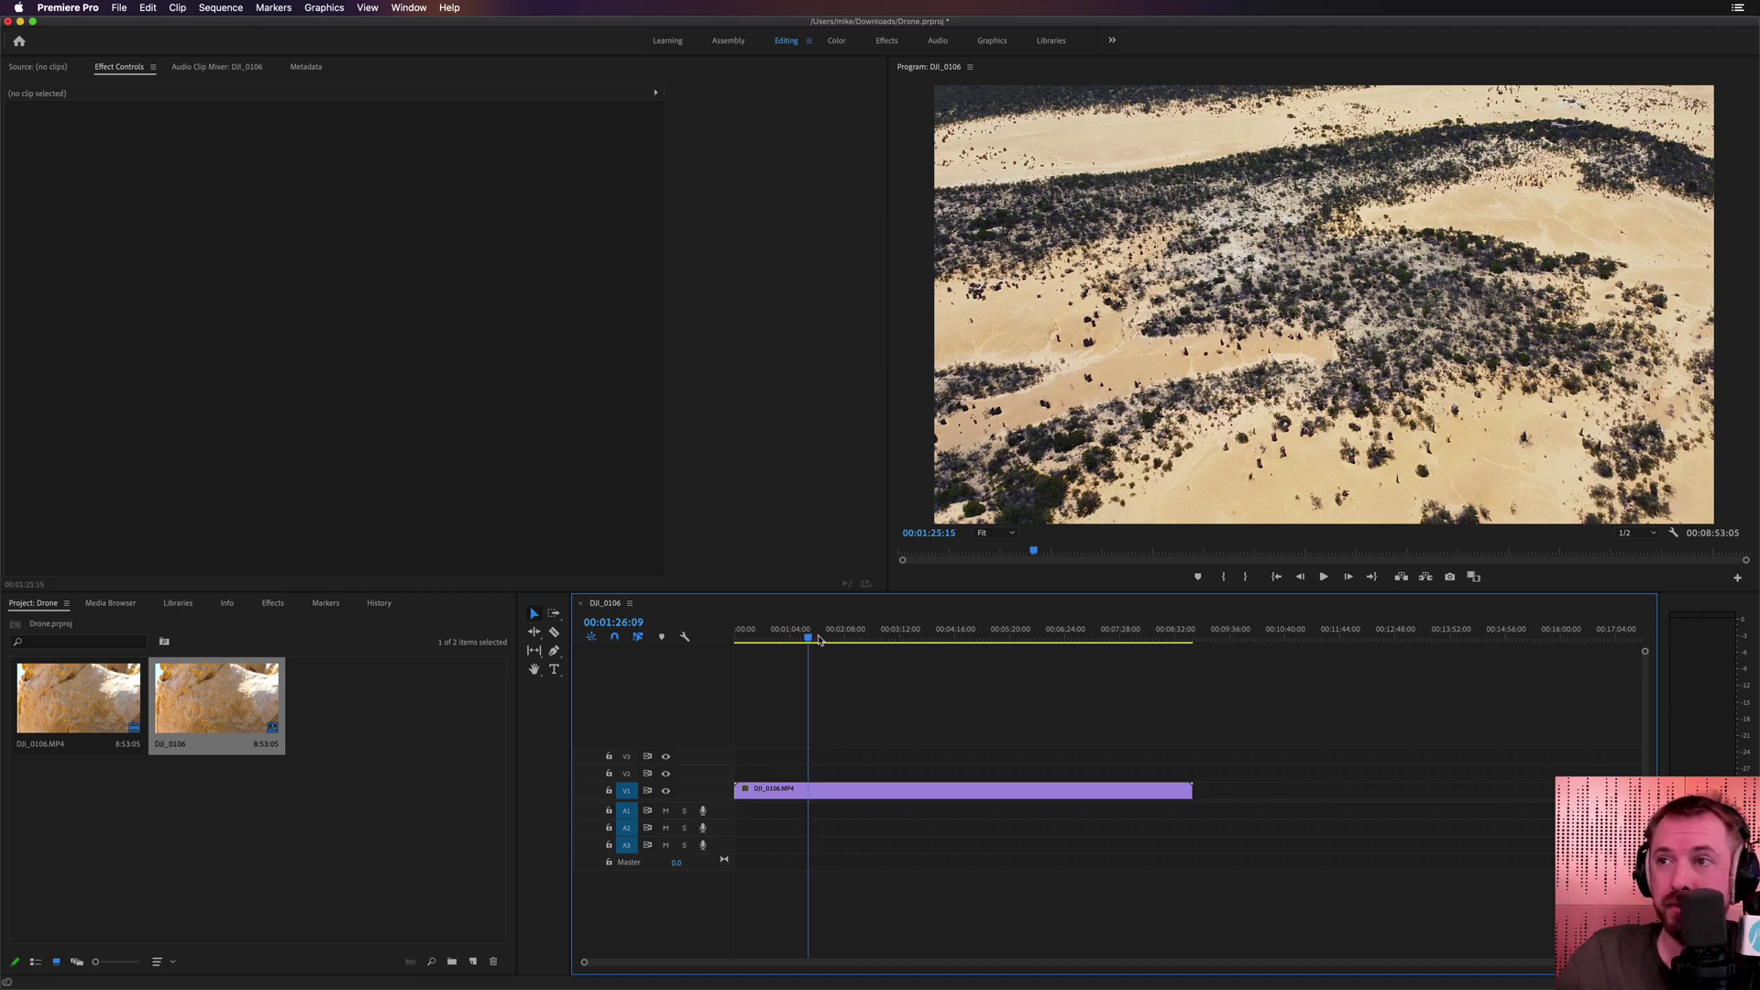
click(954, 631)
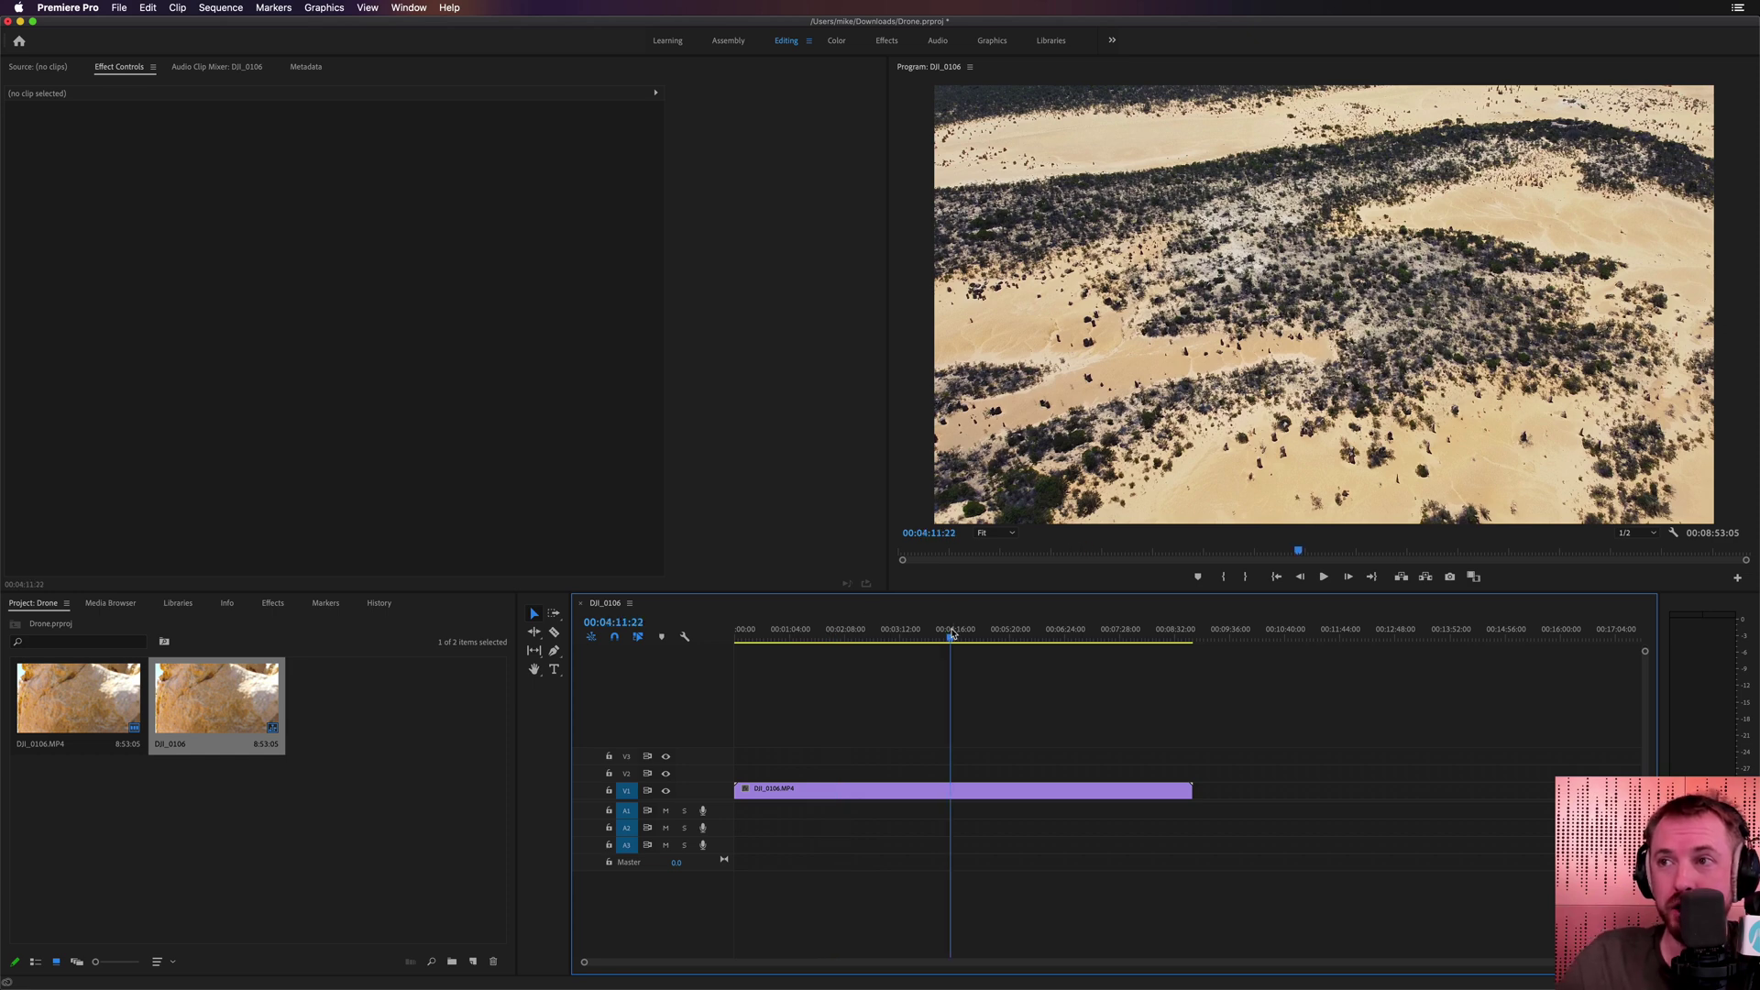
click(1005, 640)
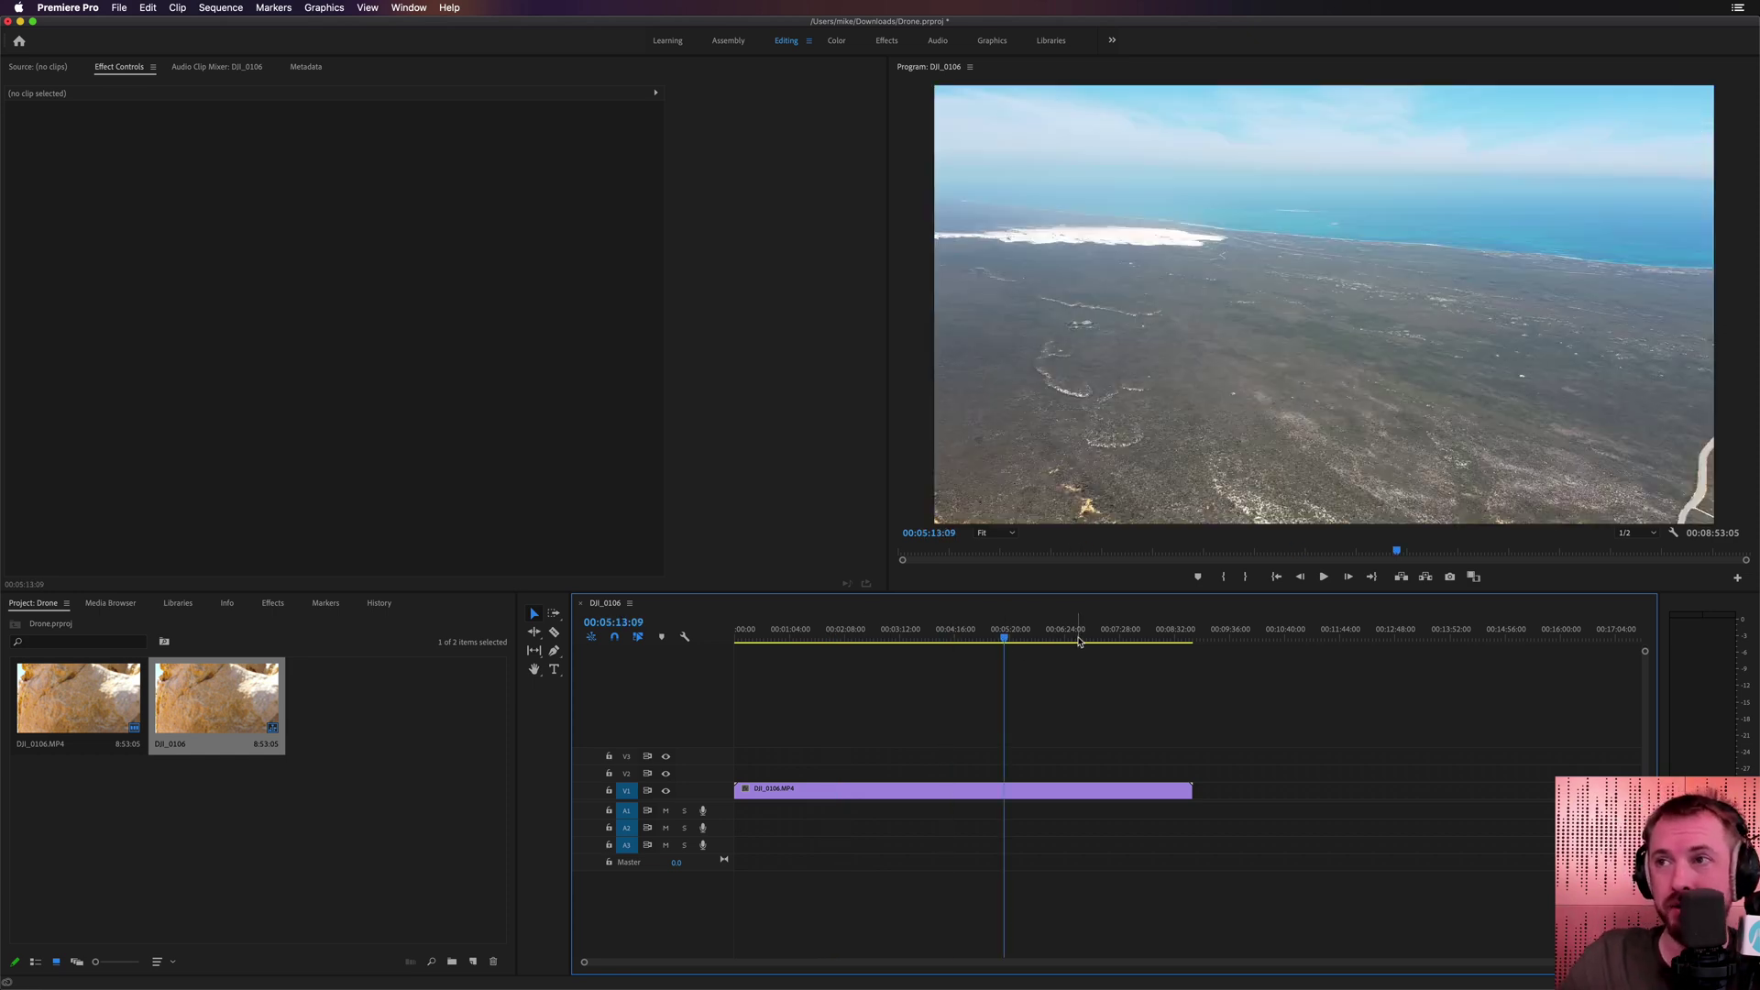
click(931, 637)
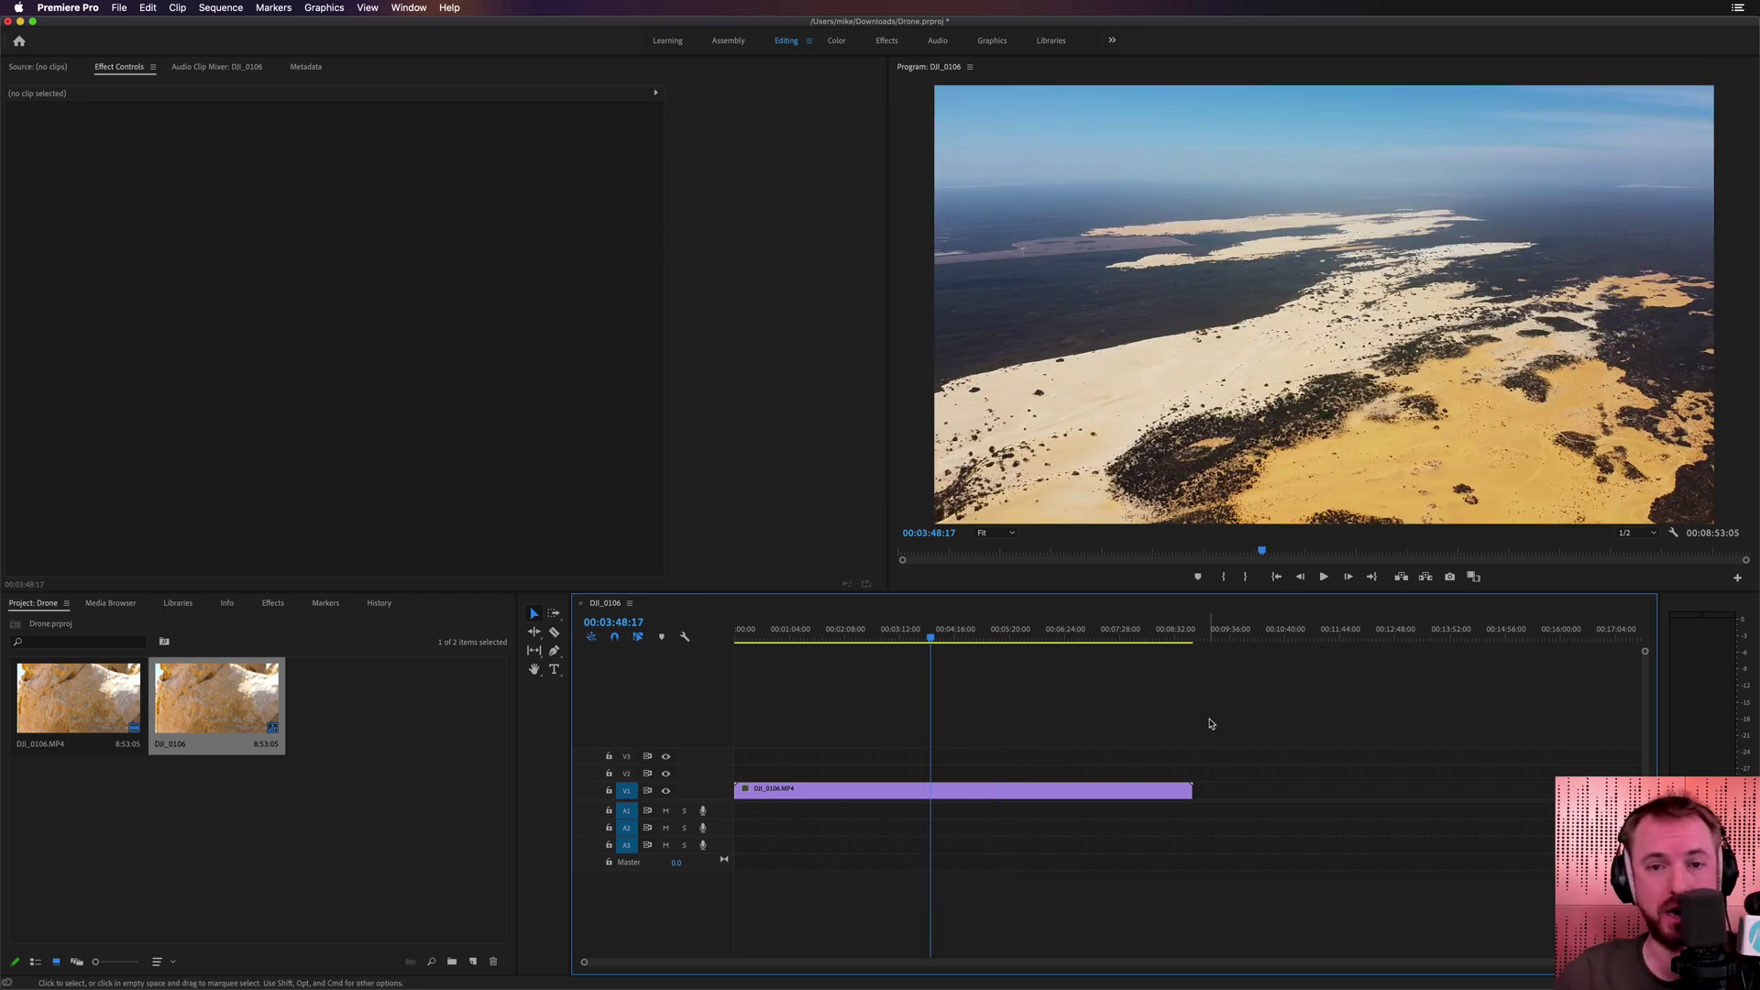
key(super+Tab)
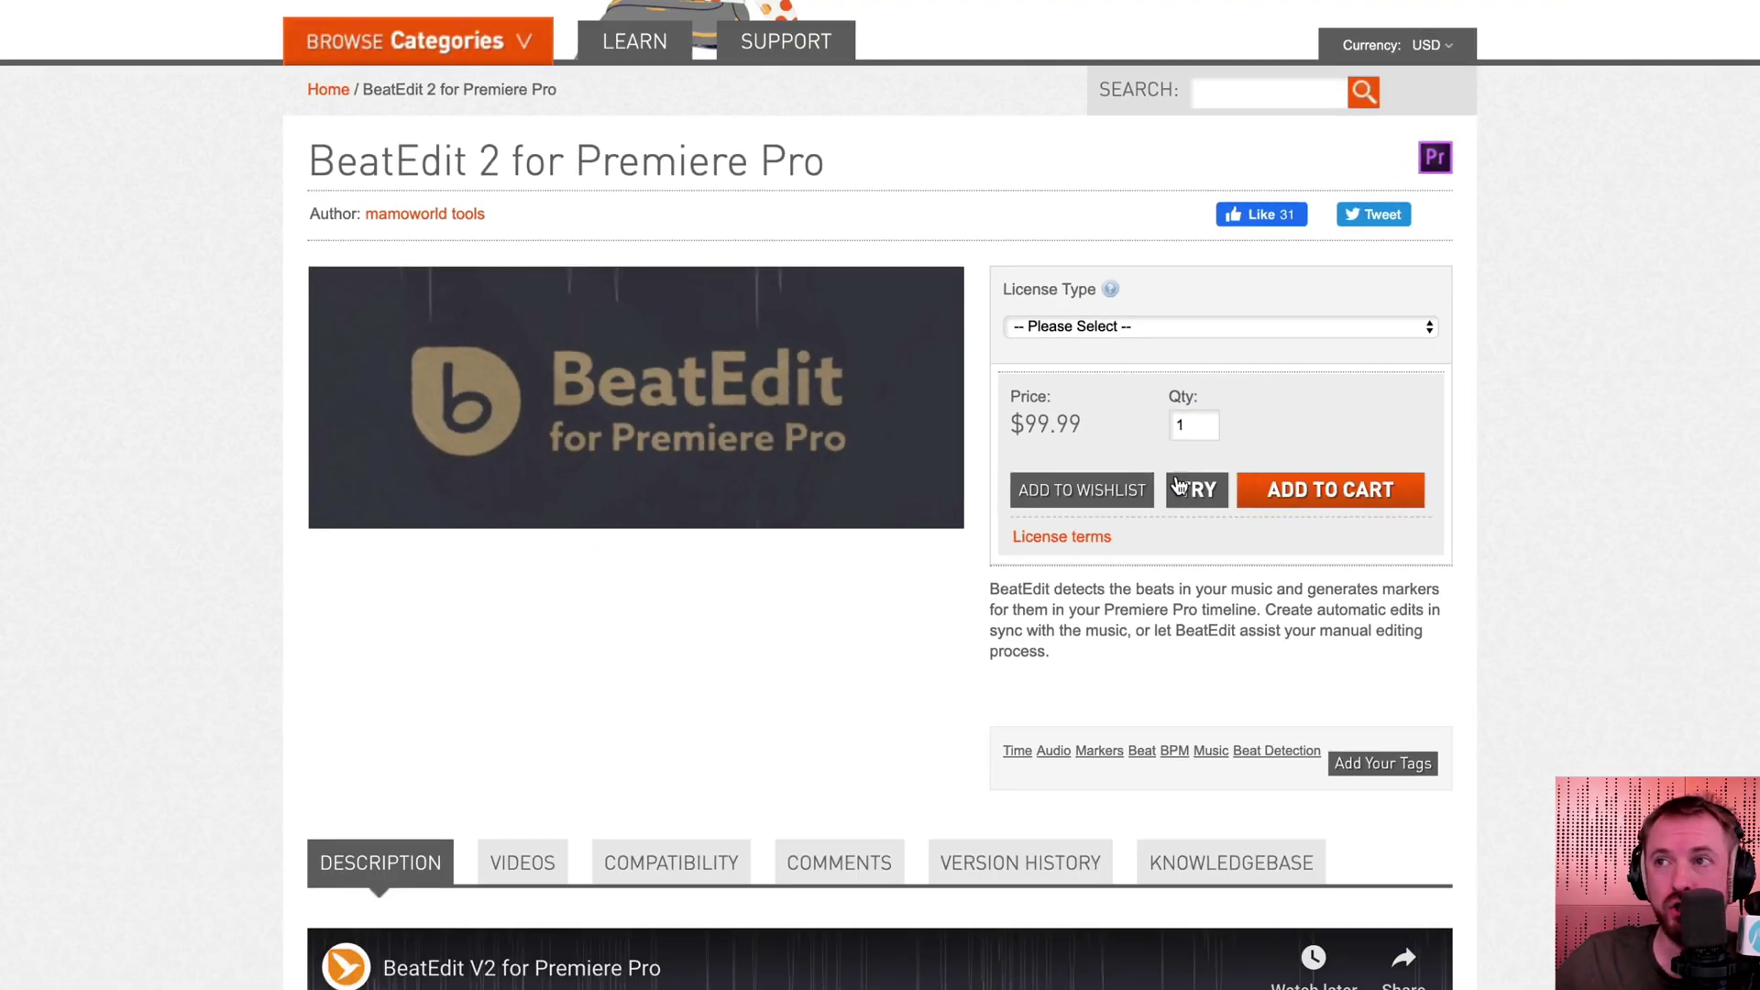
Download the free BeatEdit 2 trial zip from the product page.
click(1355, 544)
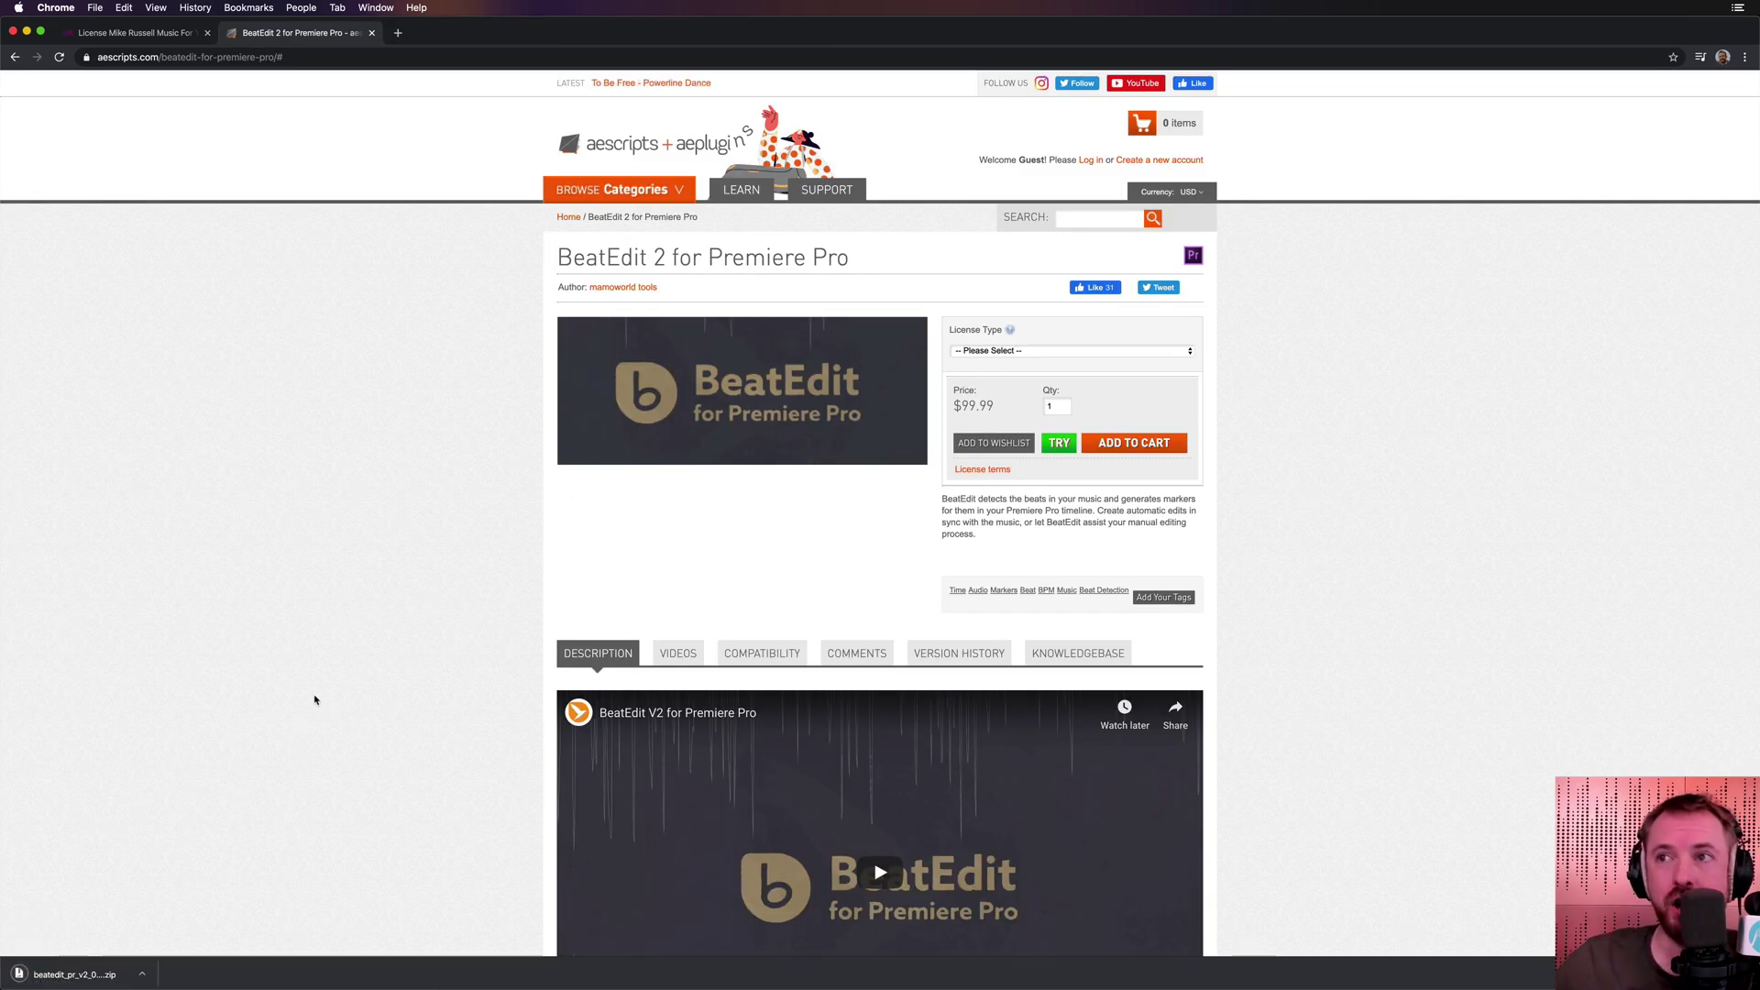
key(super+Tab)
key(super+Tab)
key(super+Tab)
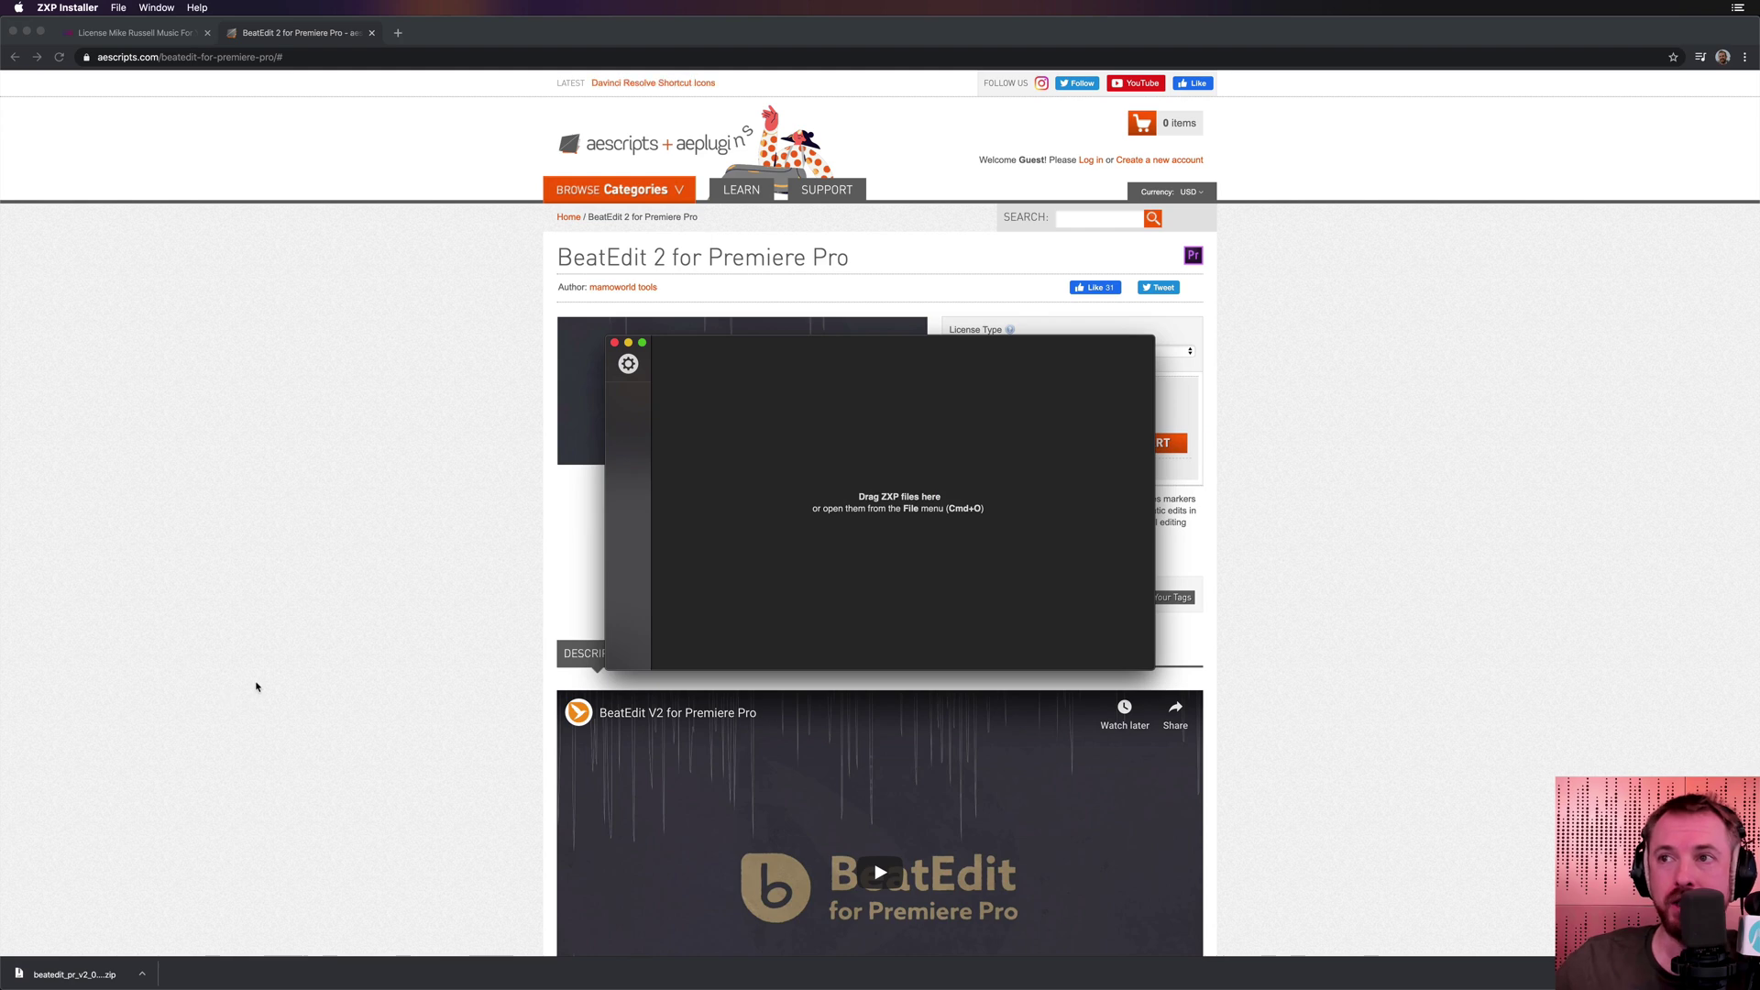
Install the BeatEdit 2.0.003 zip through ZXP Installer, authorising with the admin password.
drag(74, 975, 862, 524)
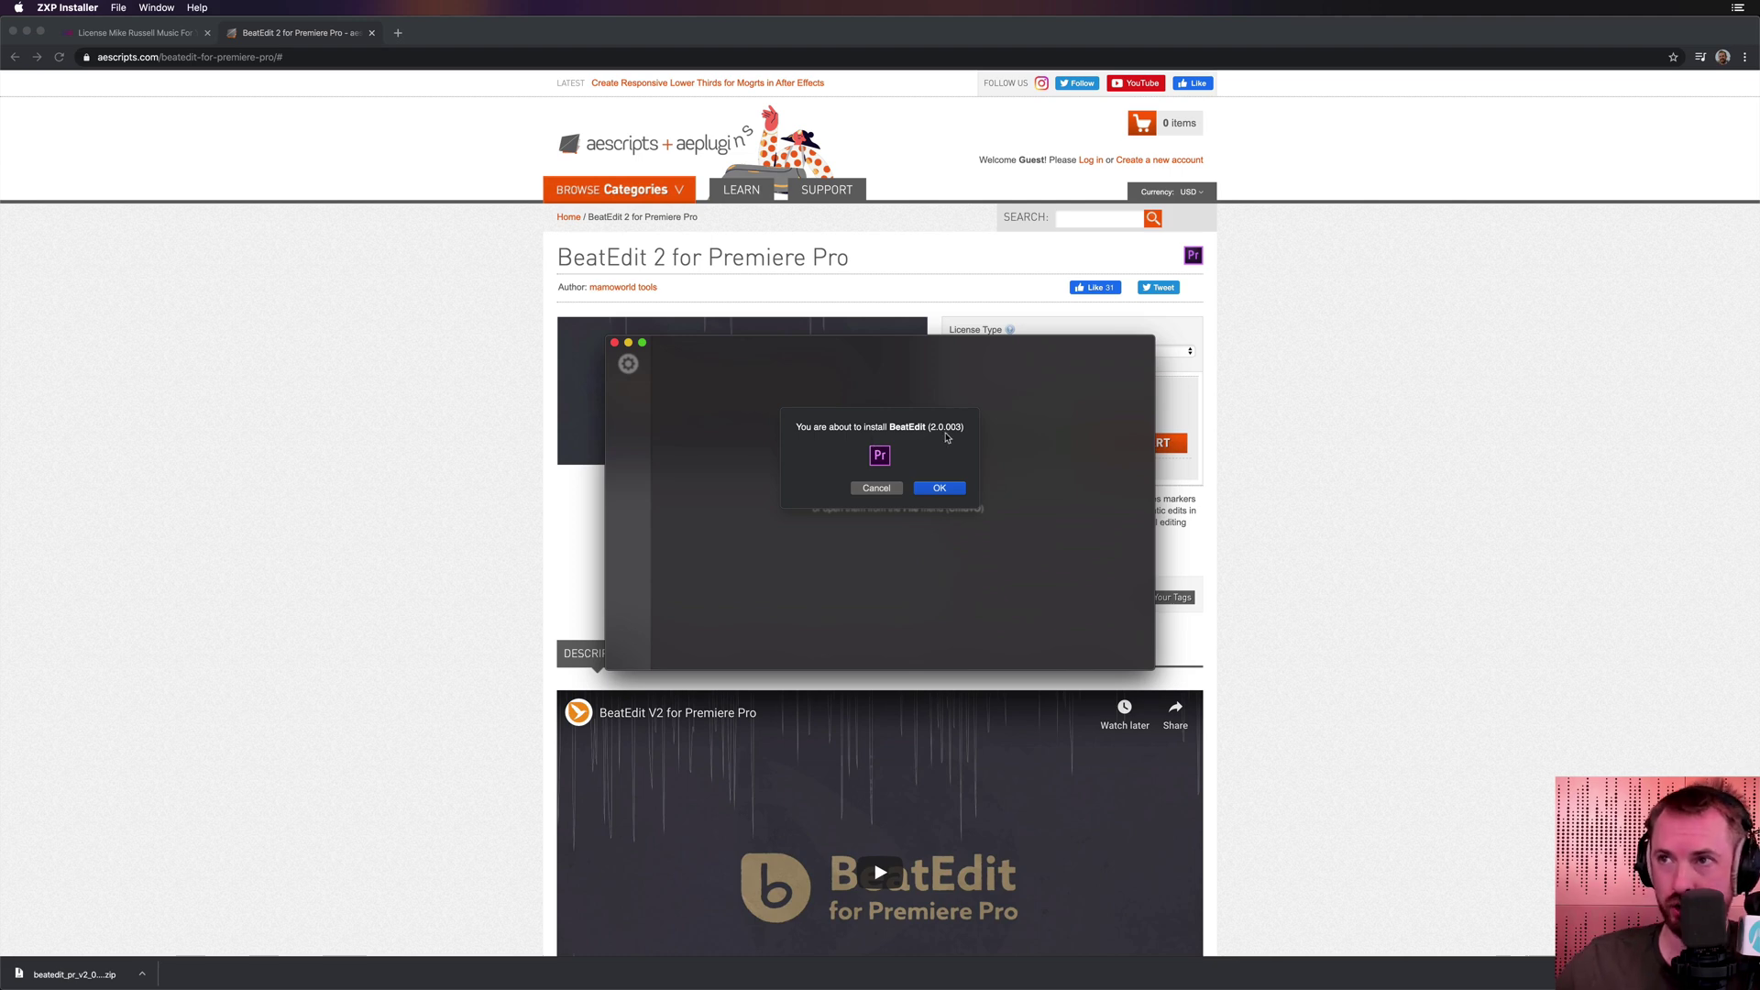
click(938, 490)
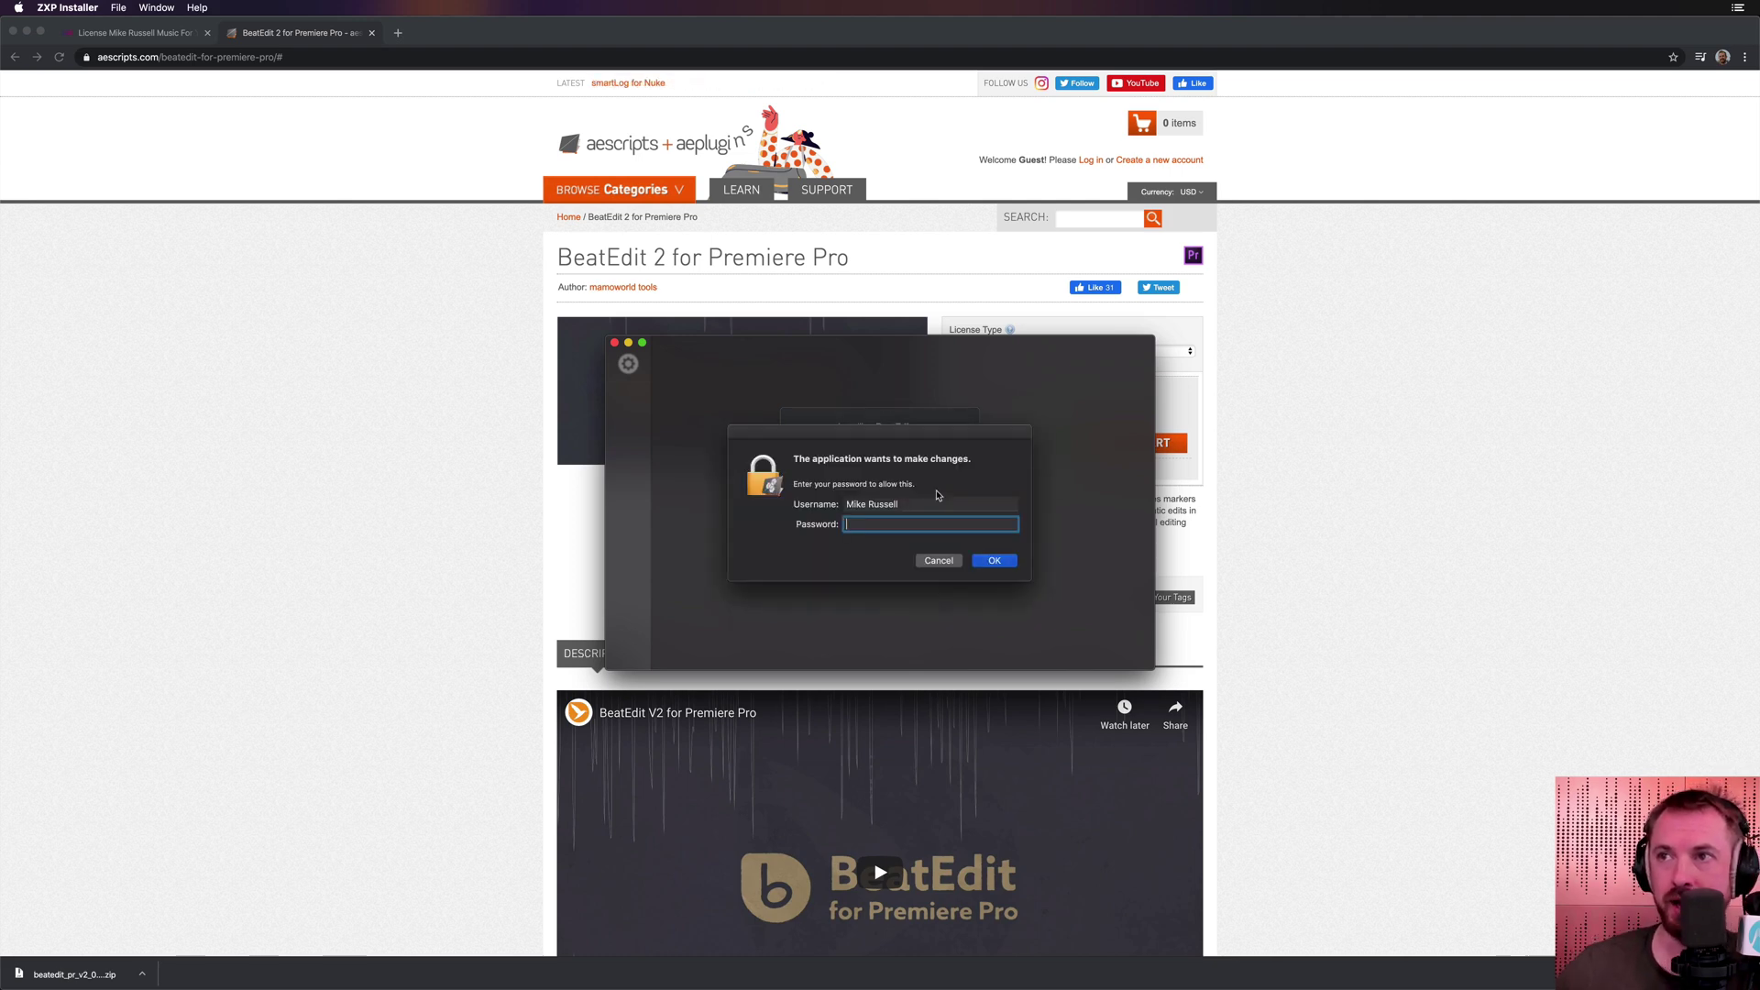
text(********)
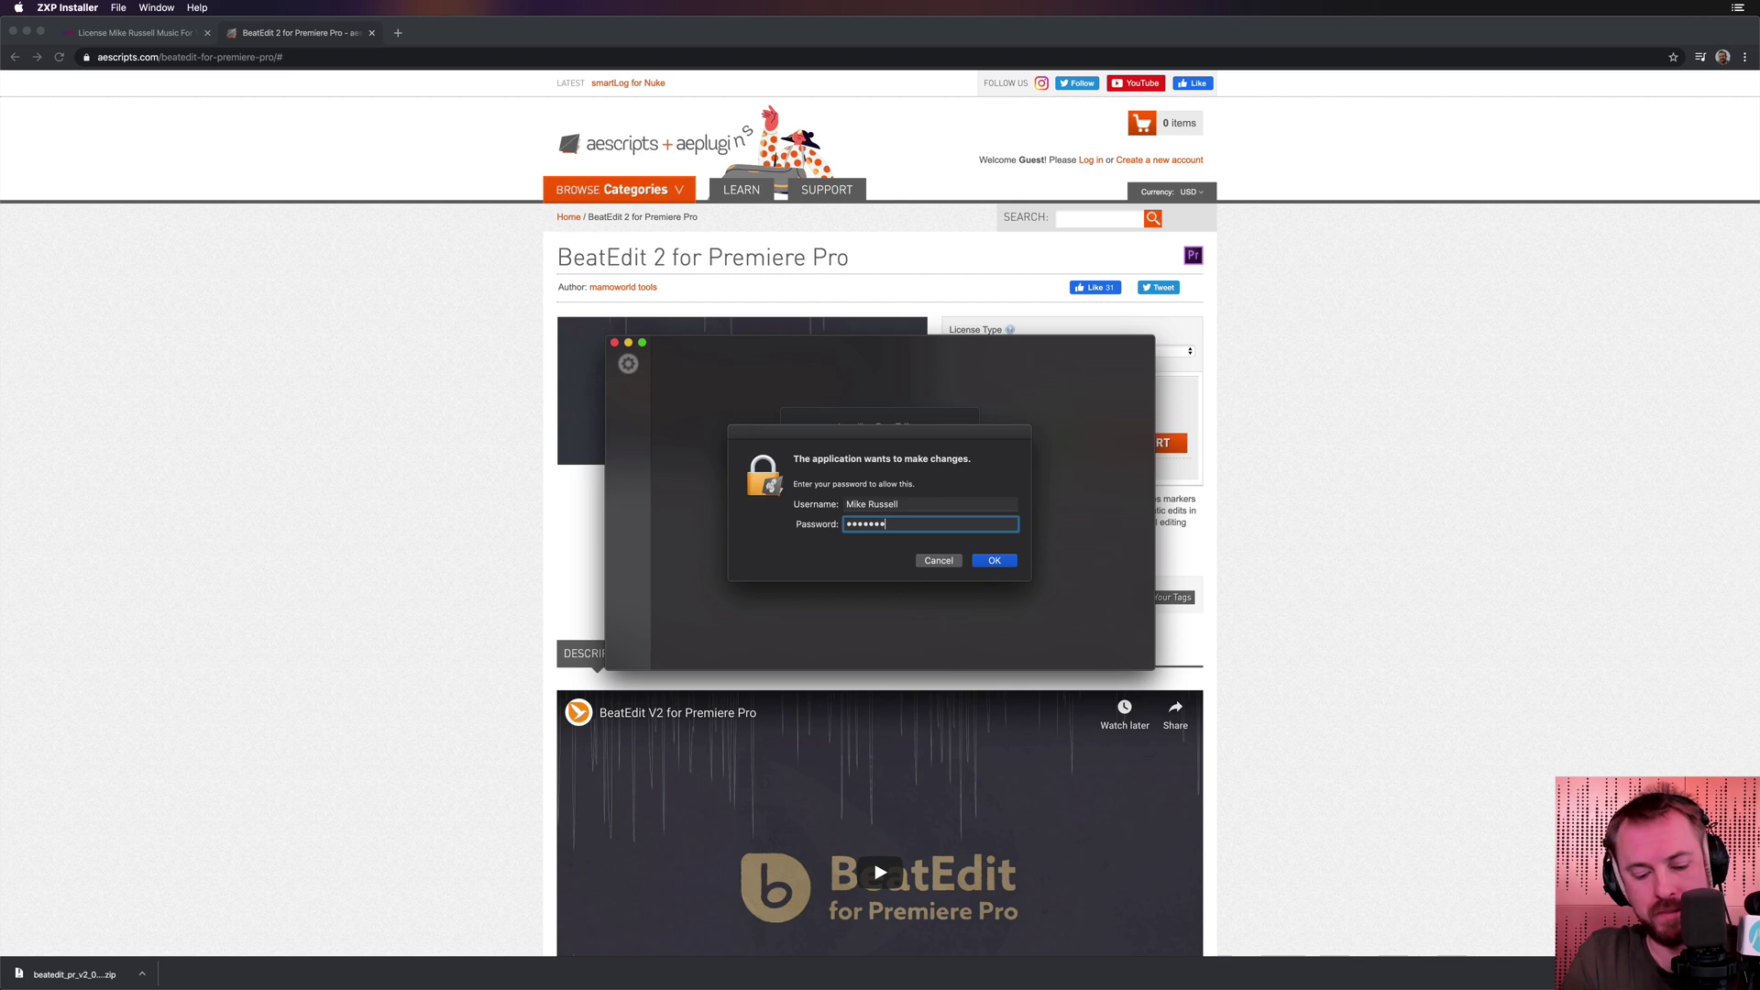
key(Return)
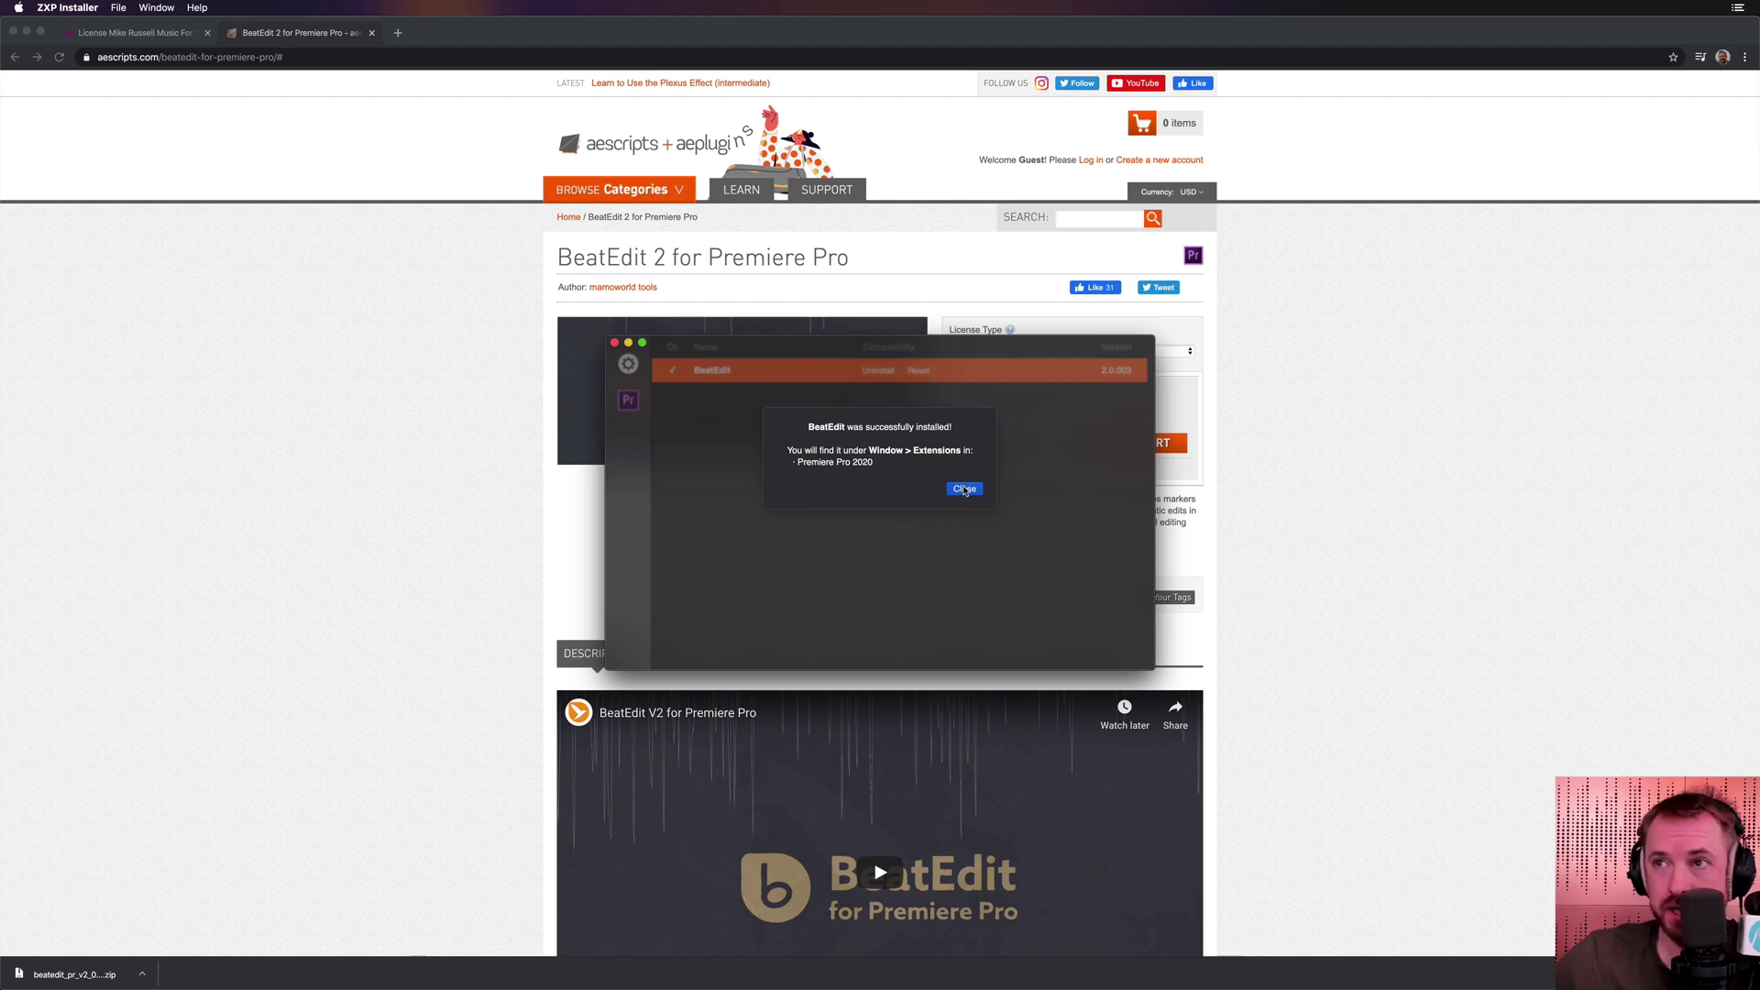
click(965, 488)
key(super+Tab)
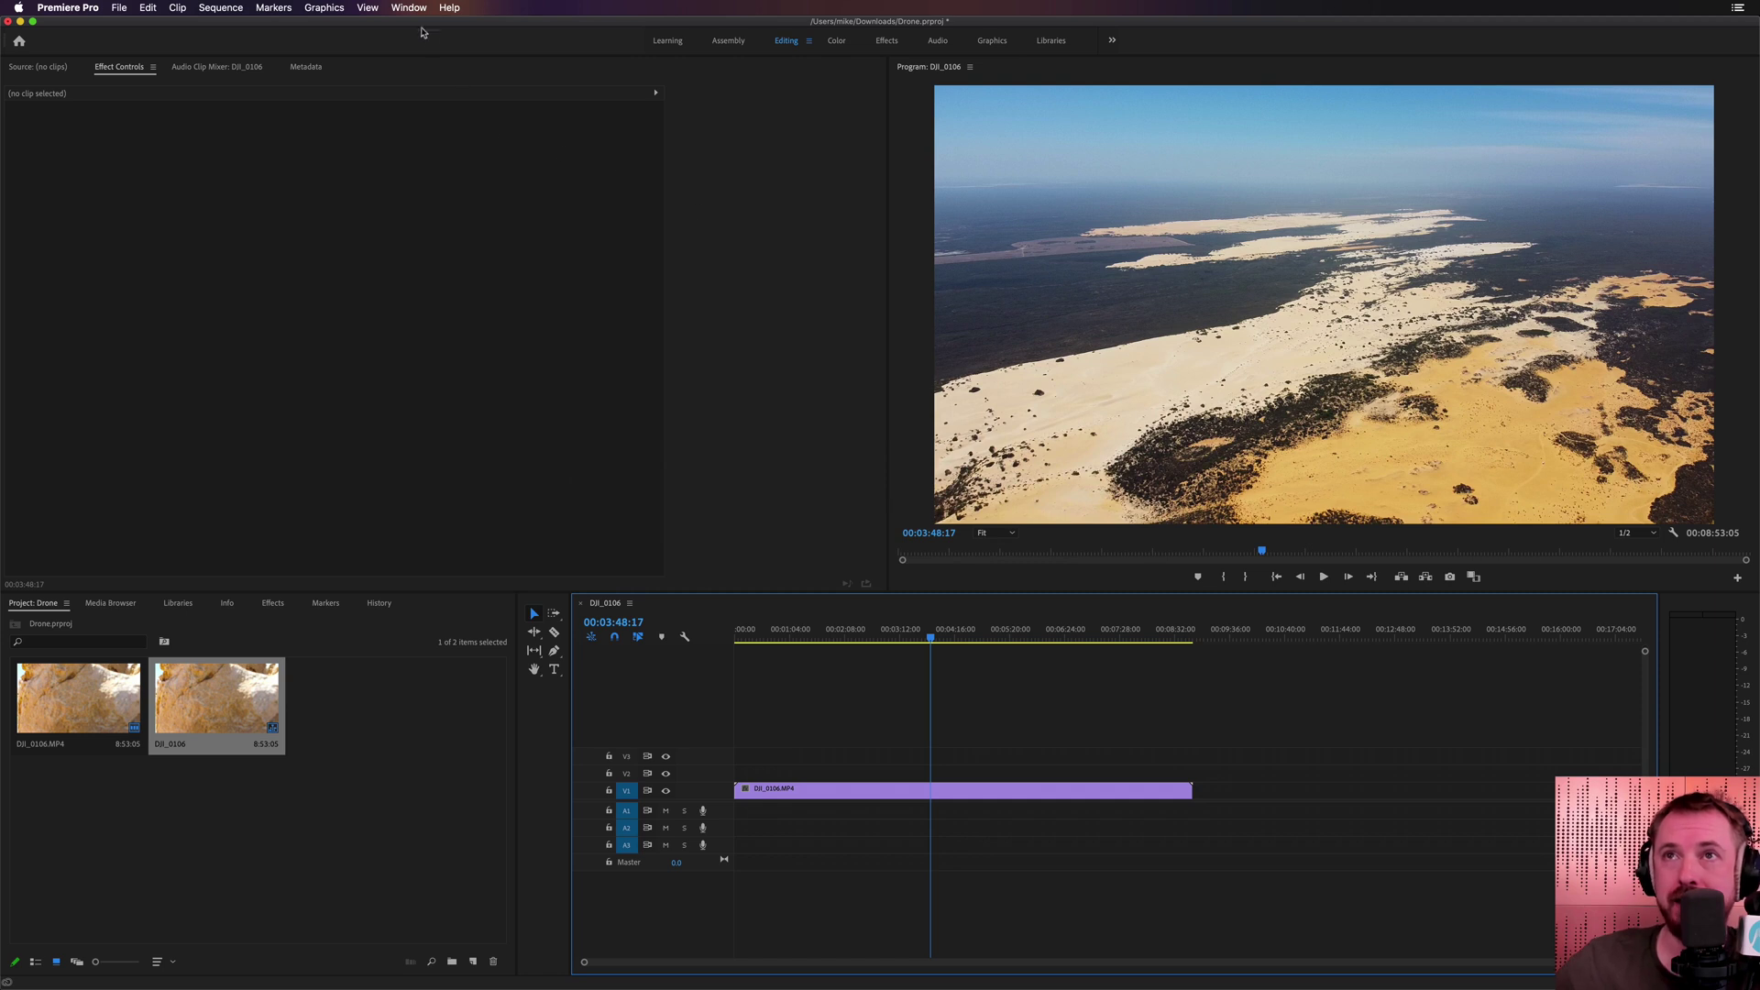
Check Window > Extensions for BeatEdit, then quit Premiere without saving the Drone project.
click(407, 8)
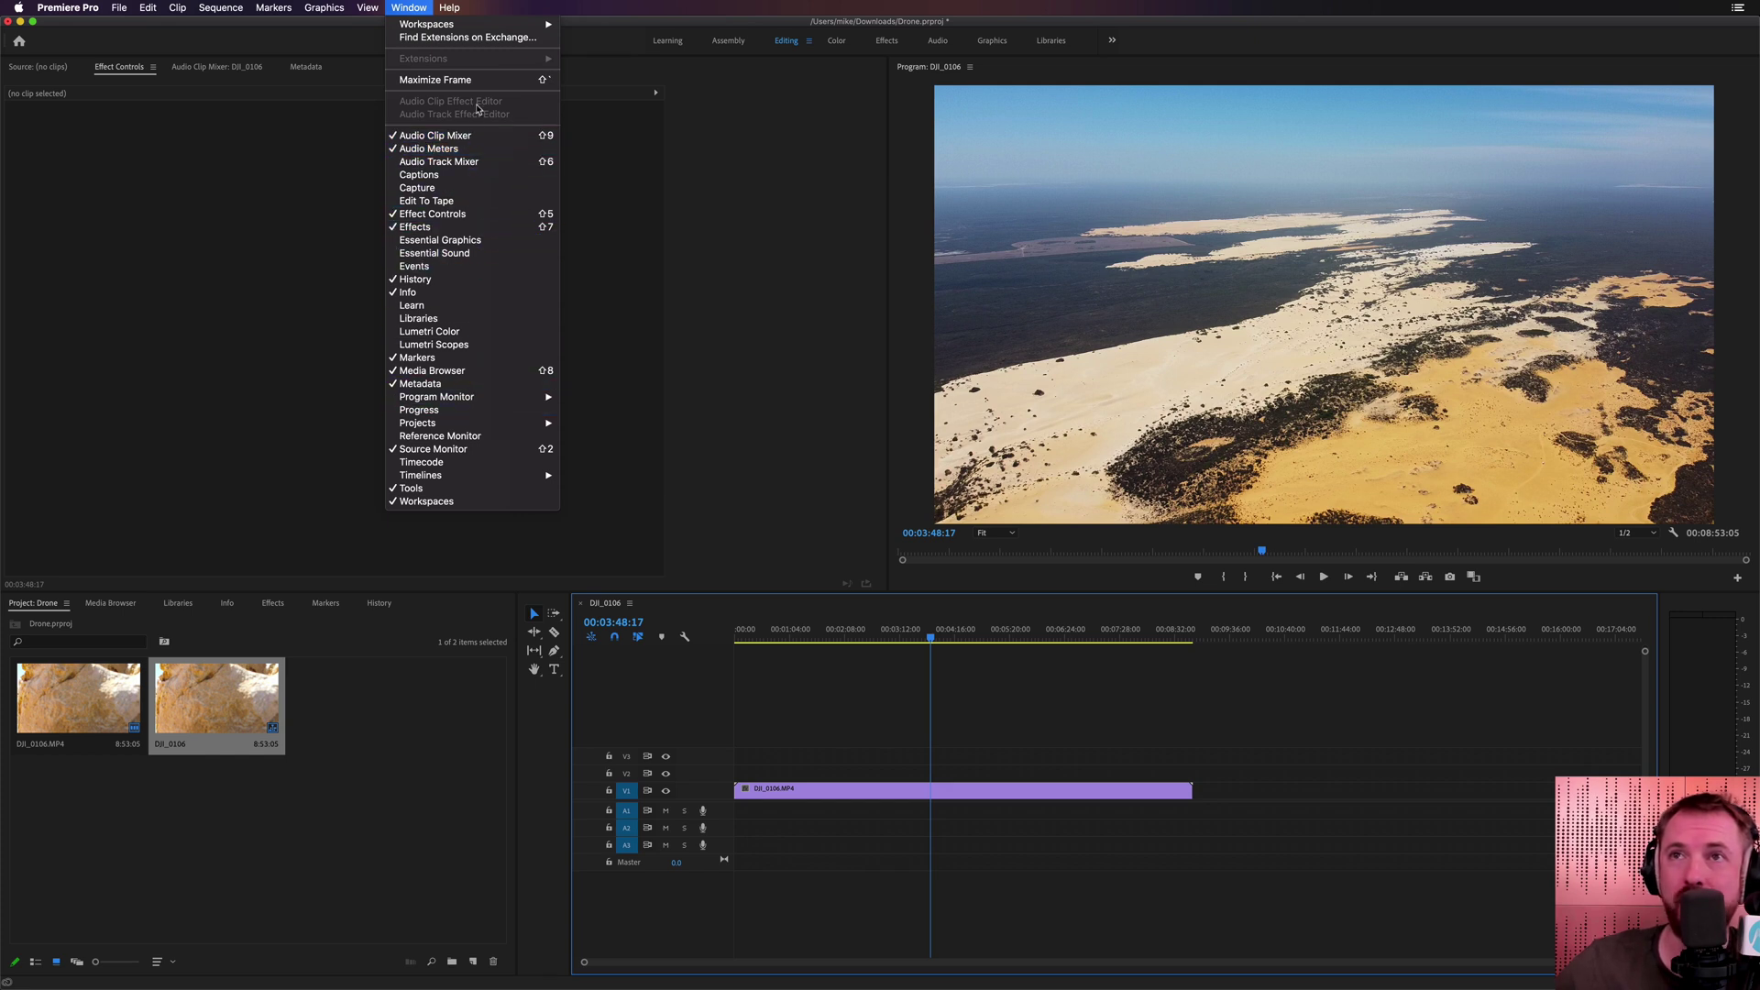
click(183, 174)
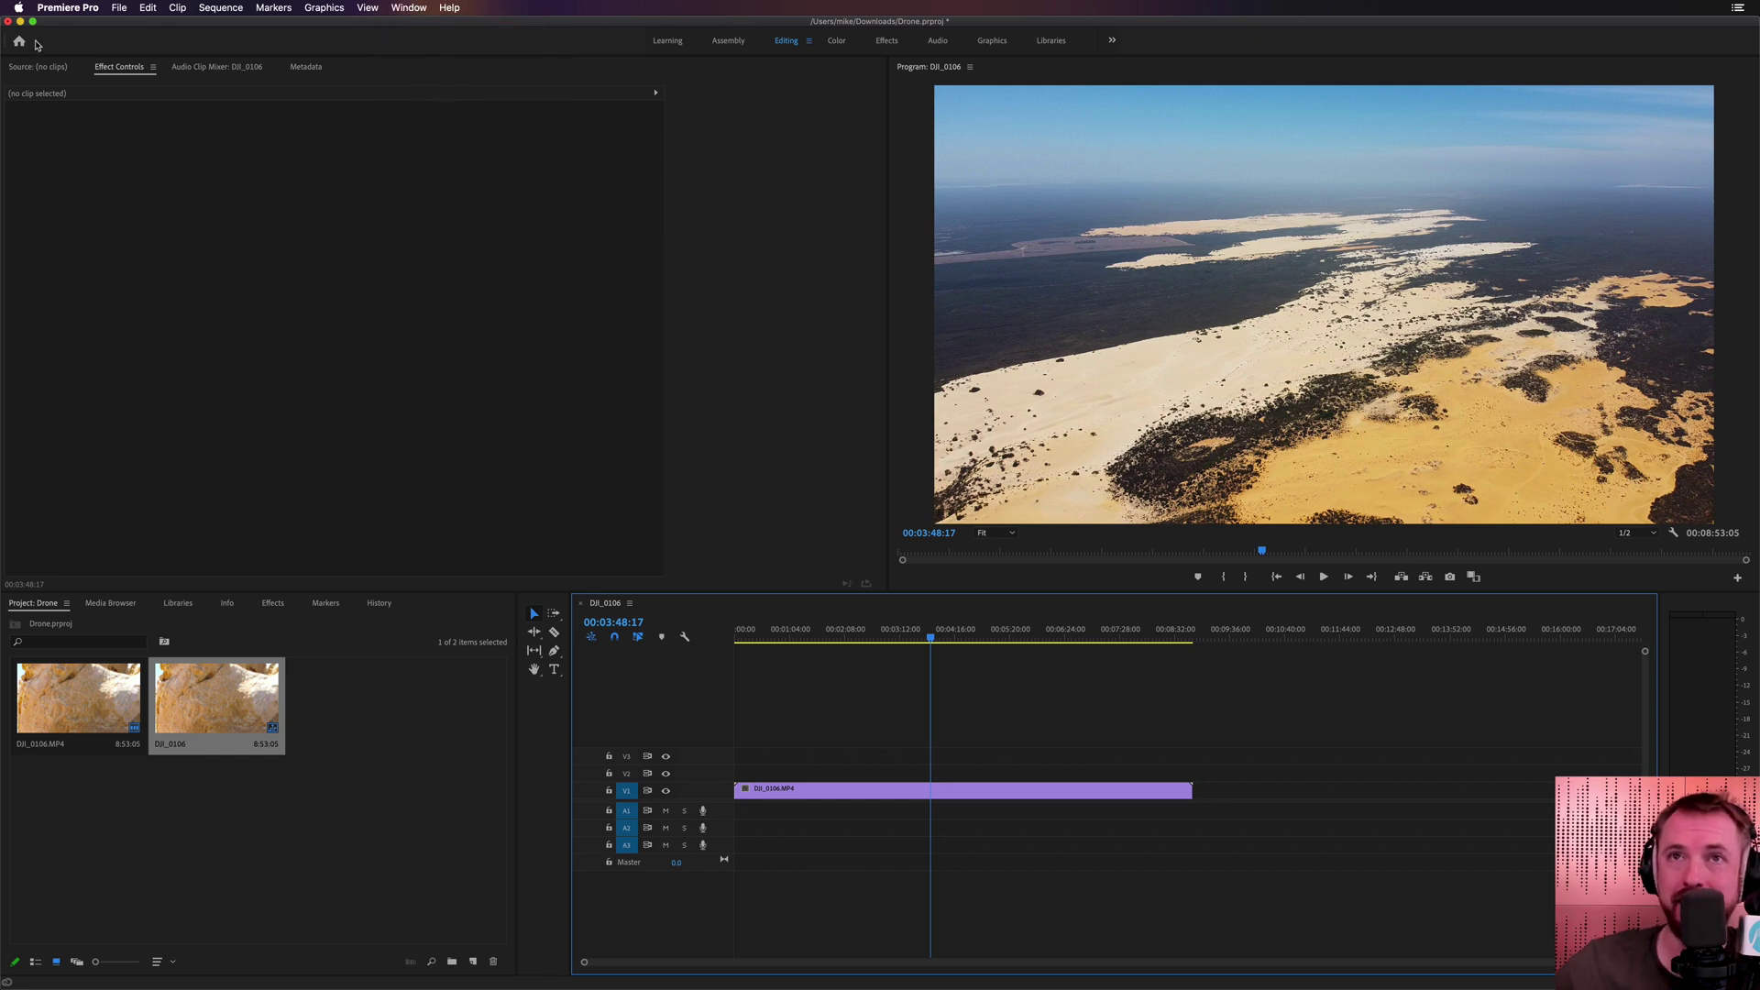
click(7, 21)
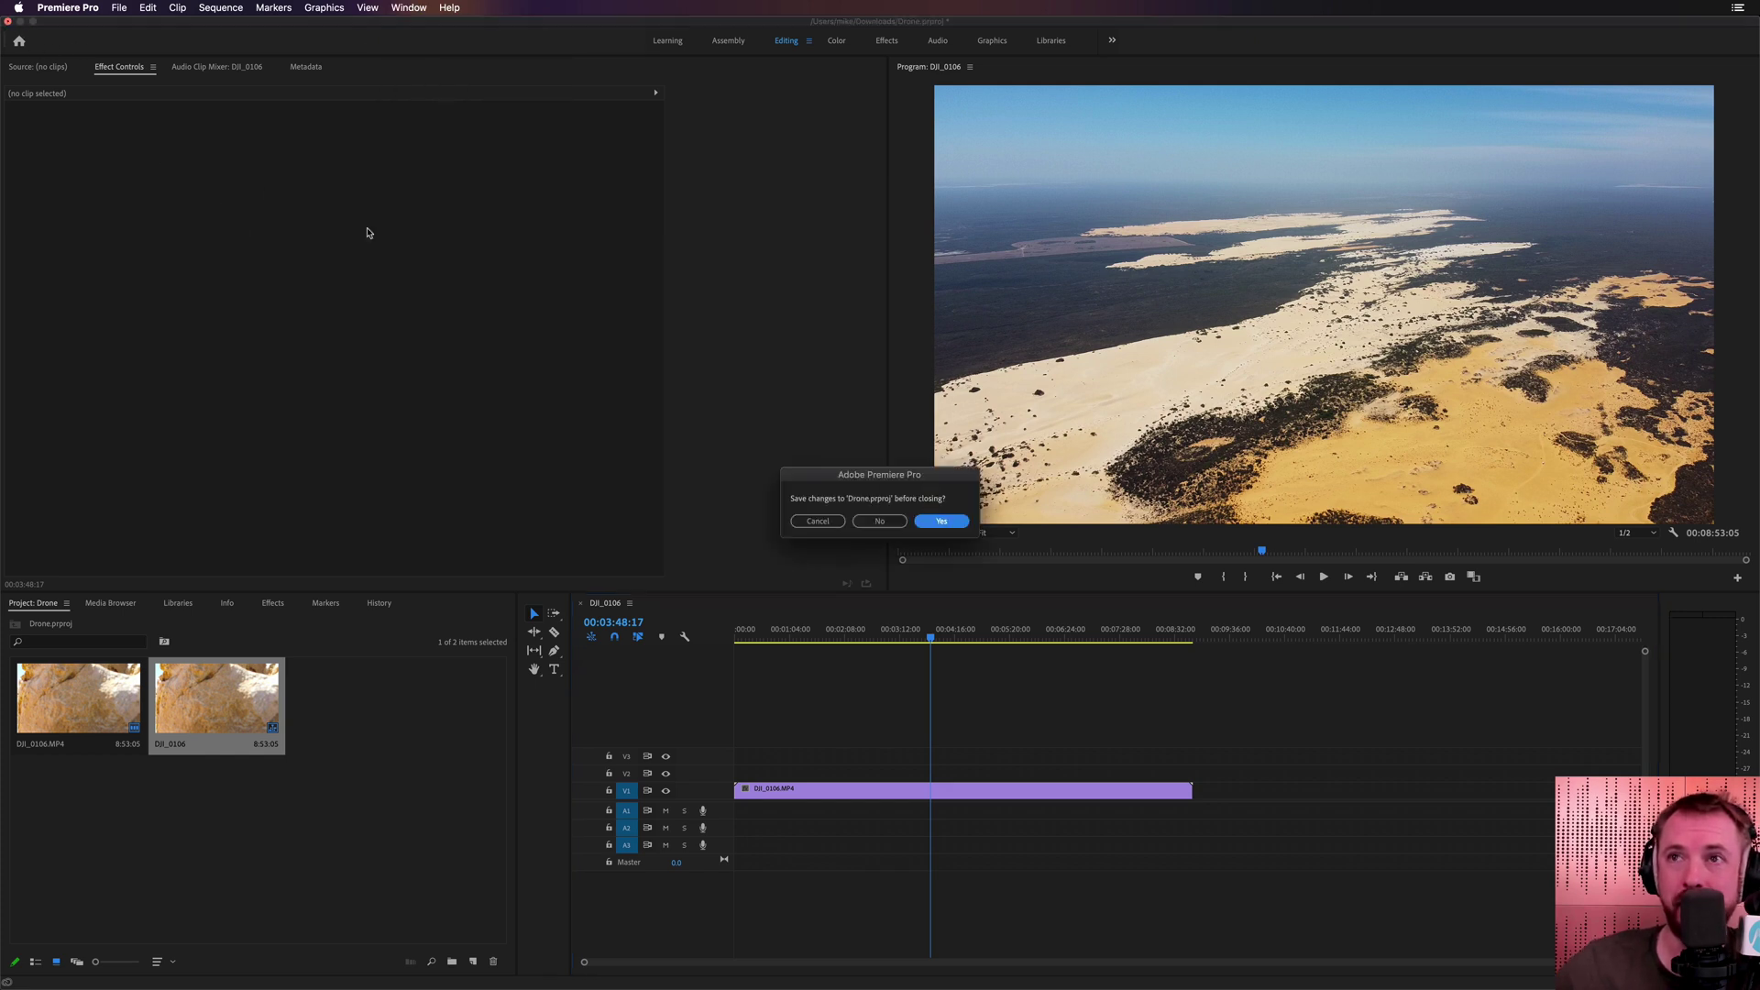
click(866, 523)
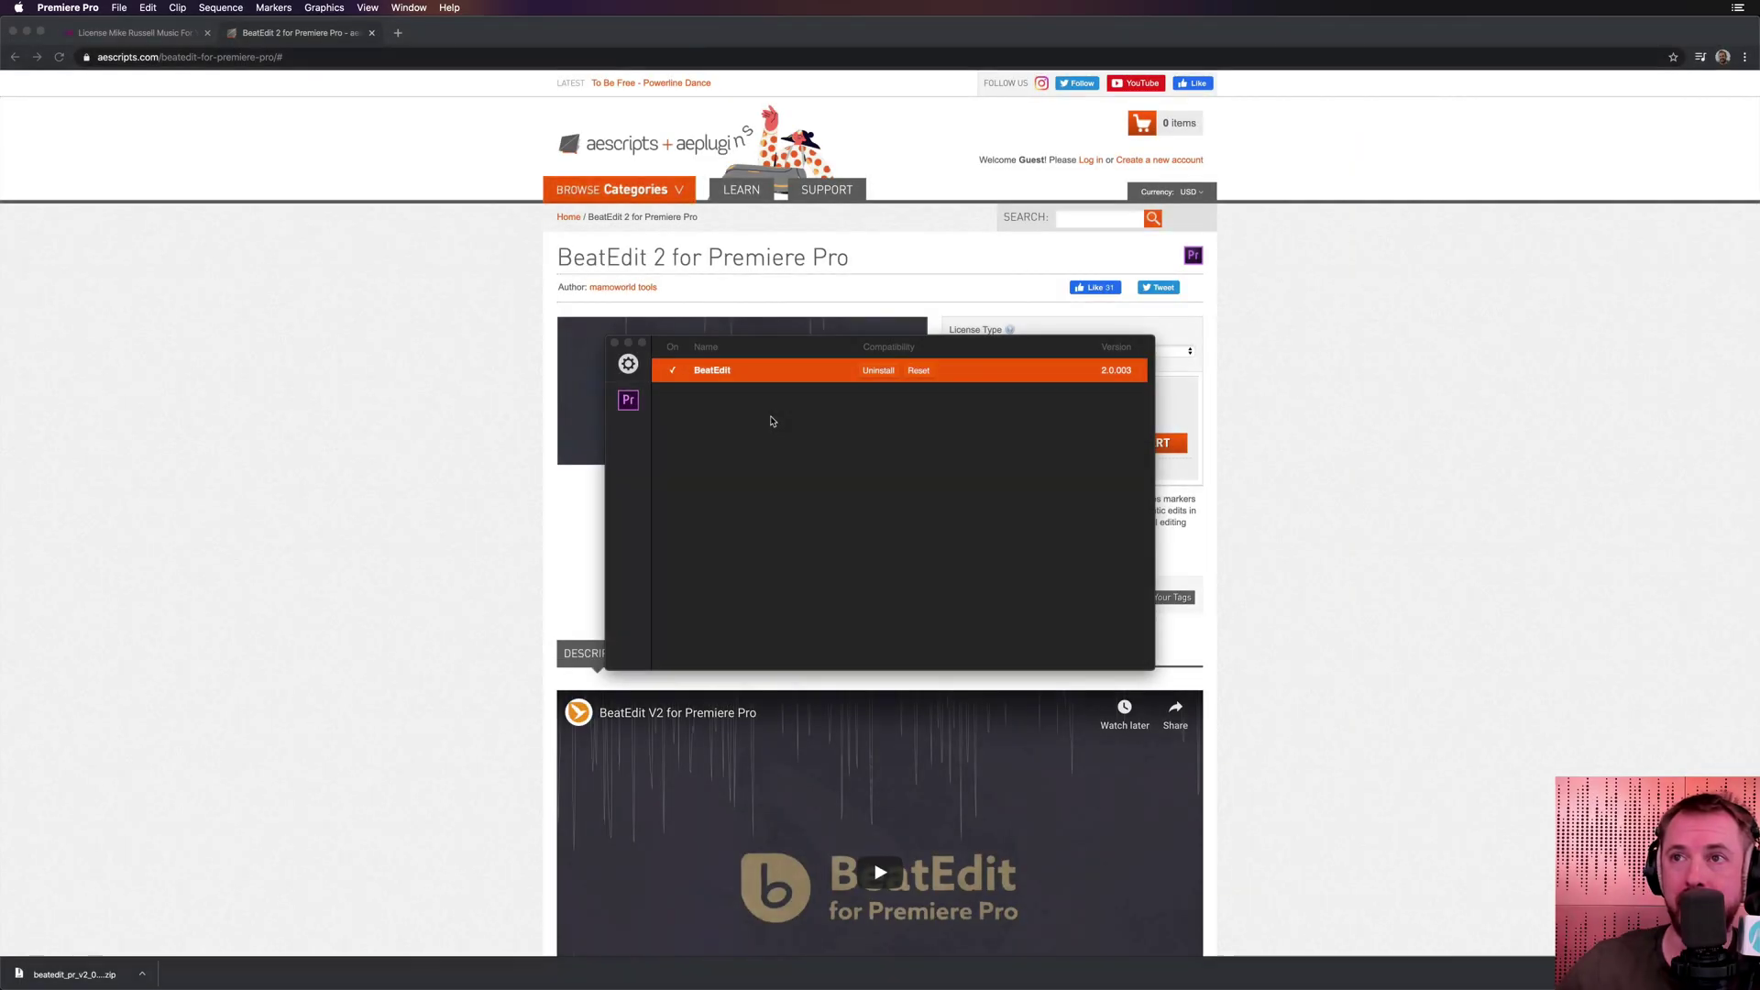
Relaunch Premiere Pro from Spotlight search.
key(super+space)
text(zxp)
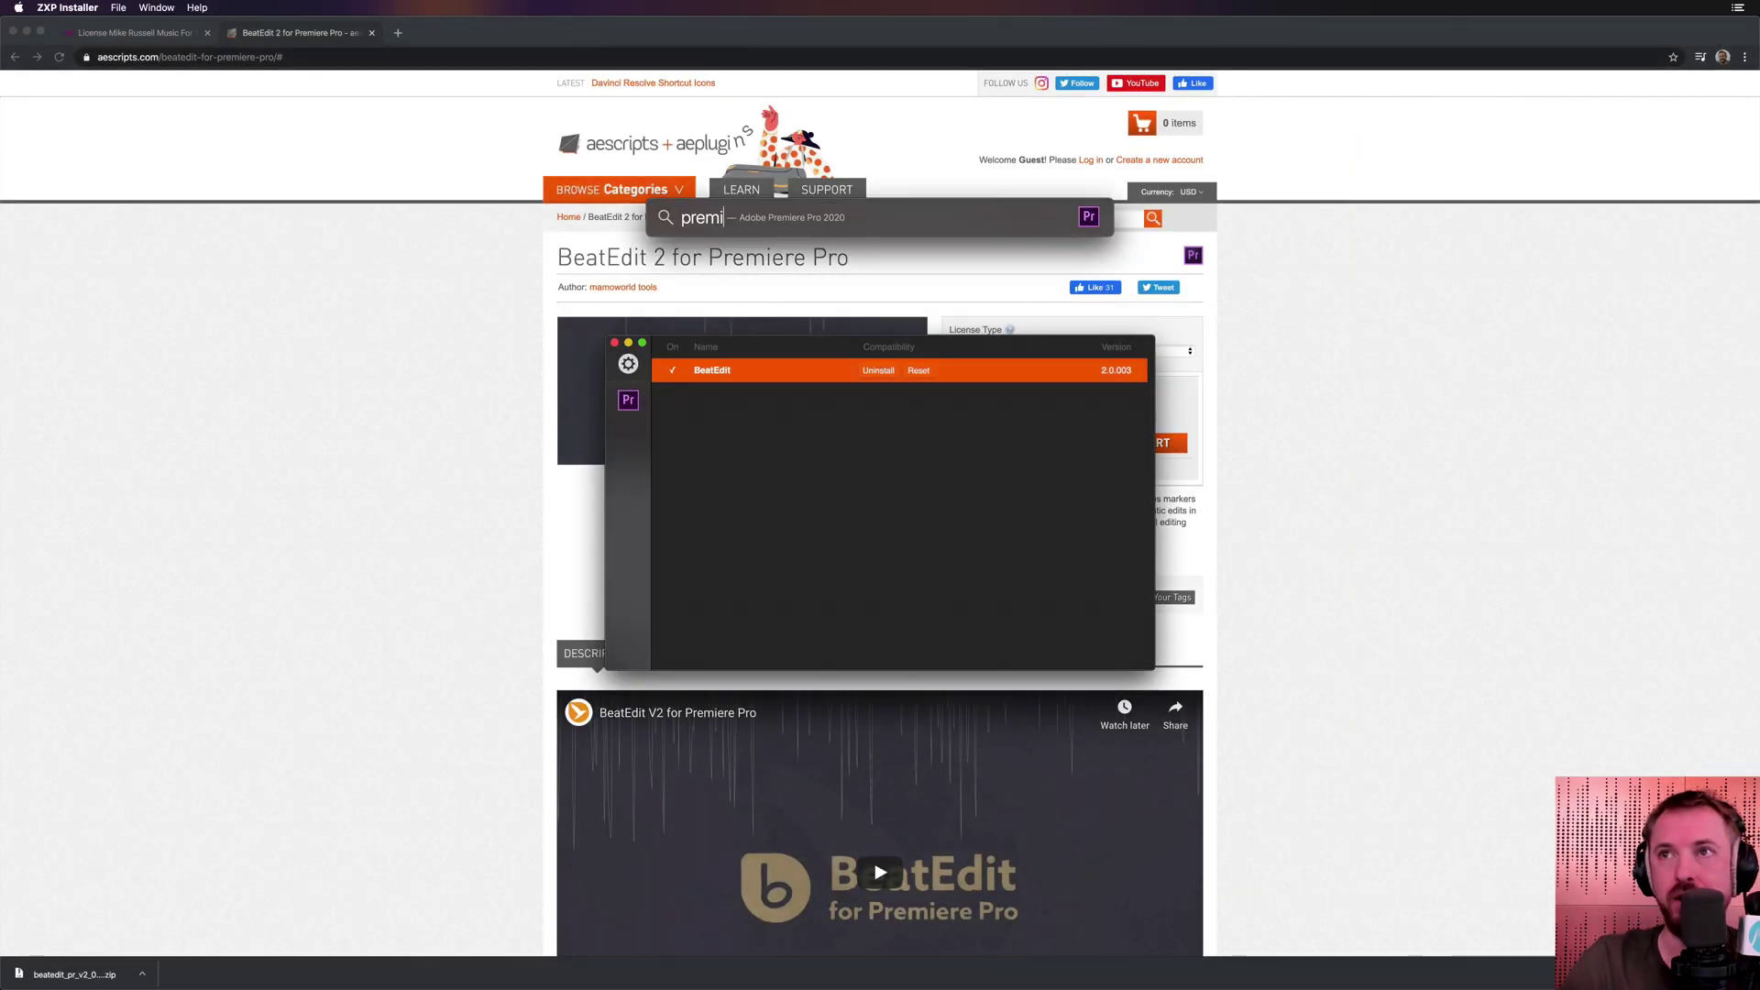
key(Return)
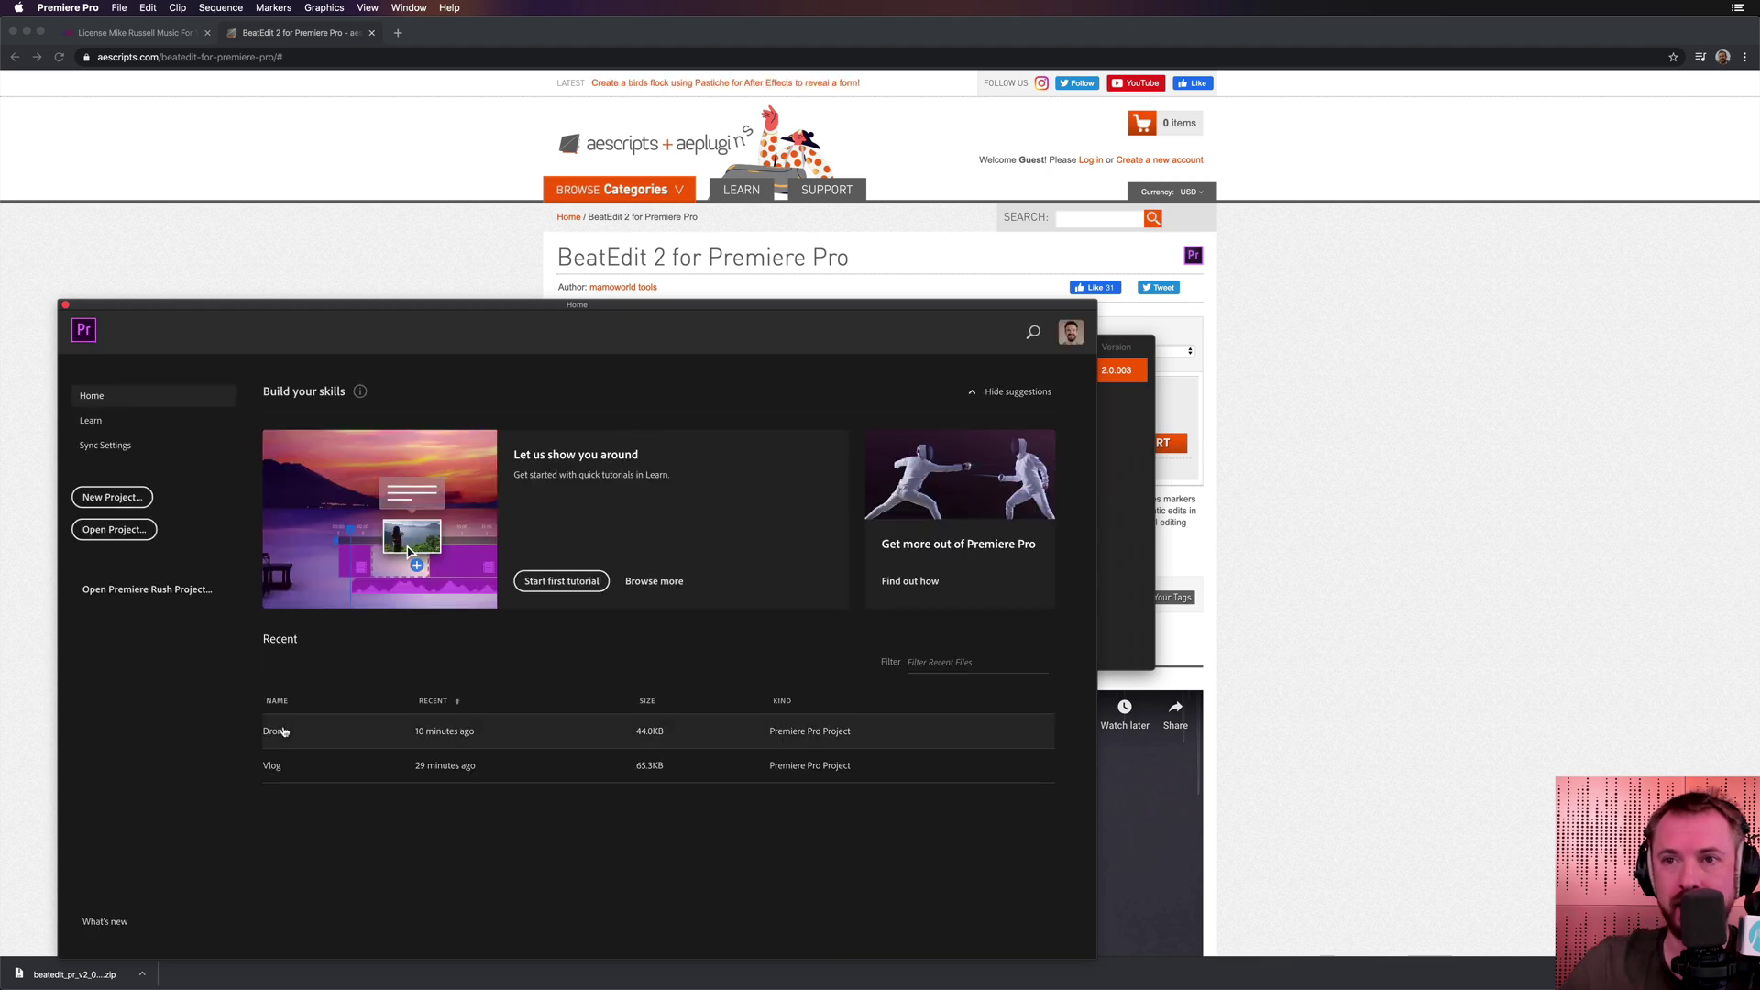
Reopen the Drone project and launch BeatEdit from the Extensions menu.
click(275, 731)
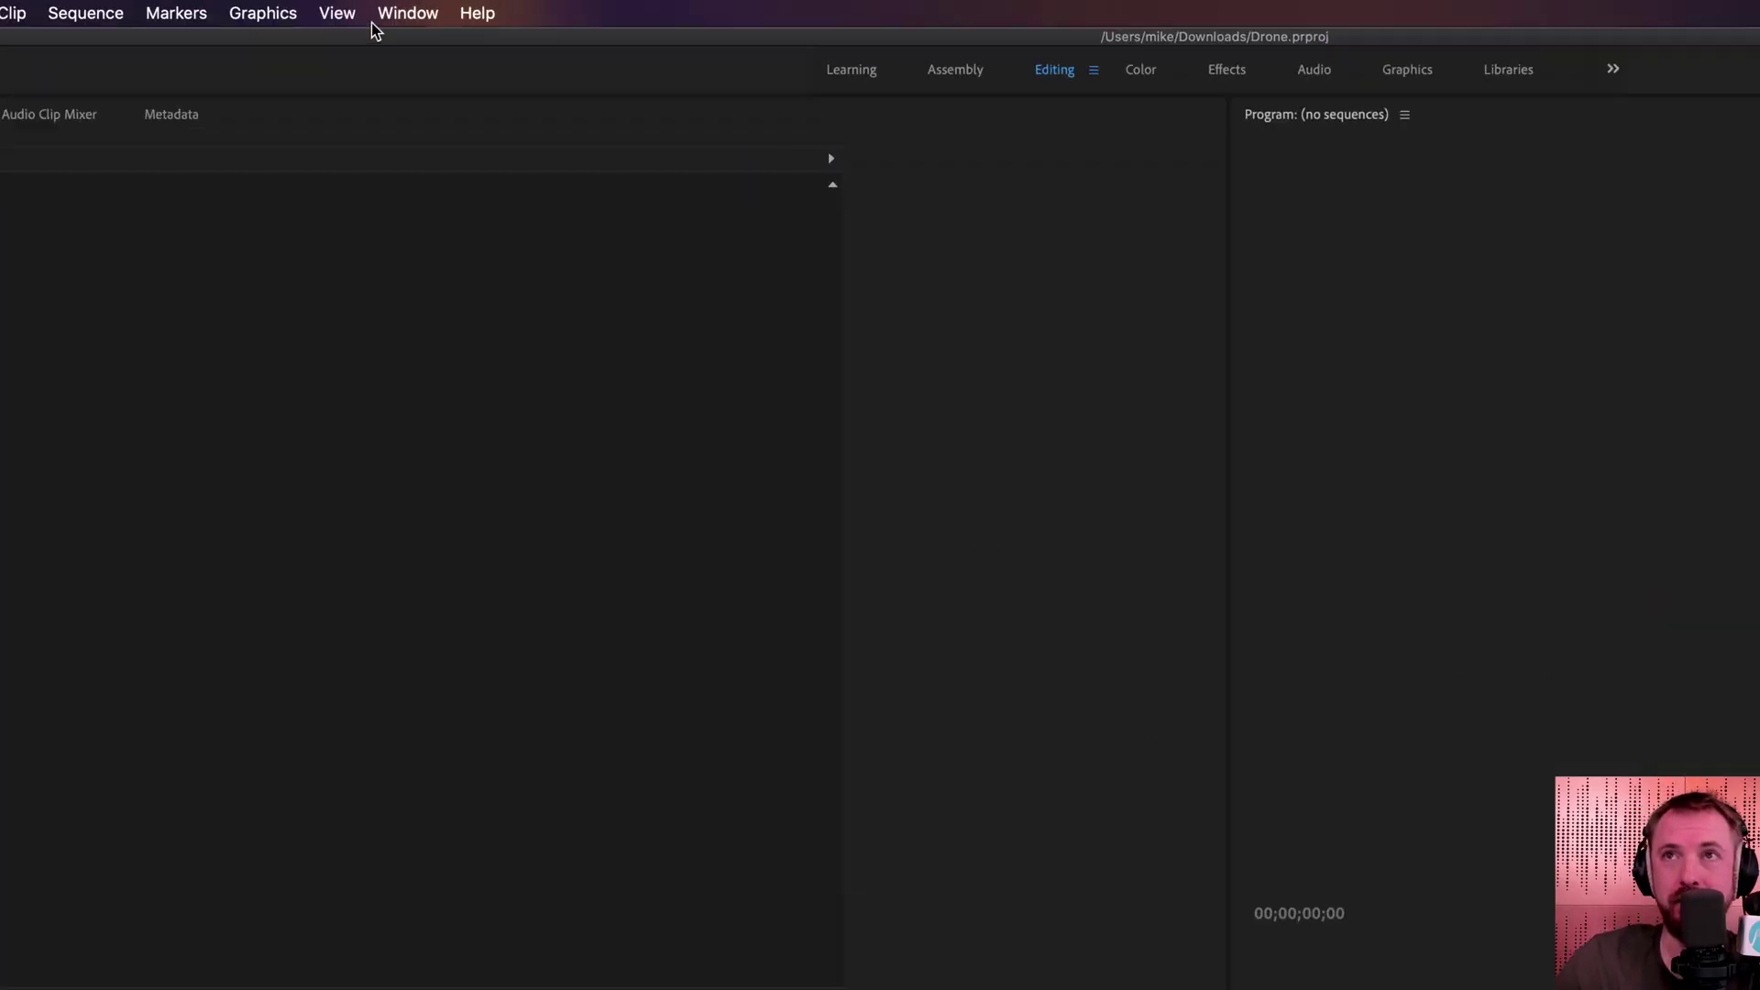
click(409, 7)
mouse_move(446, 162)
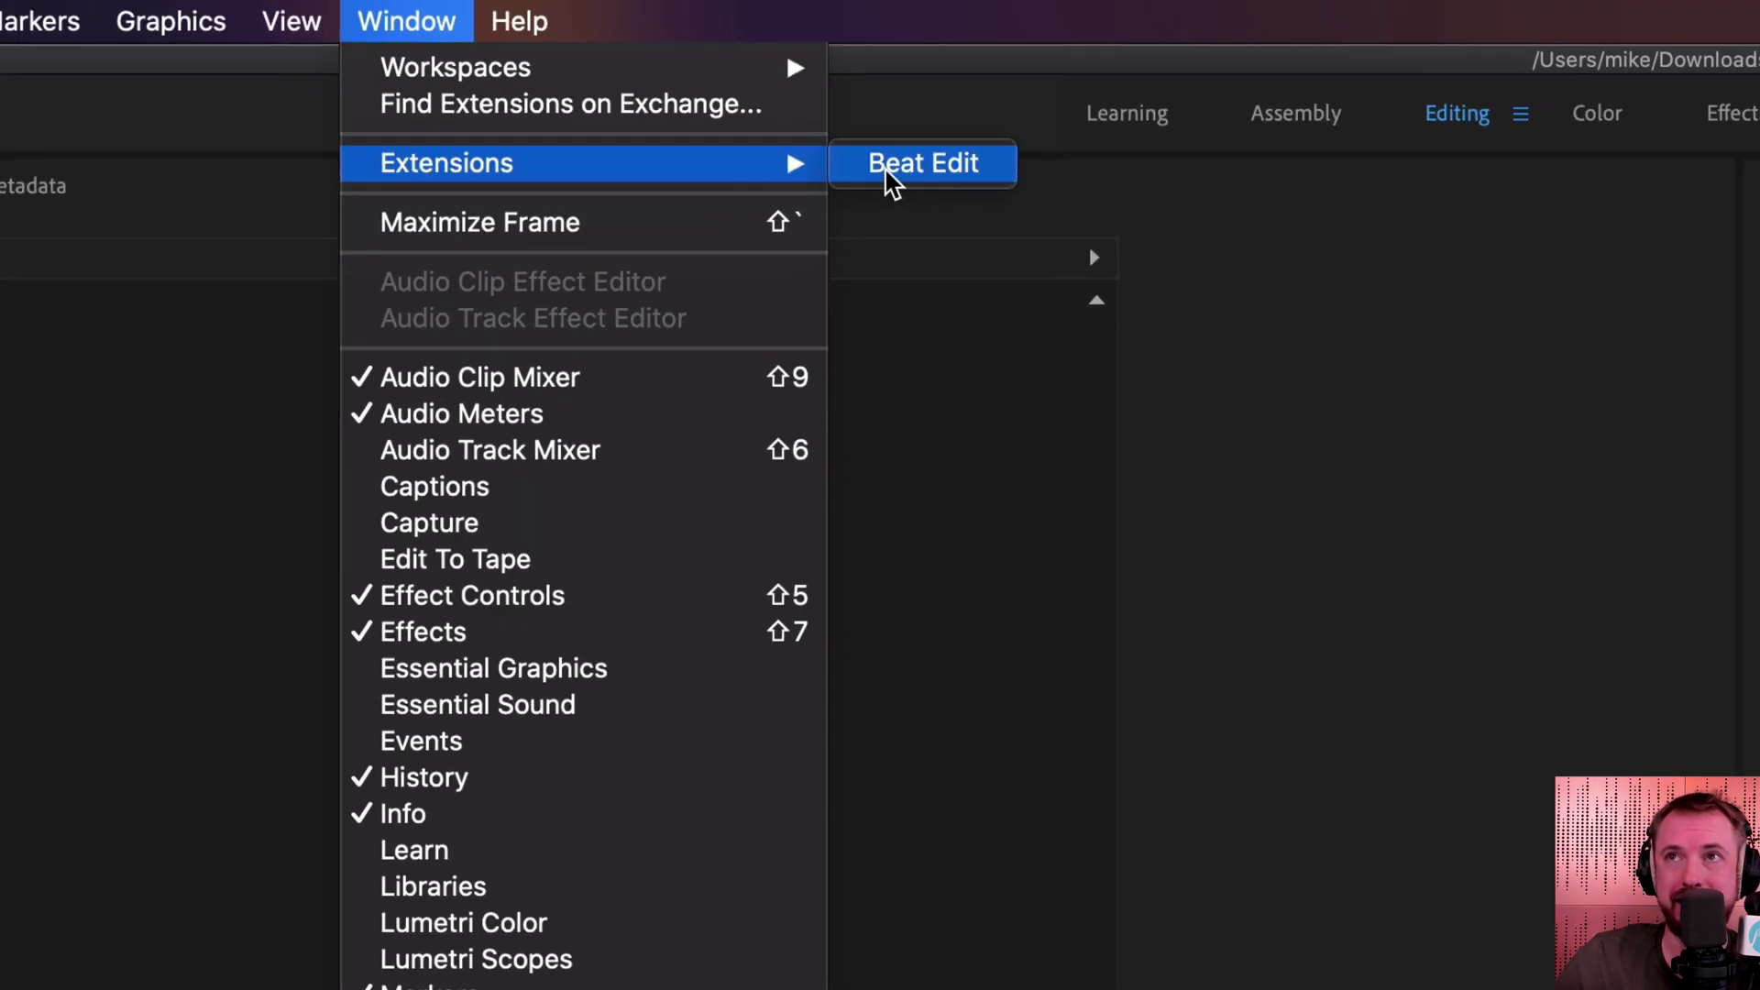
click(1037, 222)
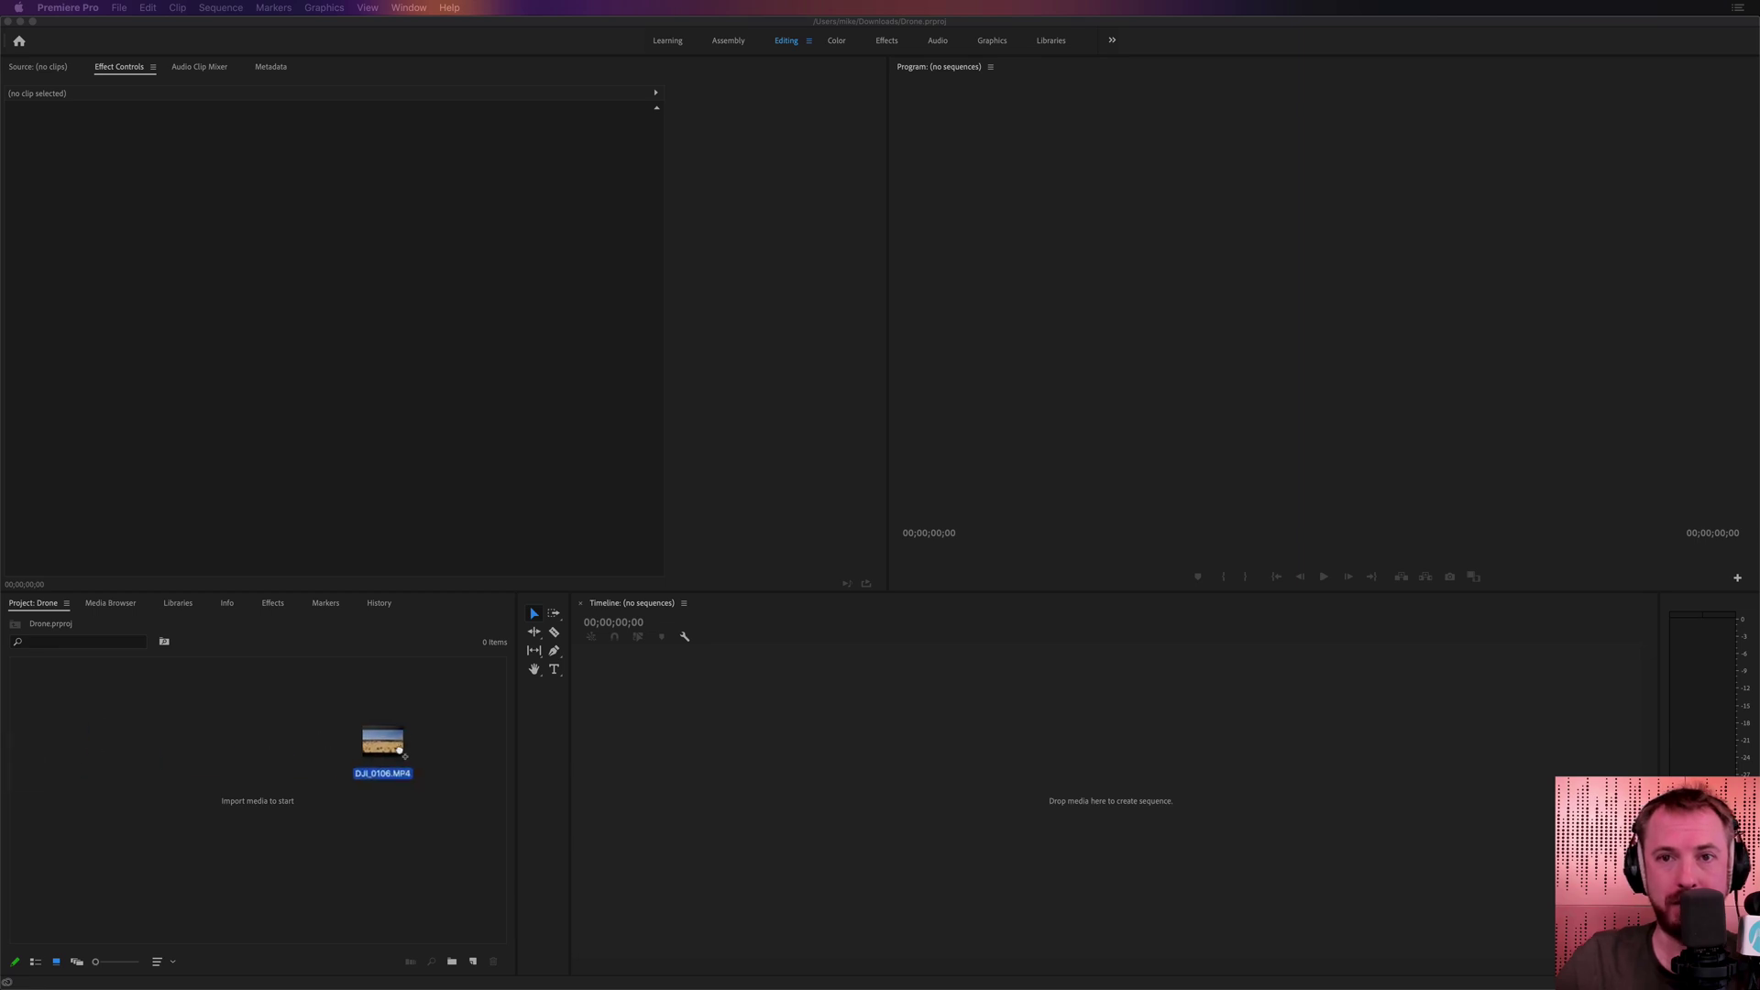
Import DJI_0106.MP4 and drop it on the empty timeline to make a DJI_0106 sequence.
drag(374, 746, 399, 752)
drag(260, 828, 303, 776)
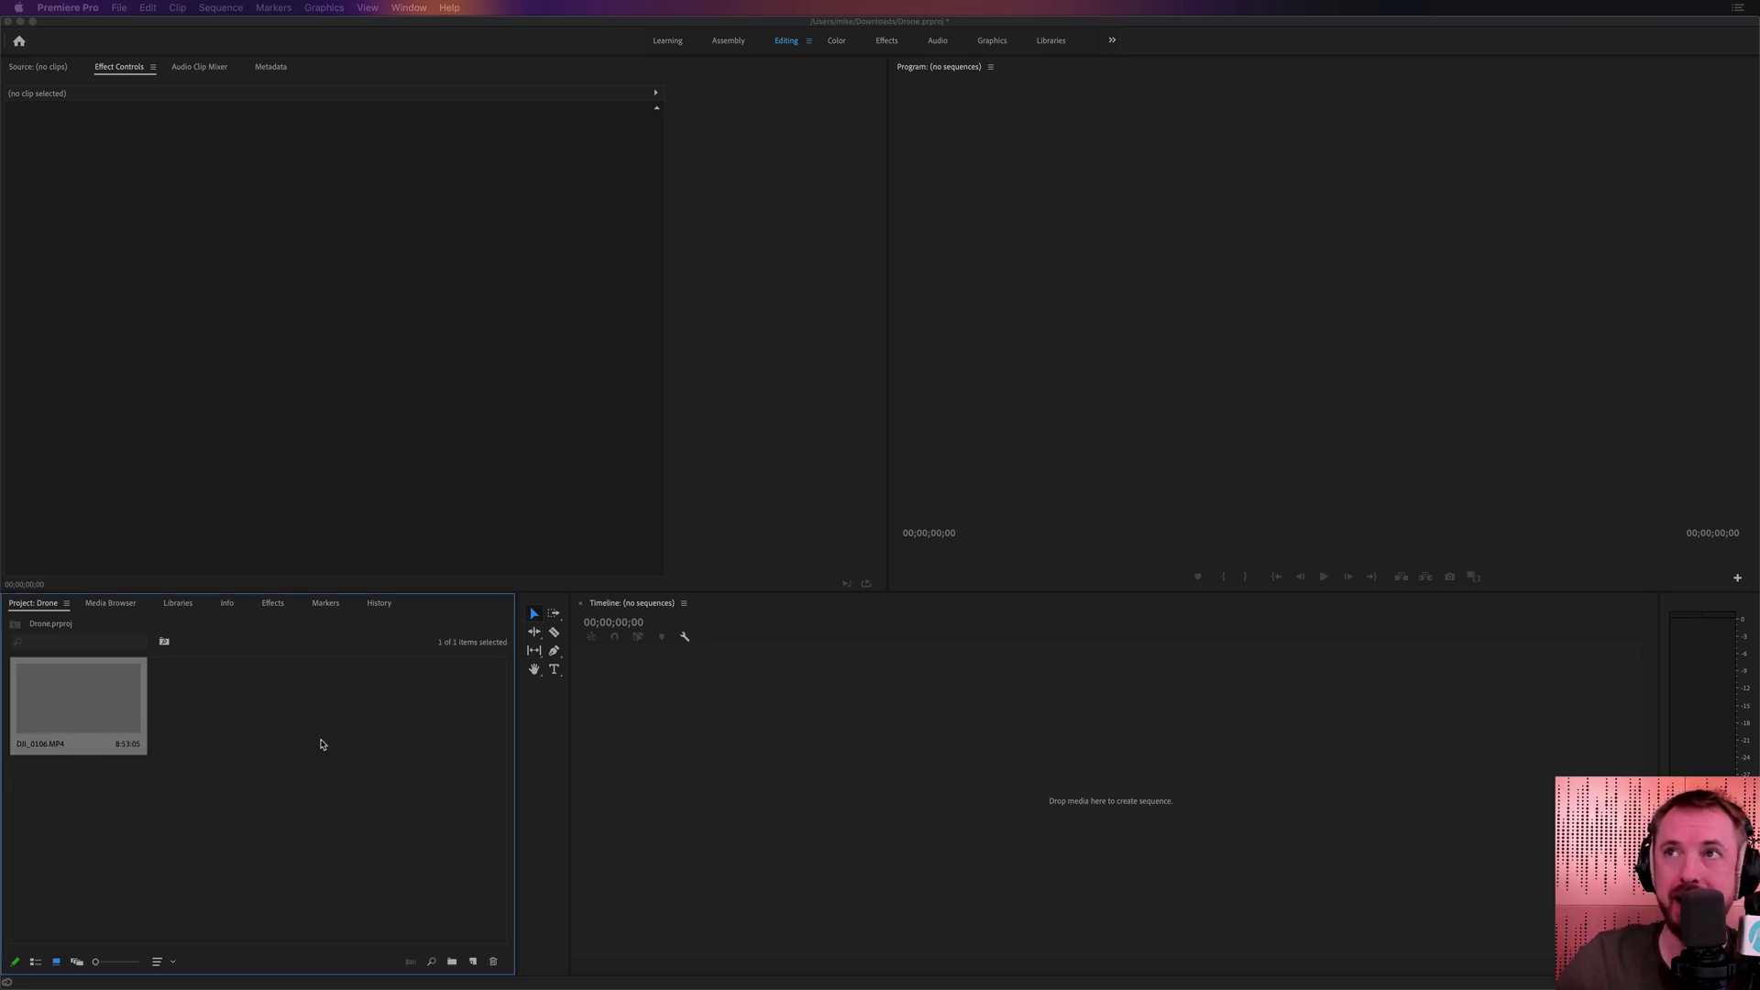
drag(59, 707, 770, 798)
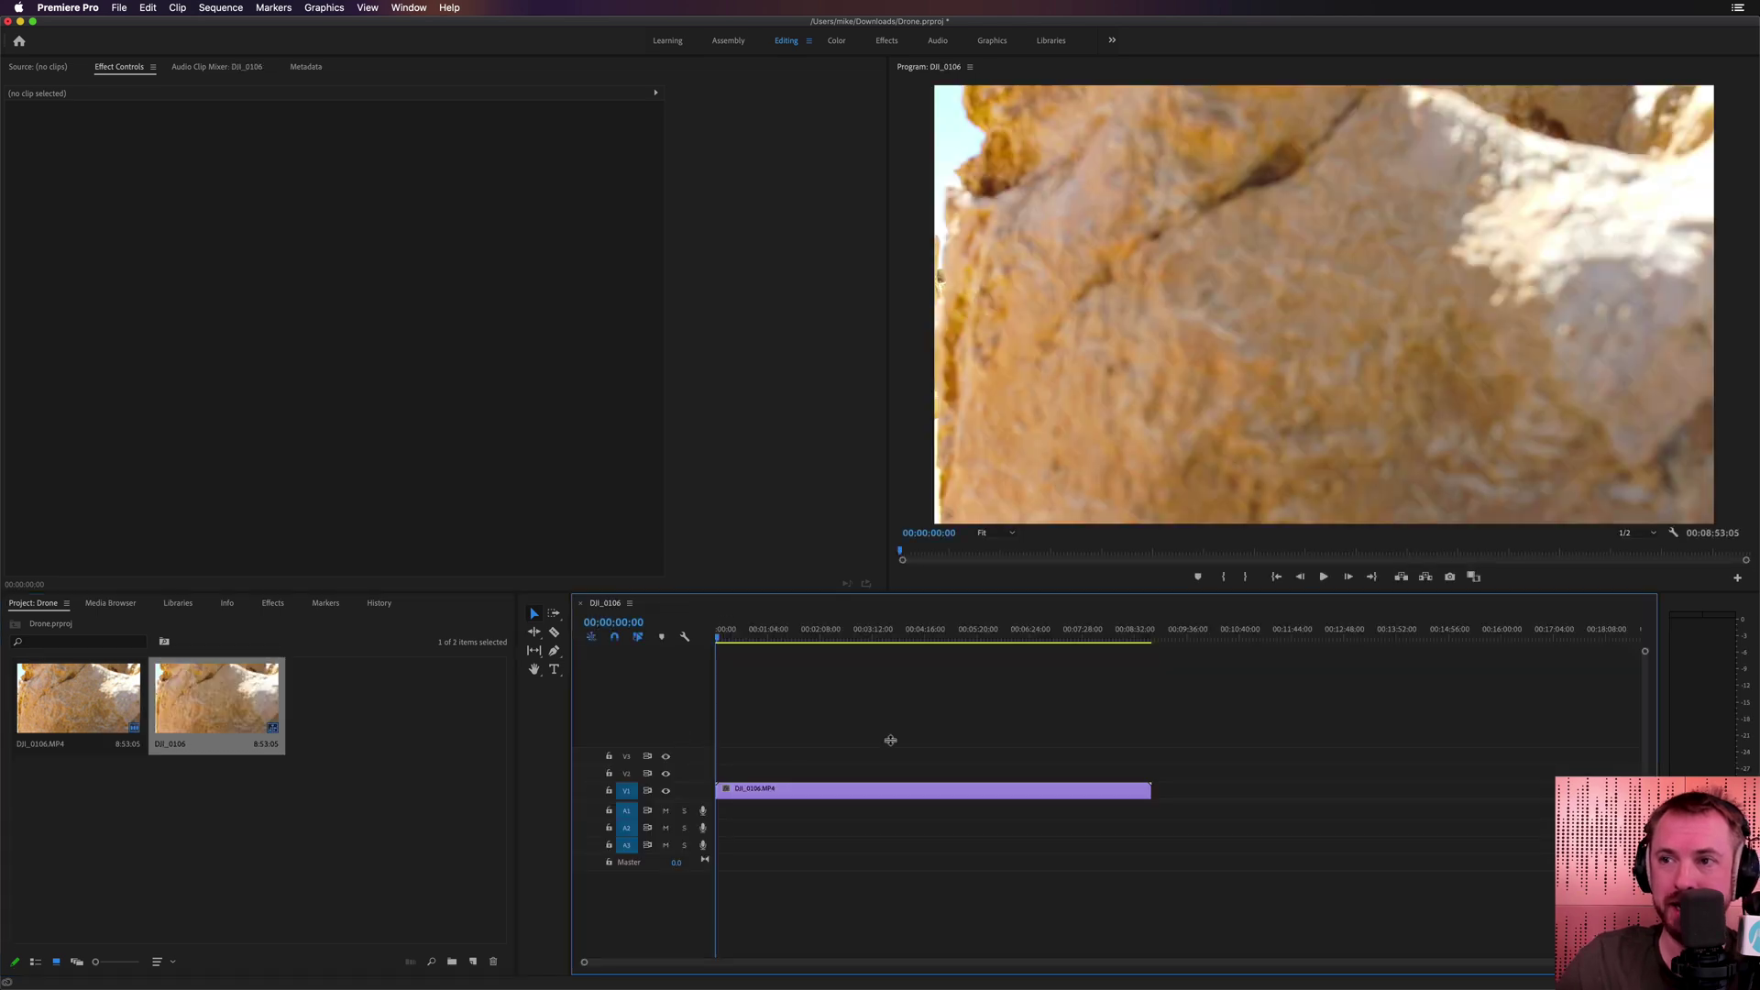
Open Beat Edit from Window > Extensions, dismissing its help page and accepting the analytics prompt.
click(794, 633)
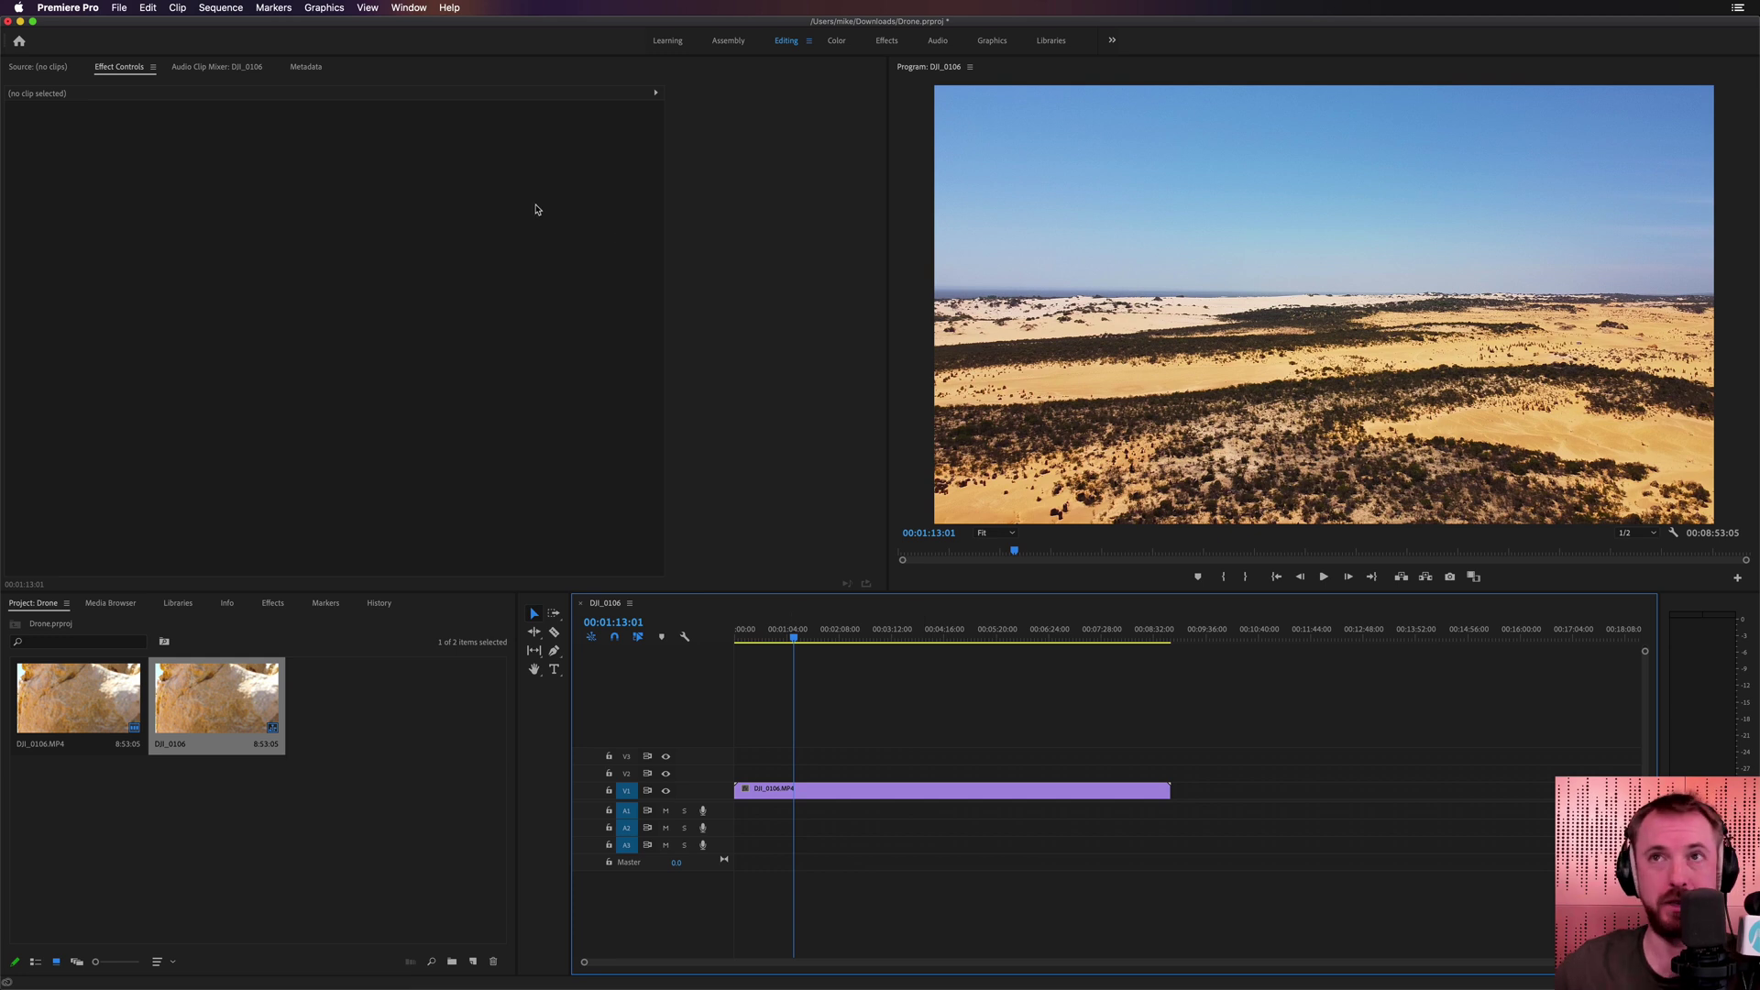
click(409, 7)
mouse_move(424, 57)
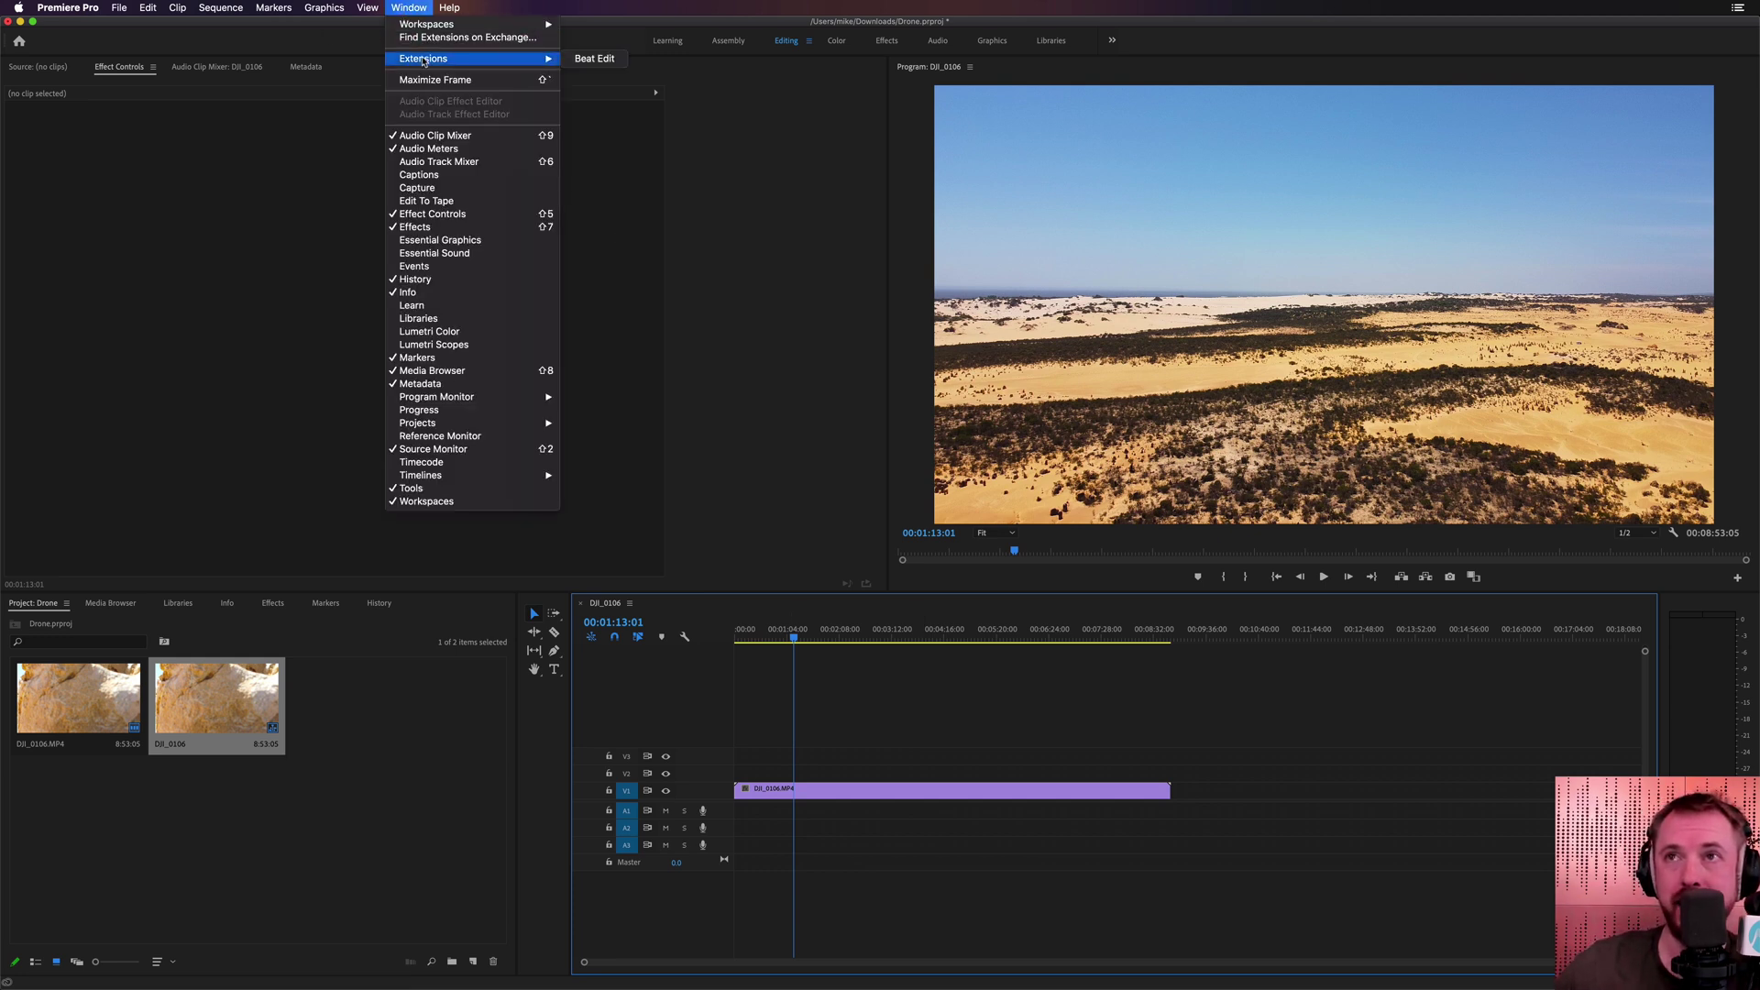
click(594, 59)
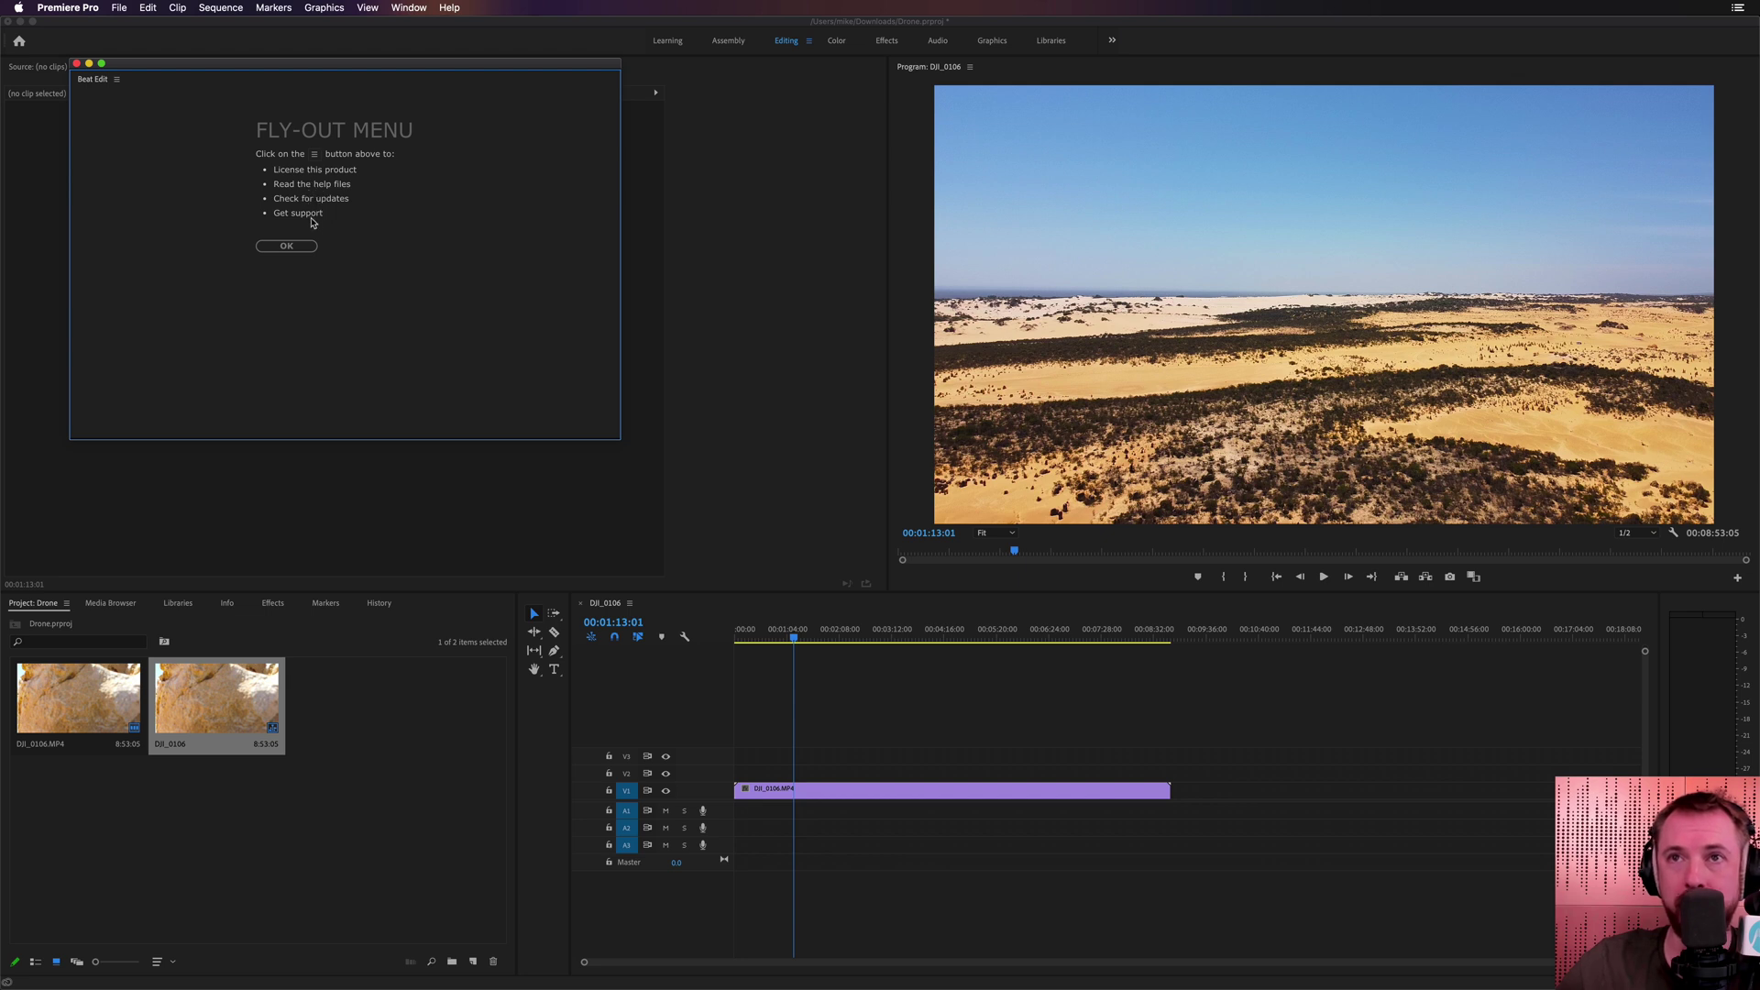
click(295, 245)
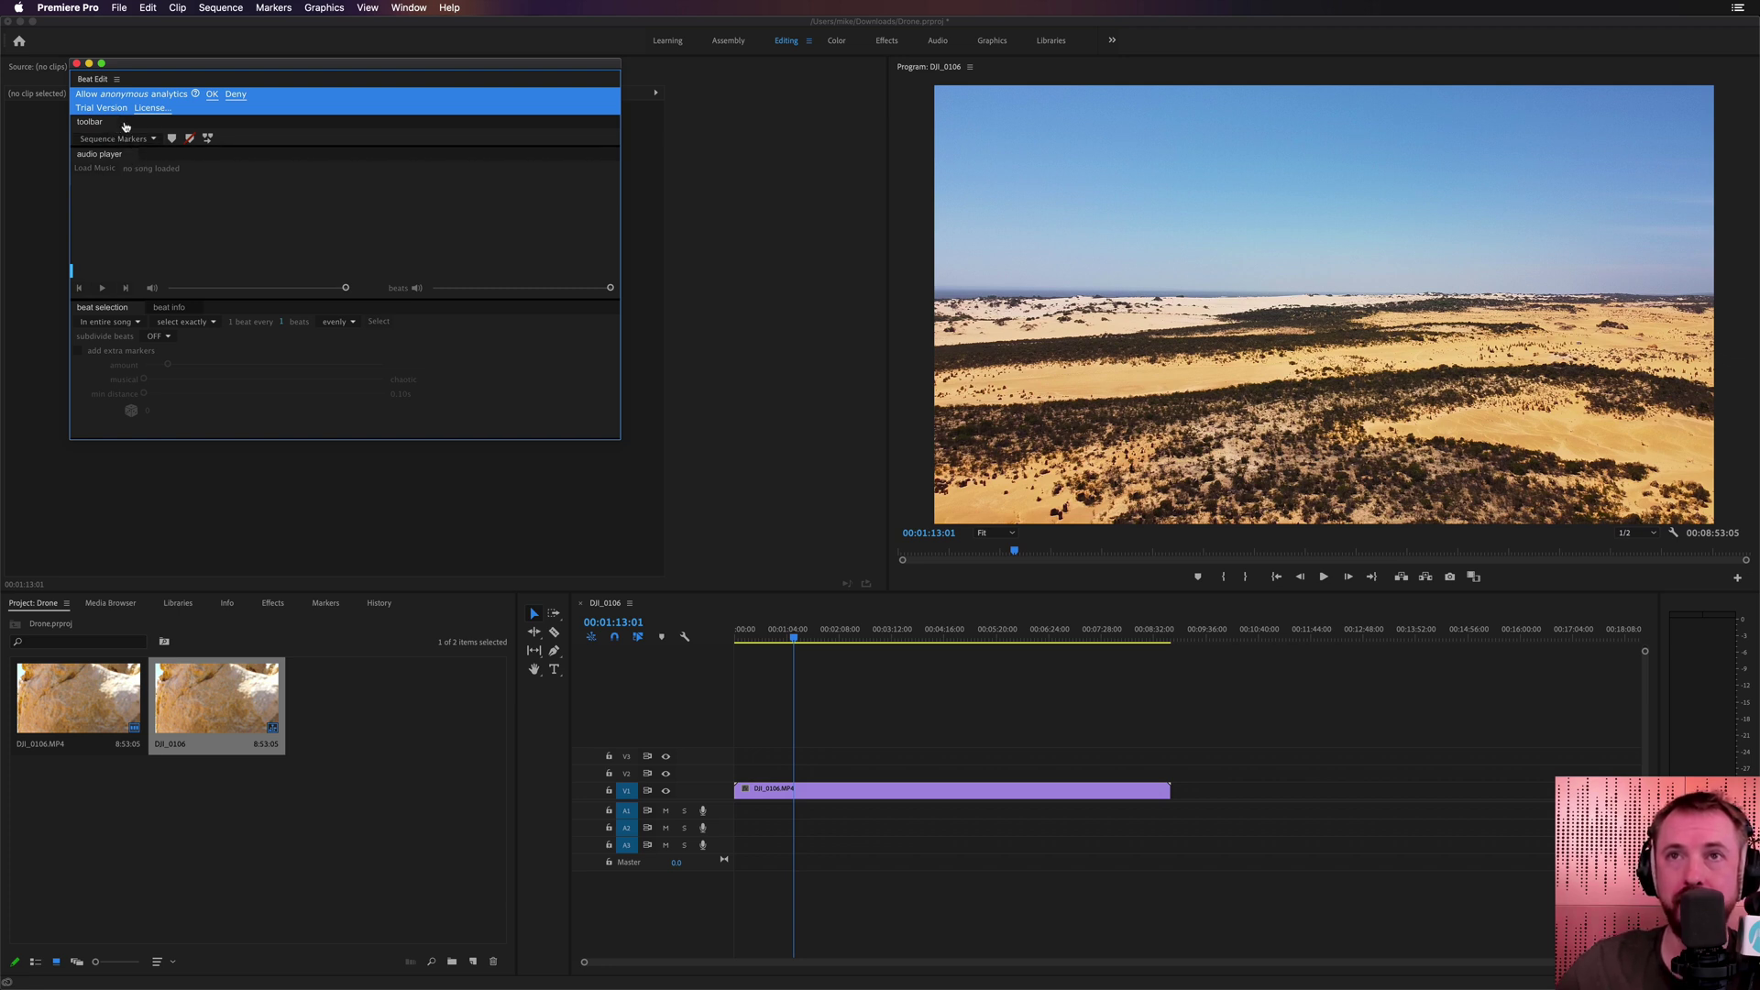
click(213, 94)
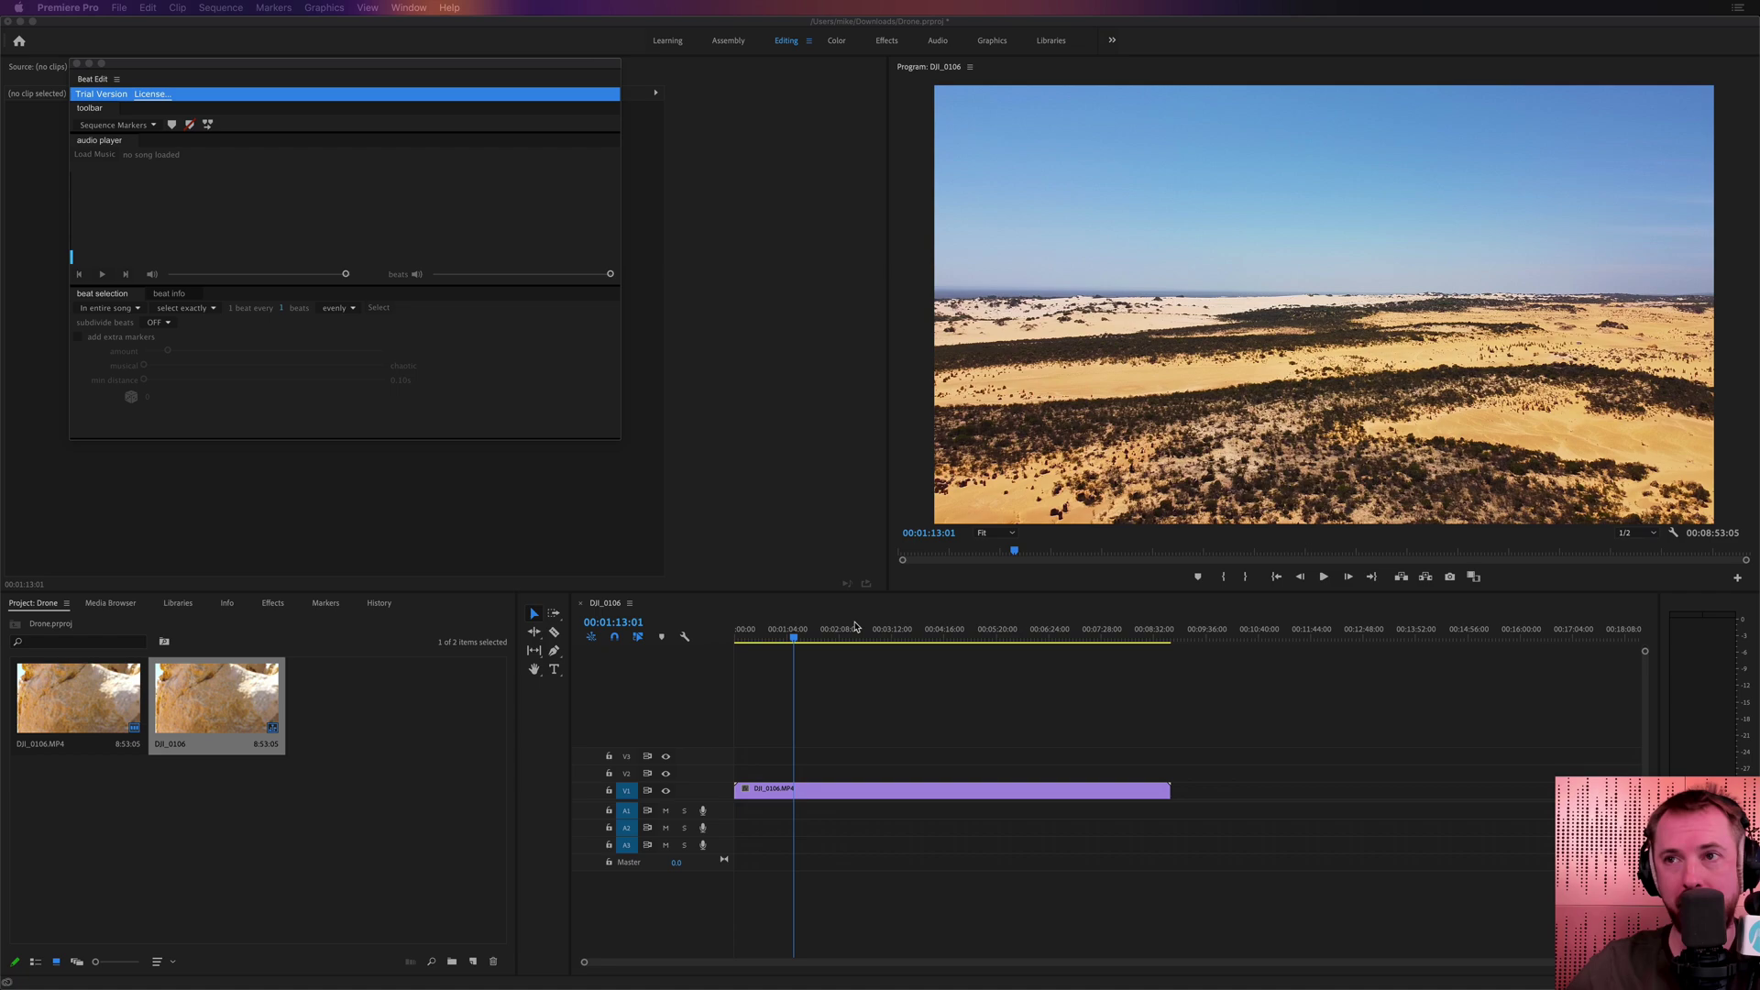
key(super+Tab)
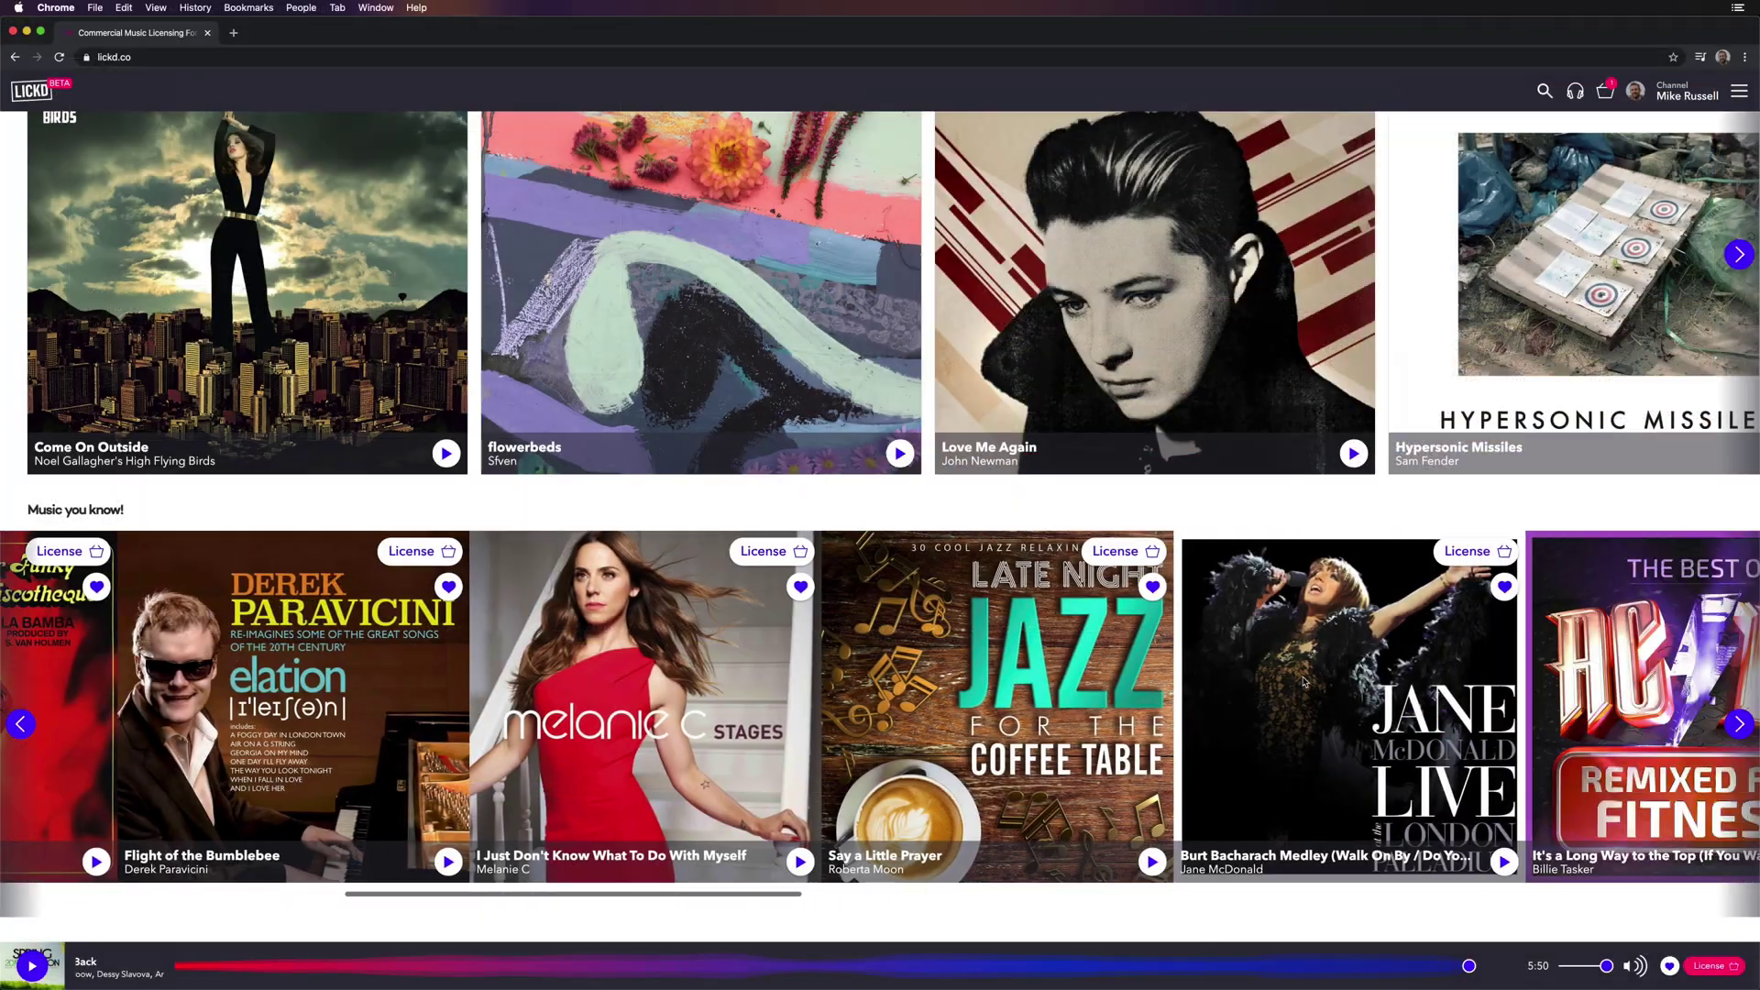
On Lickd, license Ave Maria at the Standard rate and start licensing I'm Yours.
scroll(1306, 681, right, 10)
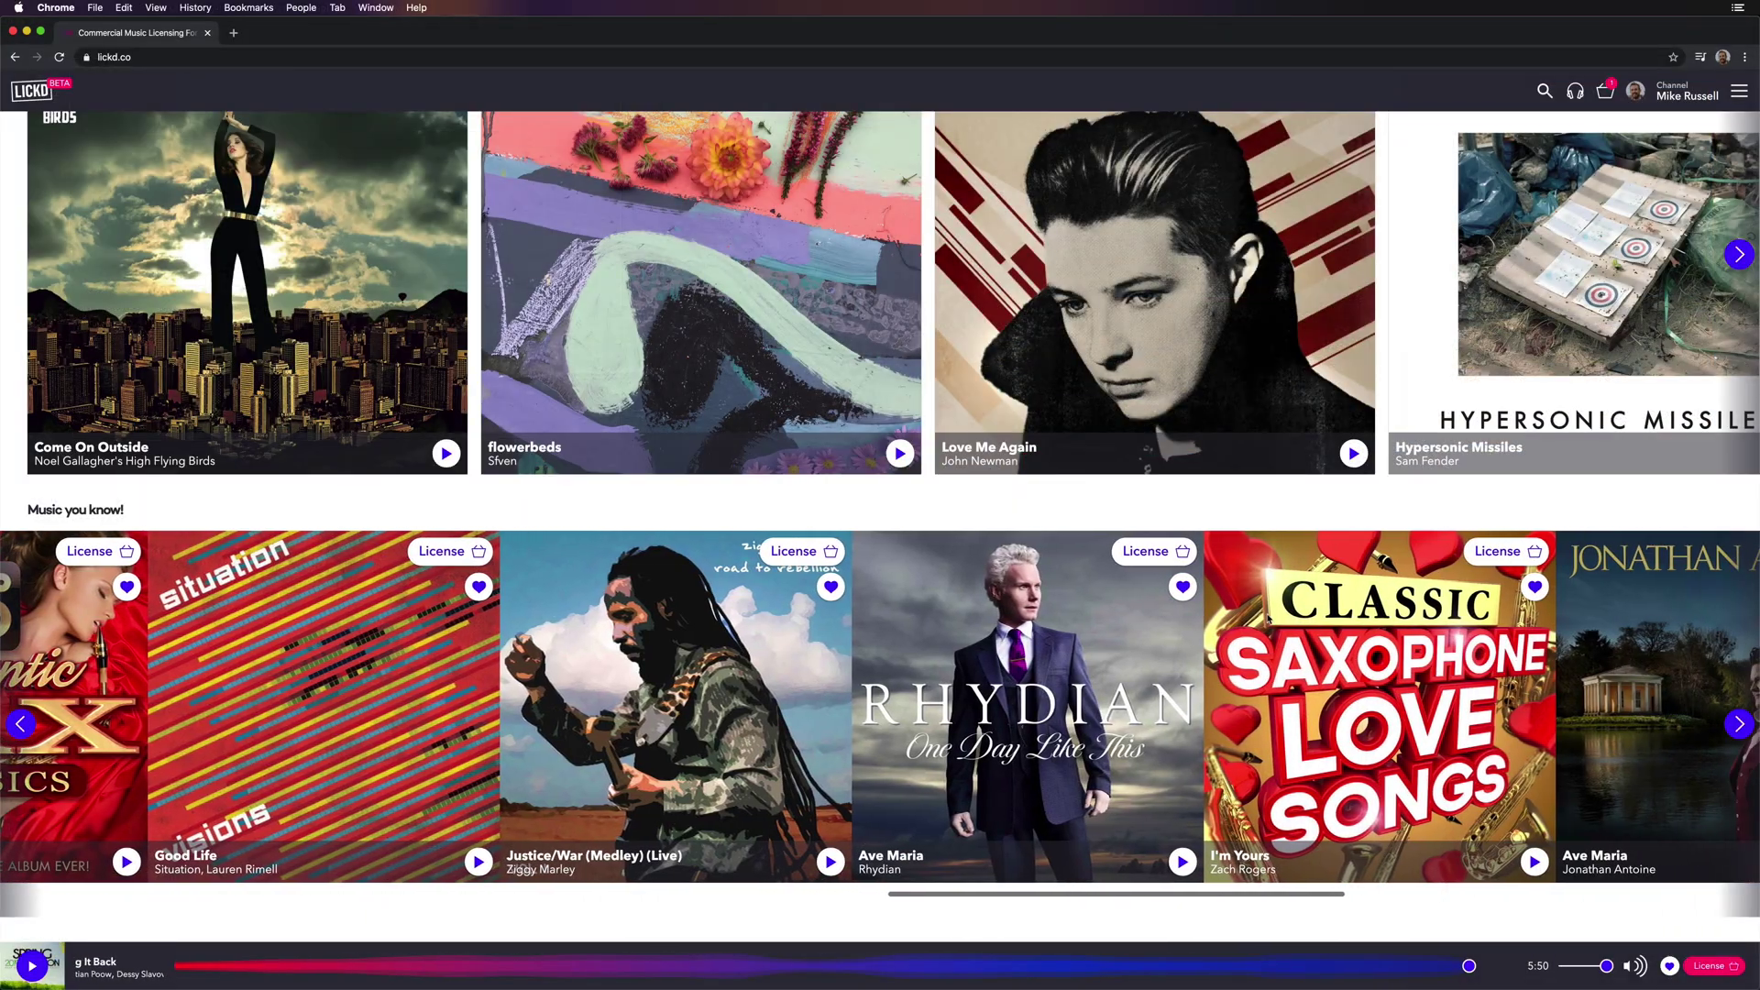
click(1137, 552)
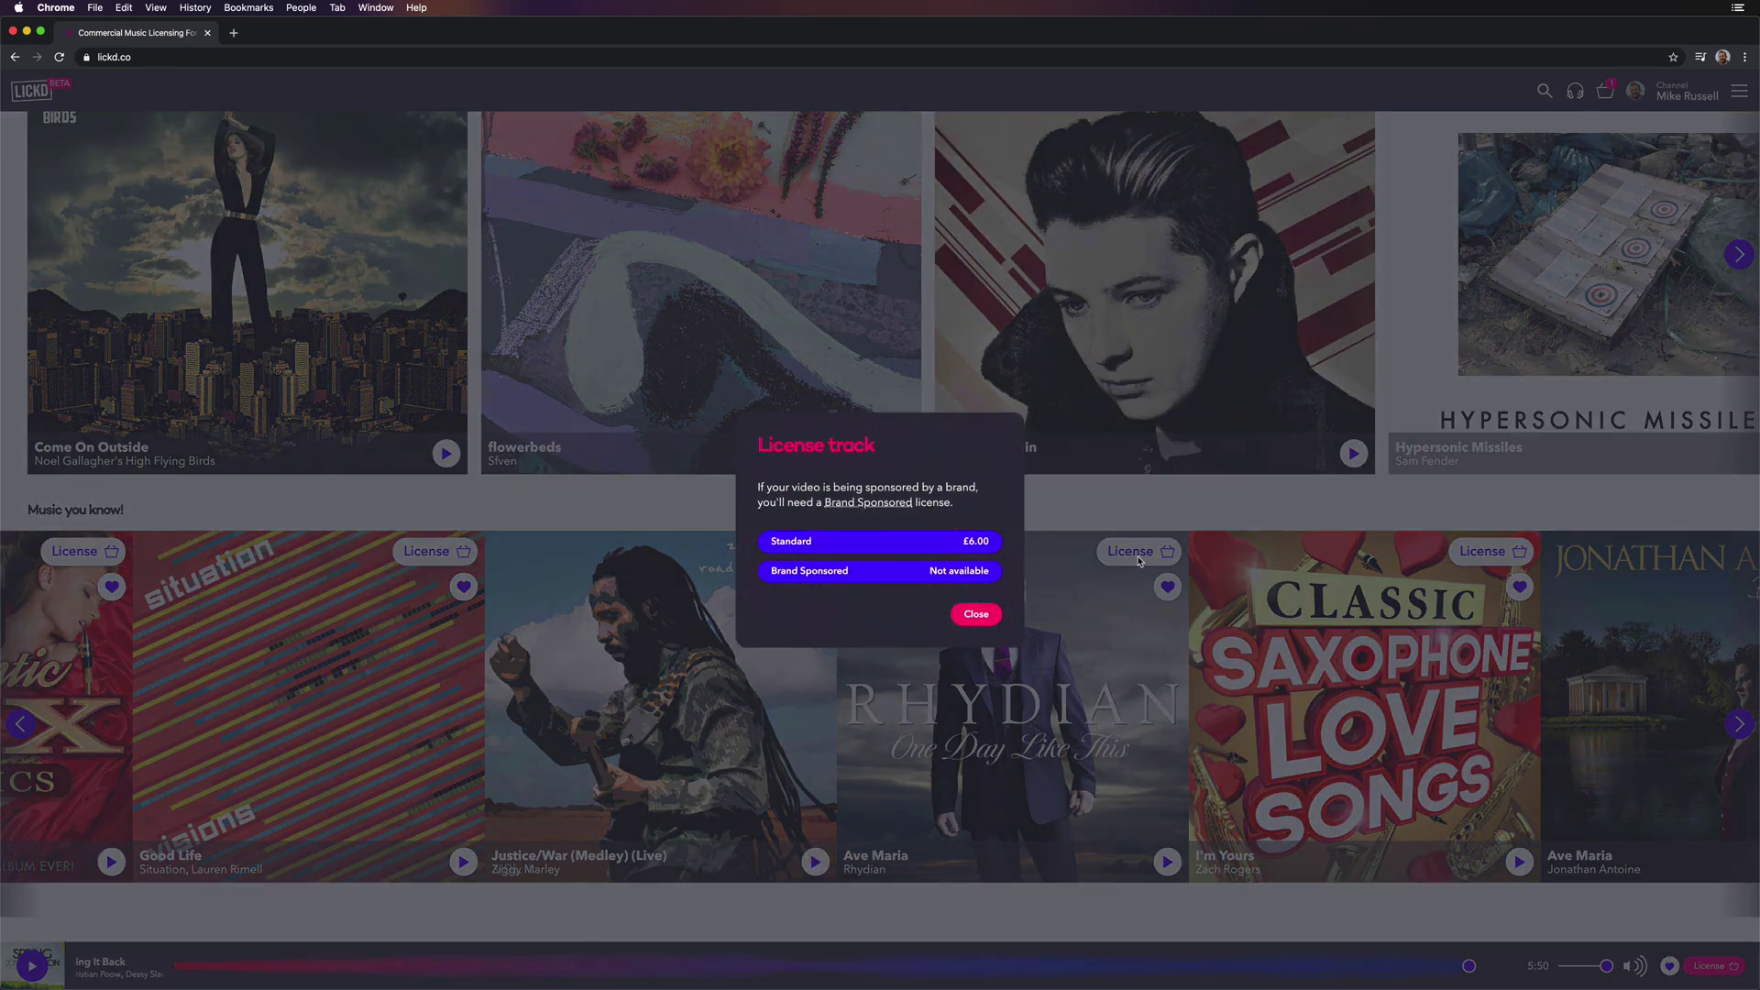
click(986, 547)
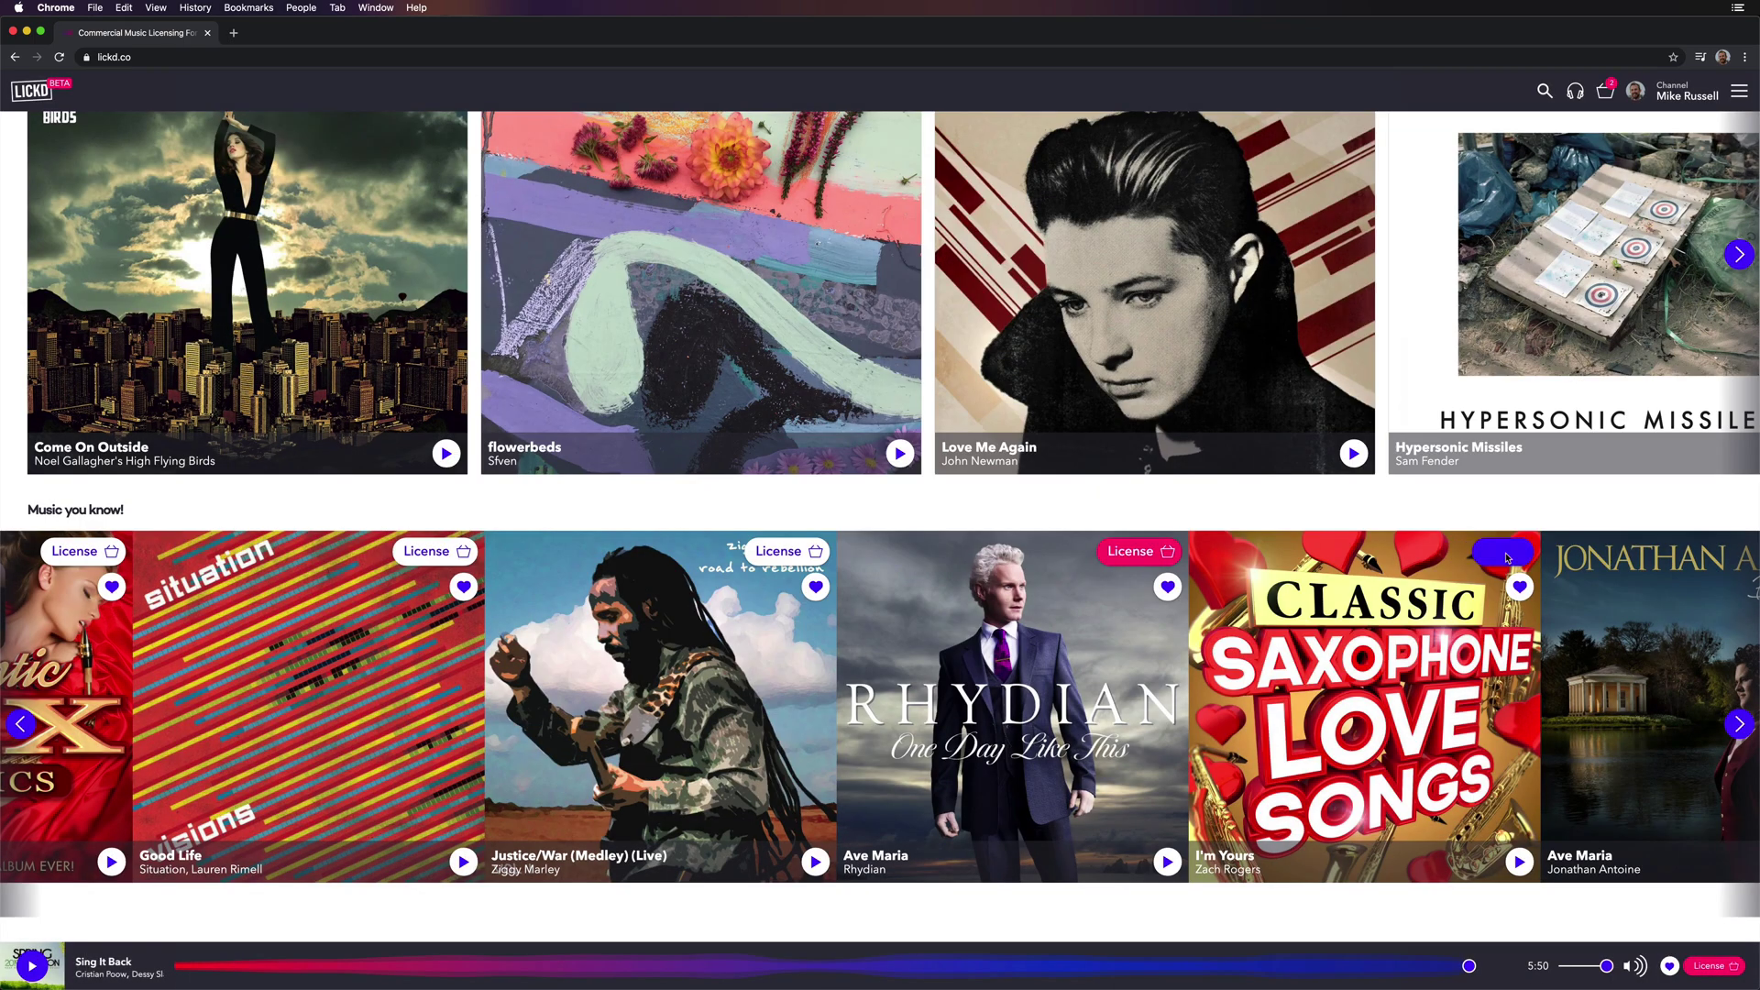
click(1506, 552)
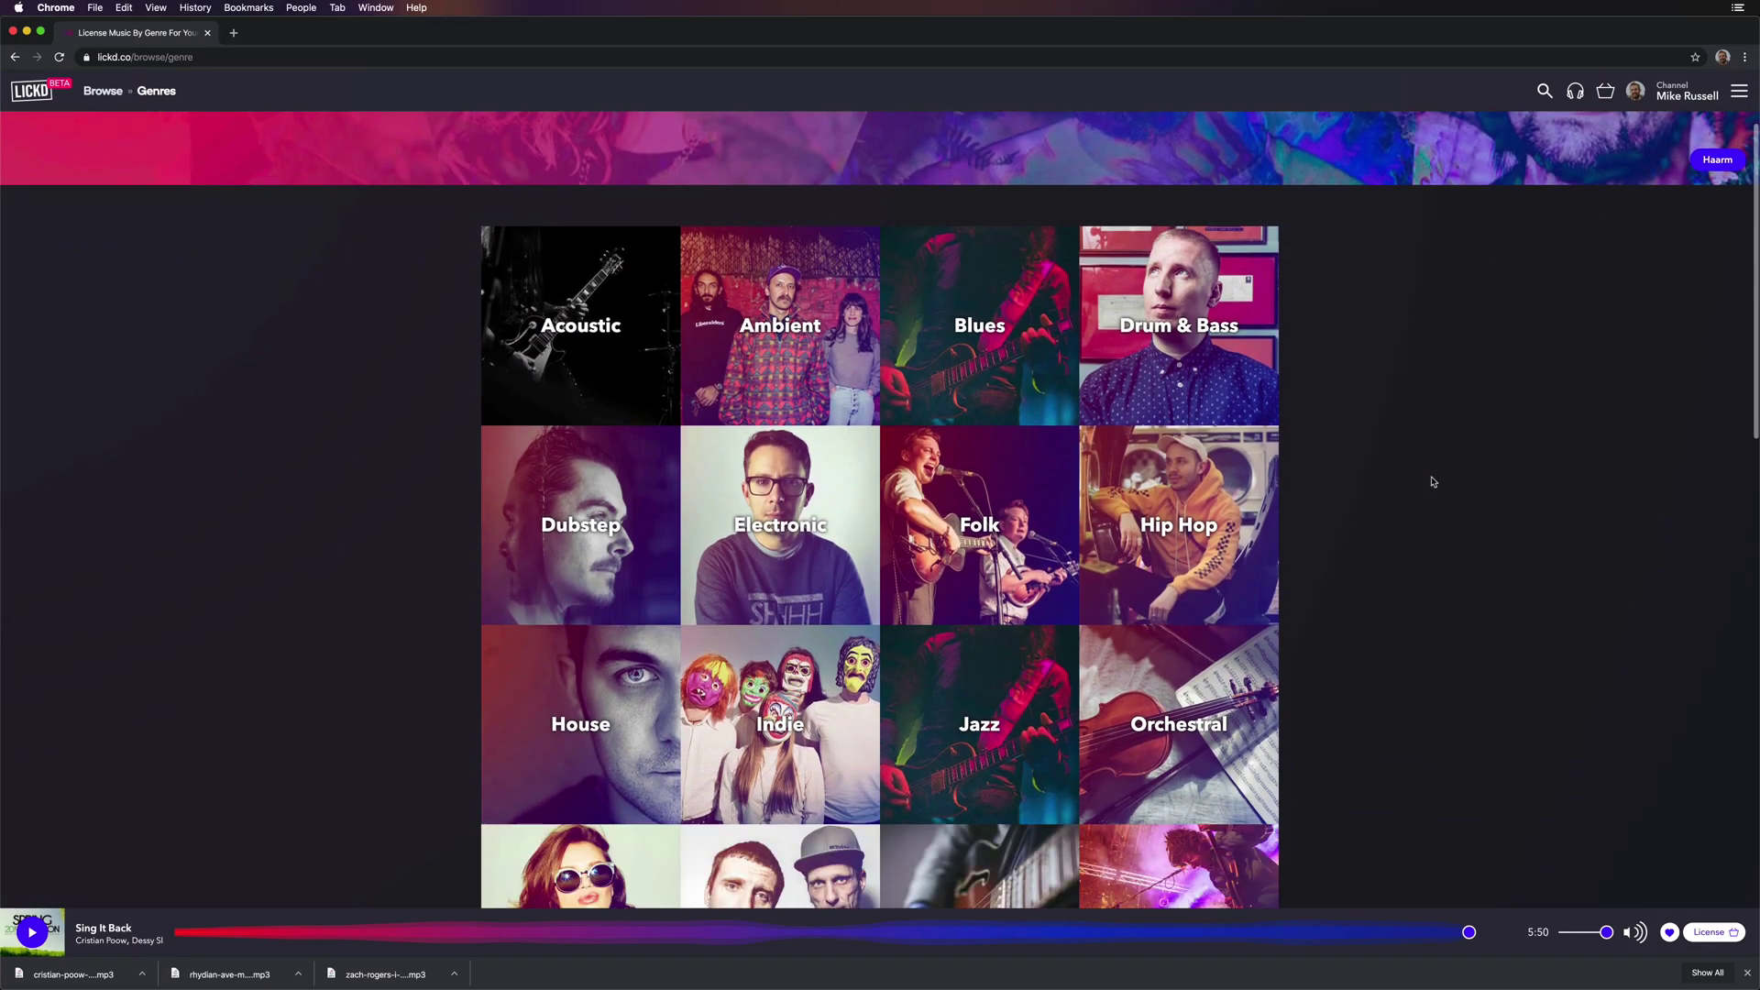
scroll(1434, 481, down, 3)
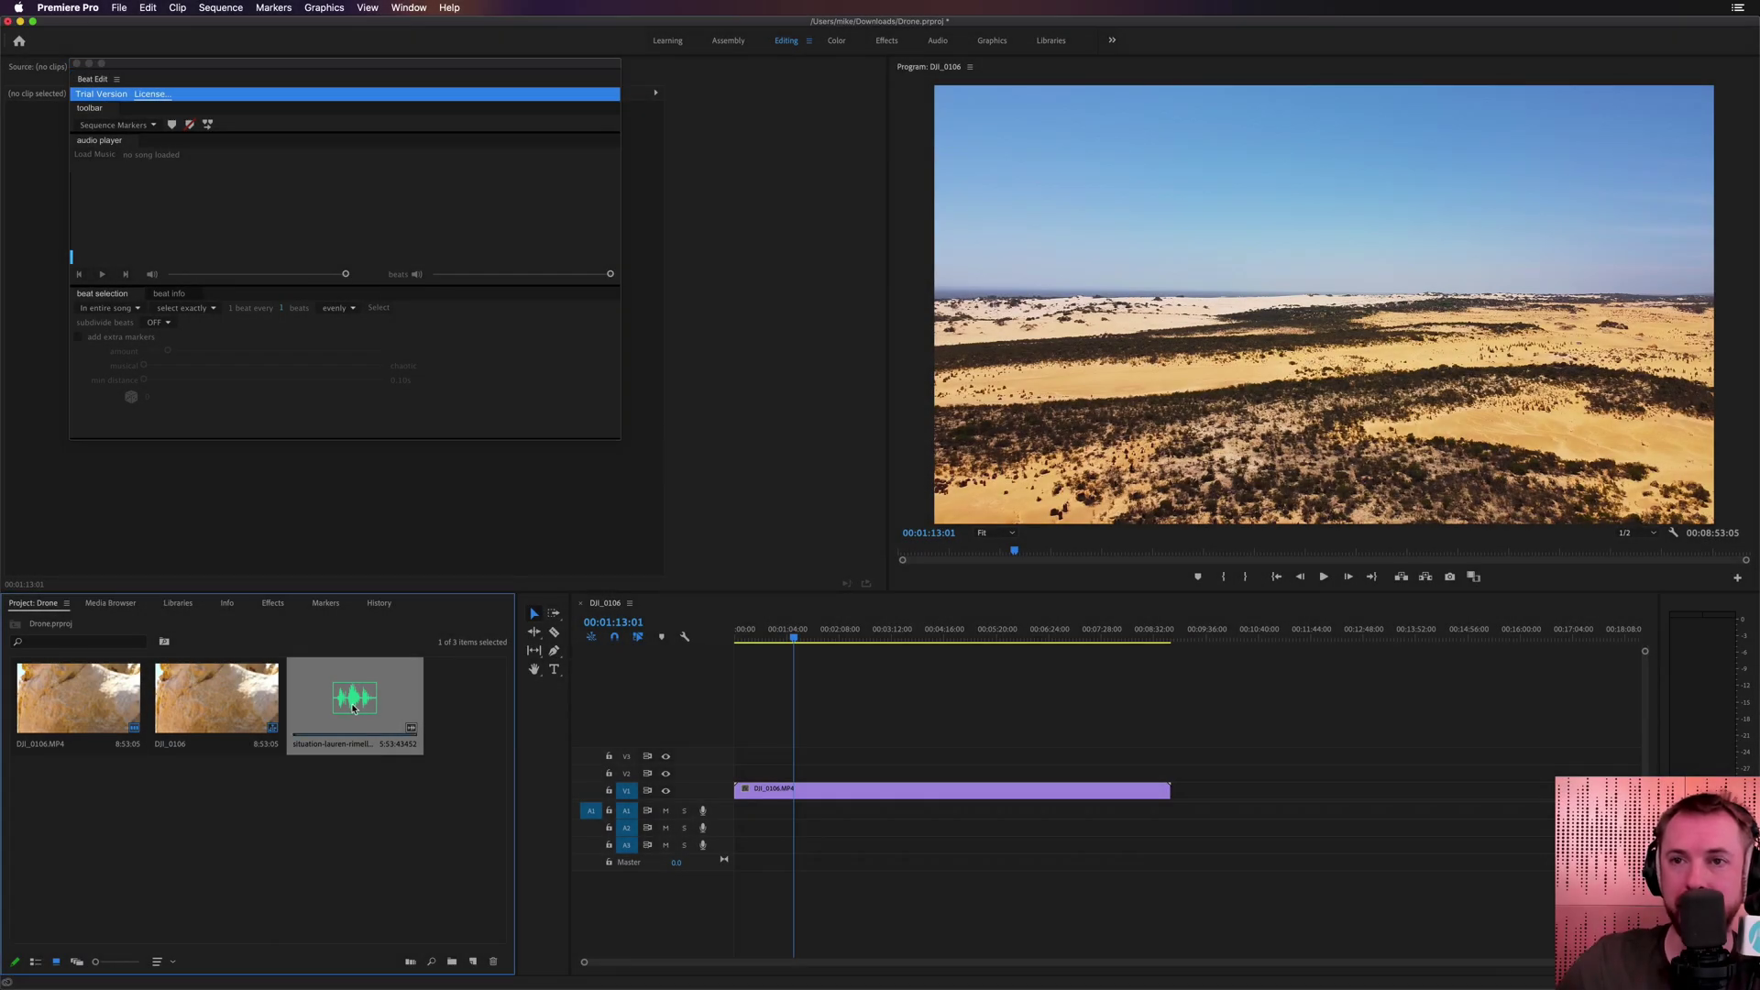
Put the Good Life audio on track A1 and load it into Beat Edit.
drag(356, 712, 731, 816)
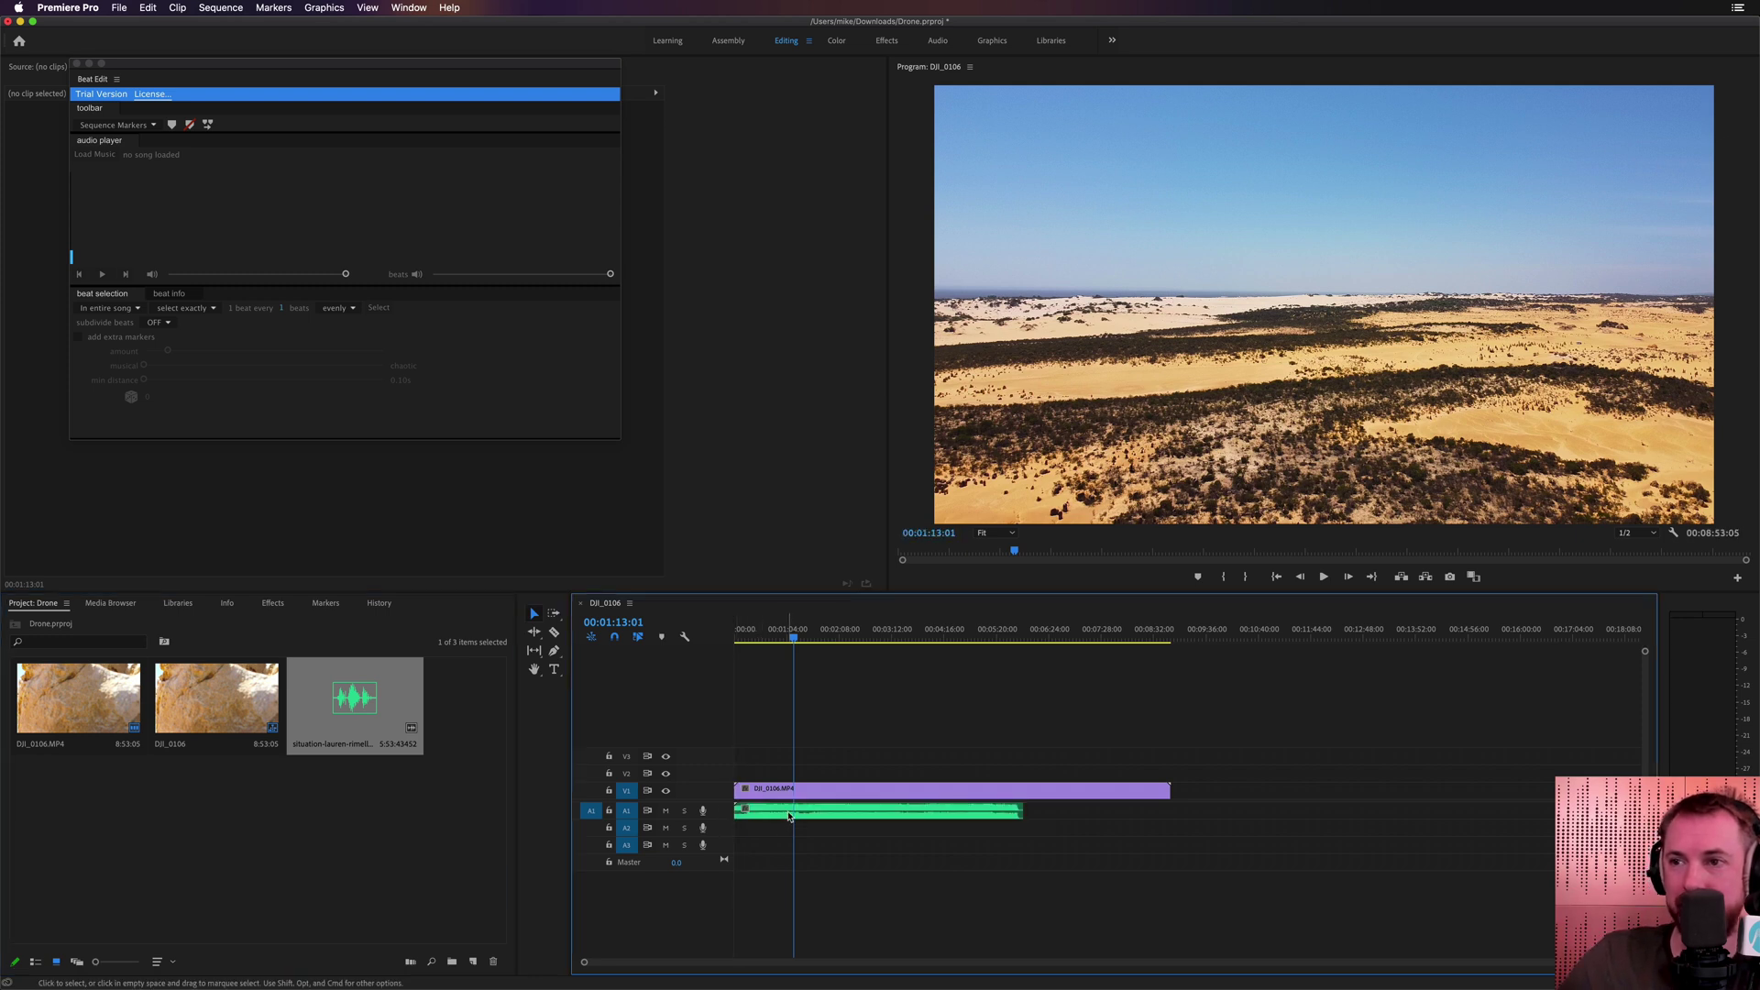
click(98, 156)
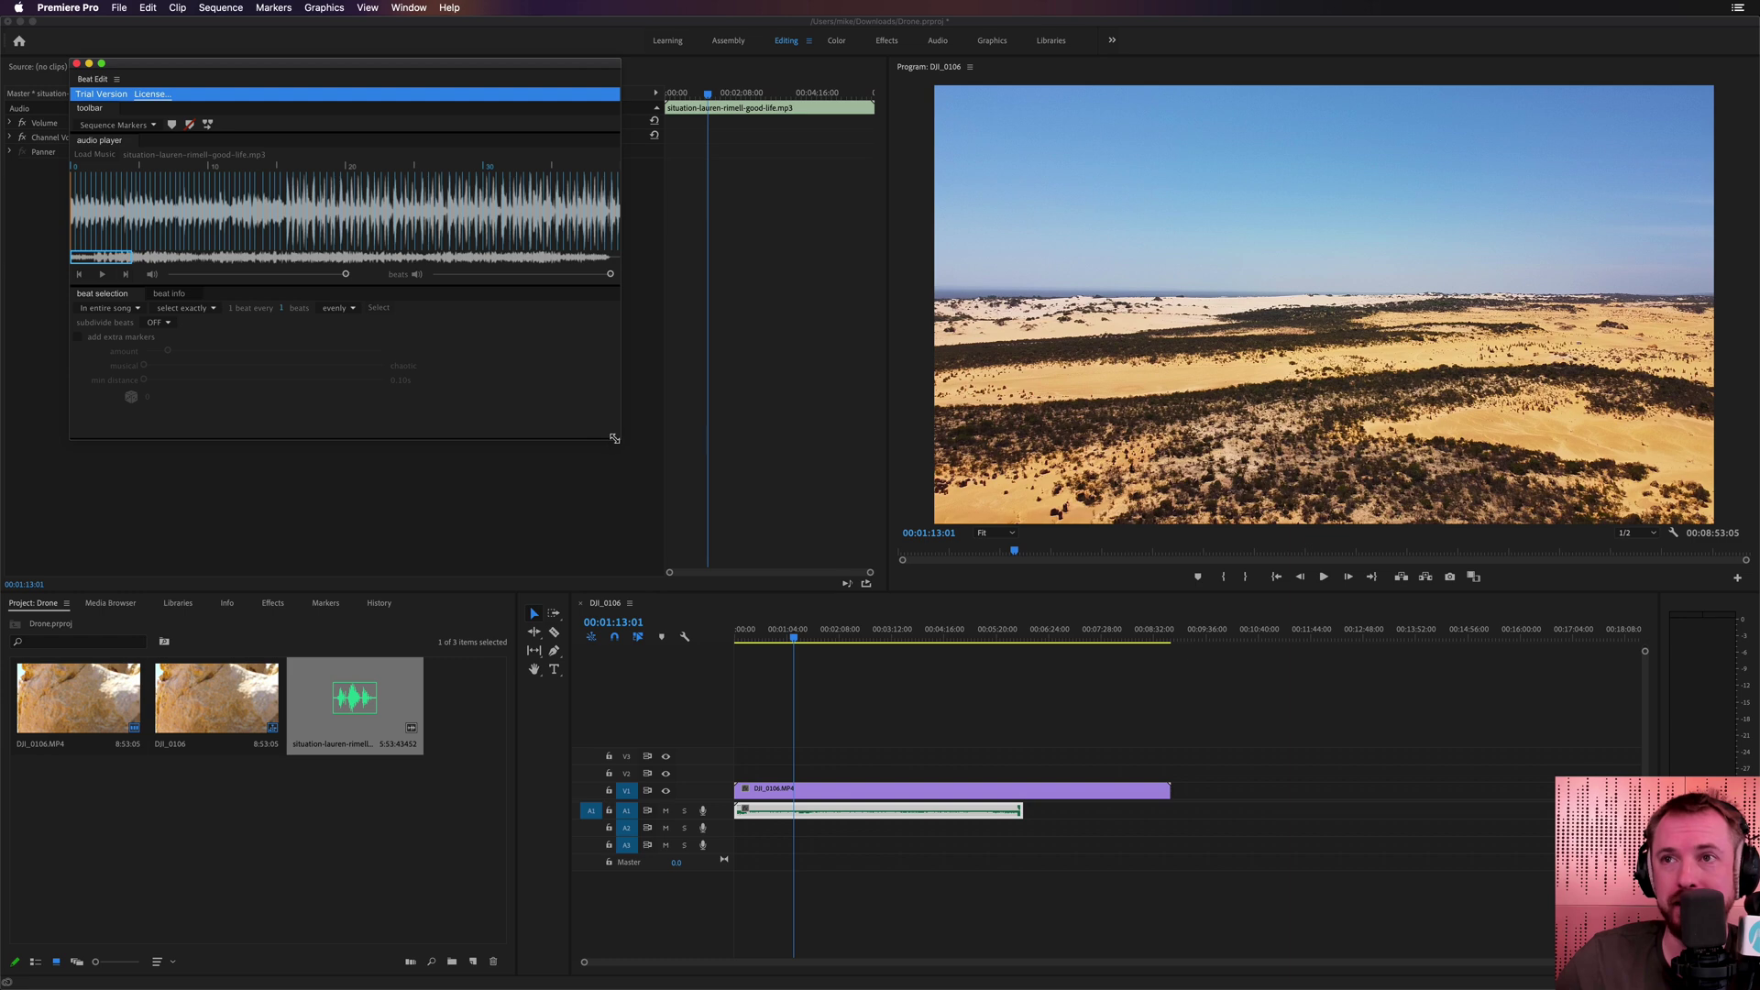
Enlarge the Beat Edit panel and zoom the timeline in on the beat markers near 58 seconds.
drag(614, 438, 1110, 636)
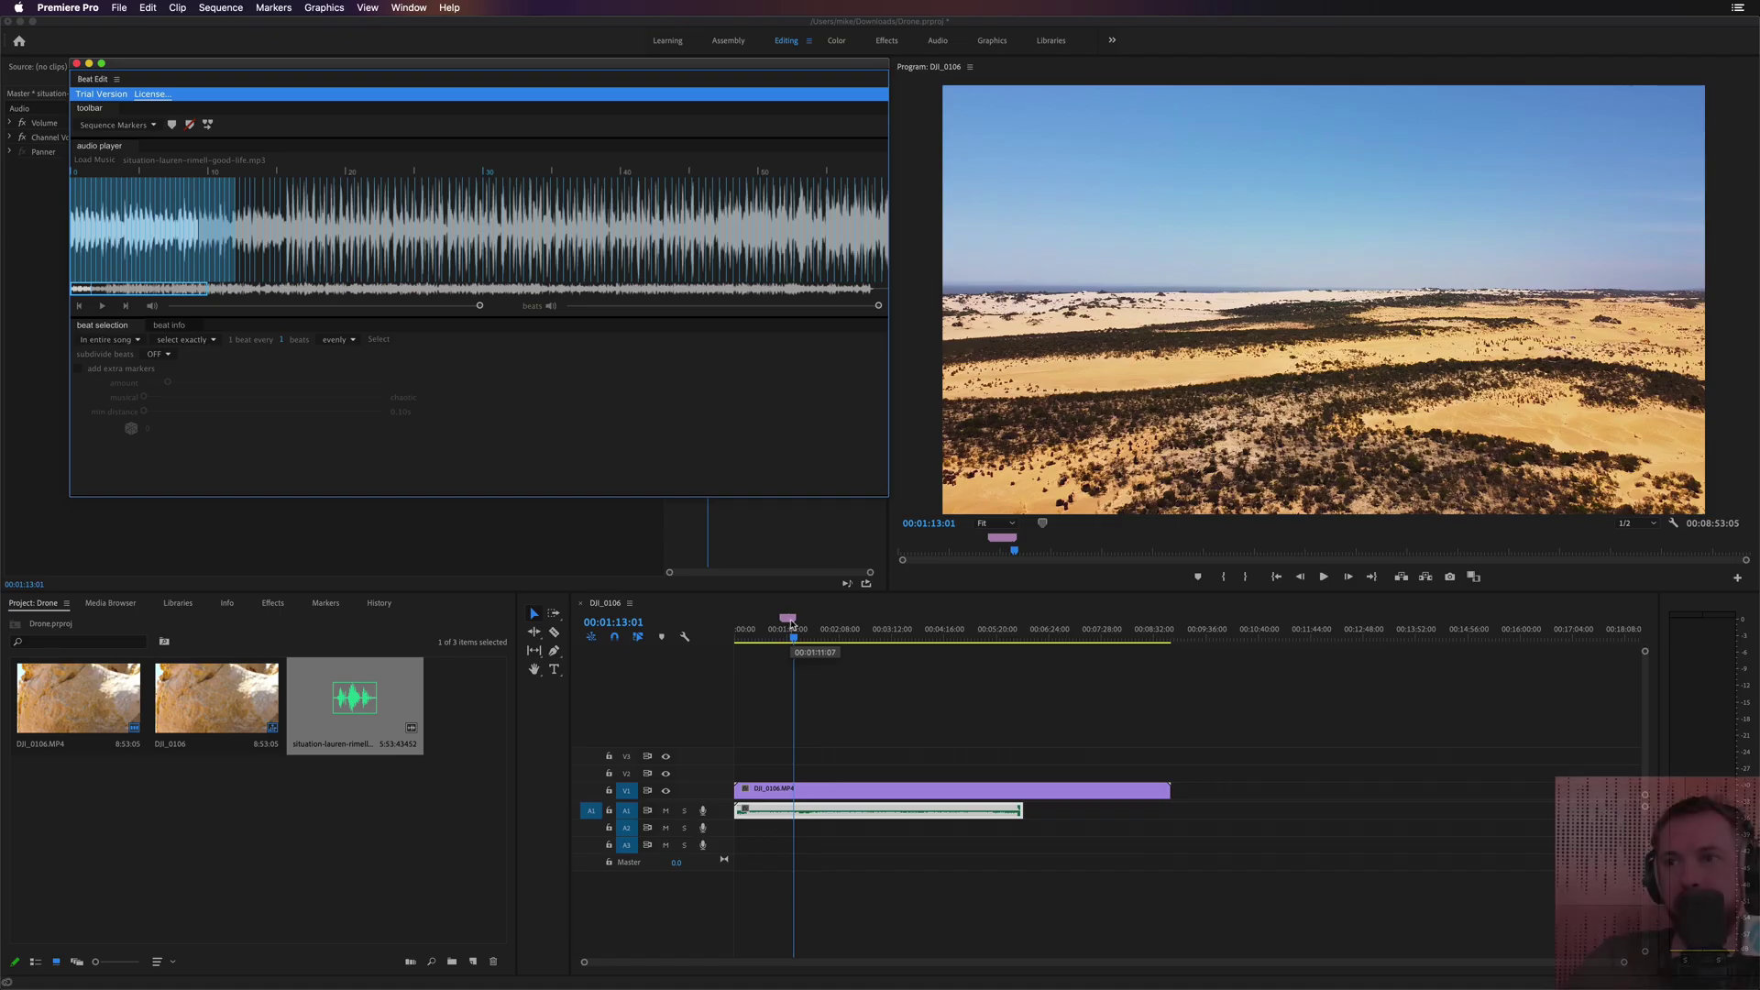
drag(1112, 639, 1188, 649)
key(=)
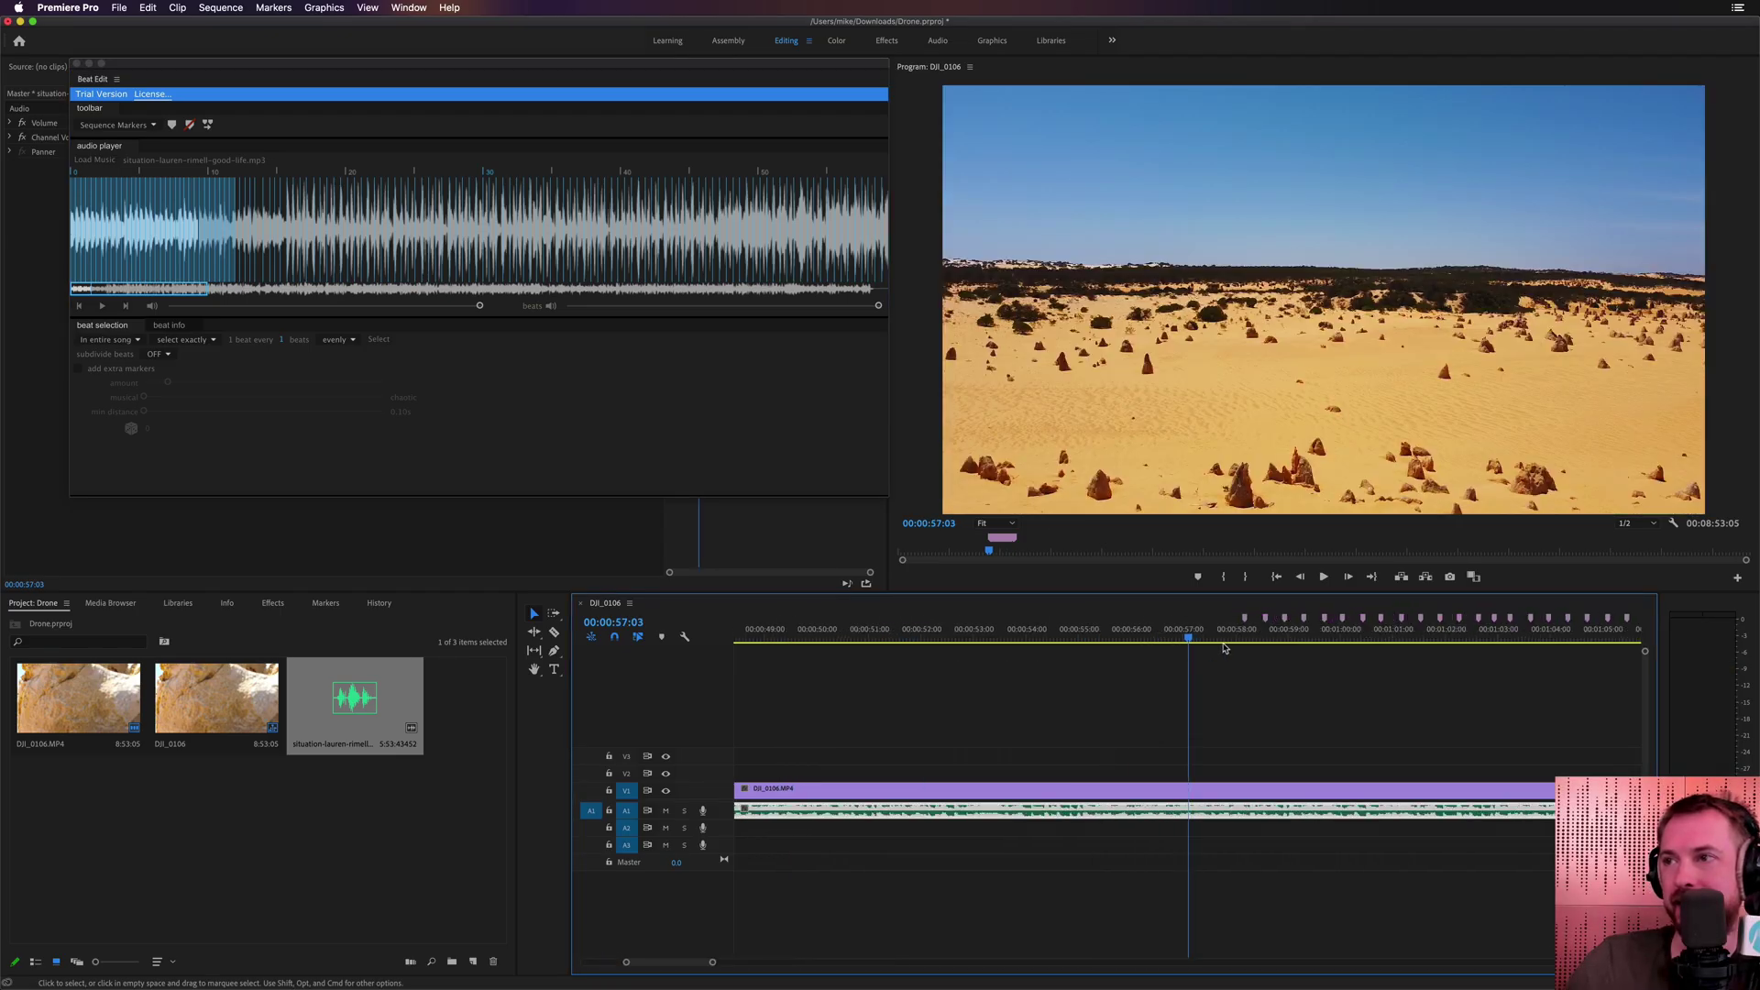
key(=)
key(=)
scroll(944, 706, down, 2)
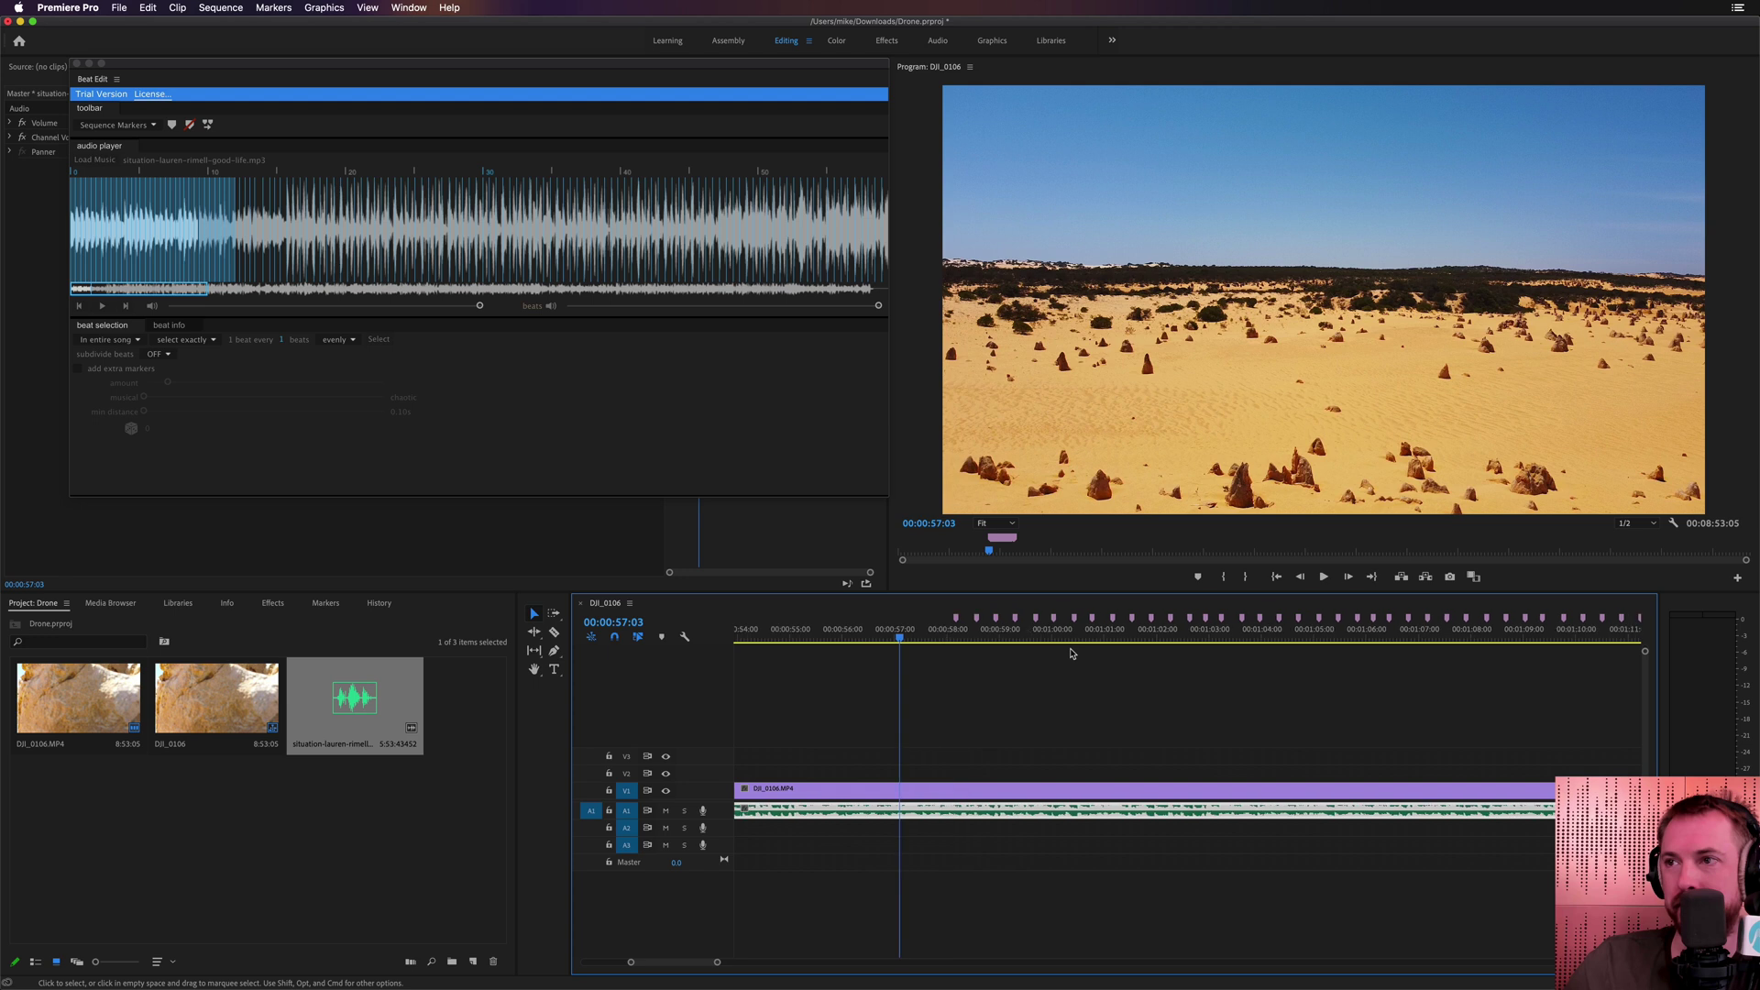
scroll(908, 679, down, 2)
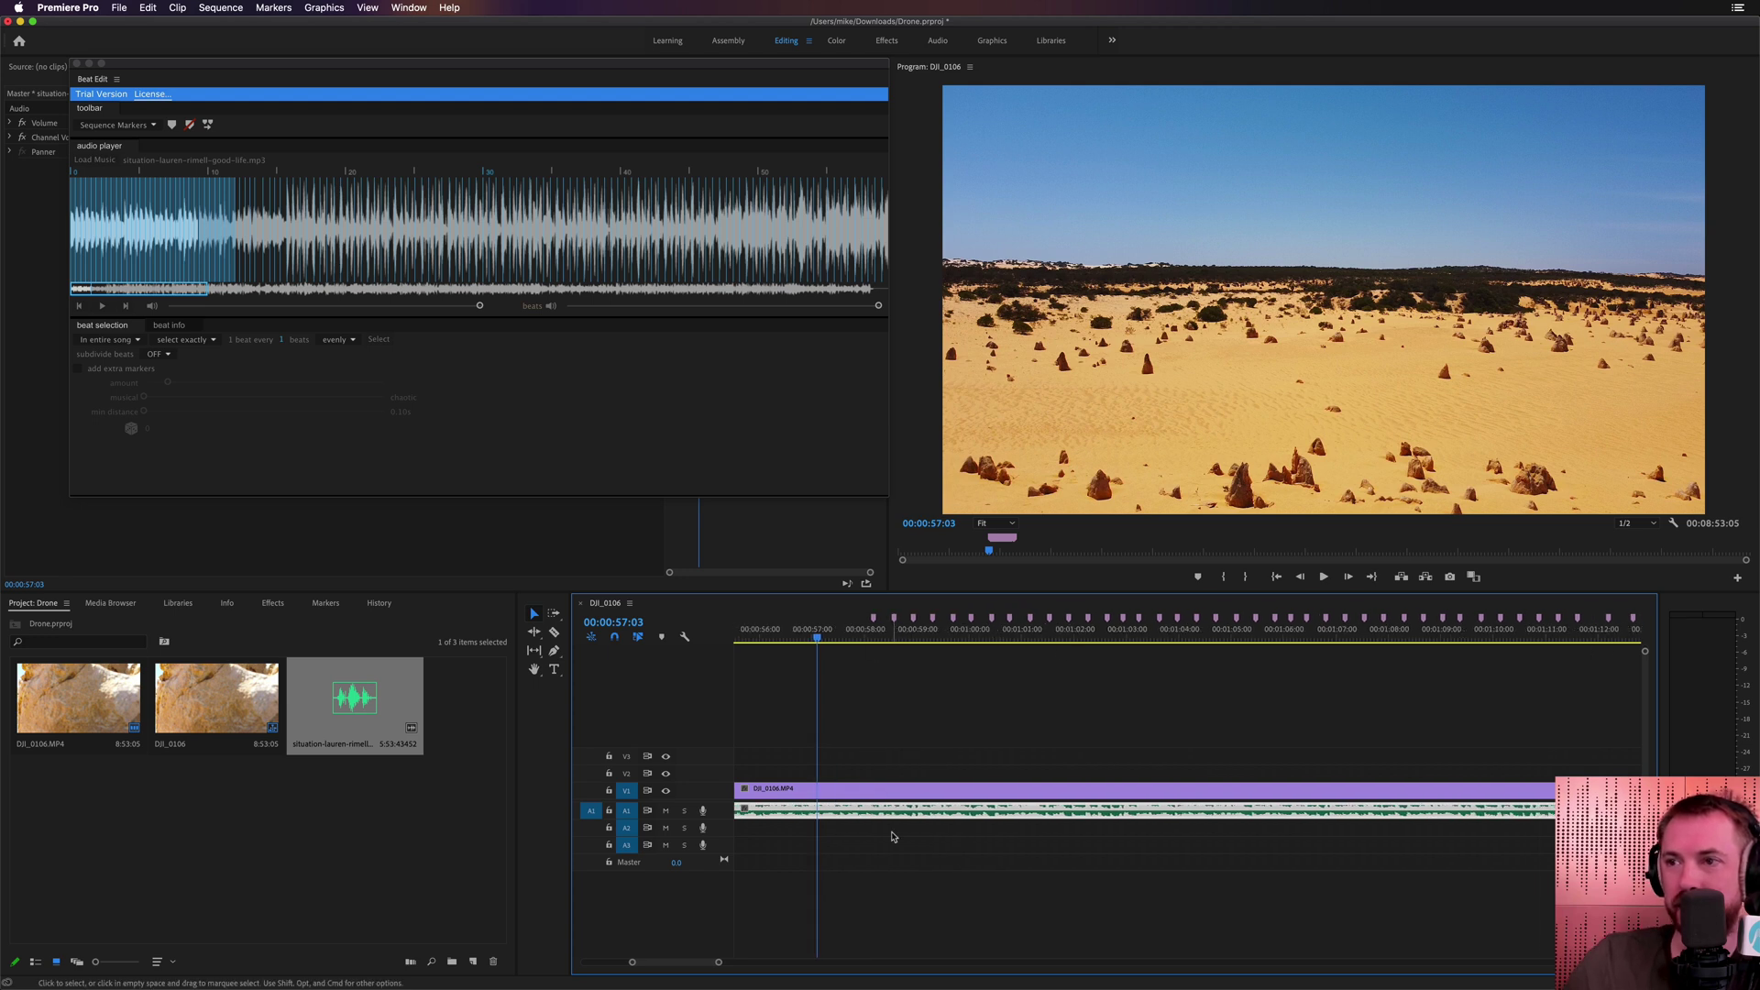
click(876, 636)
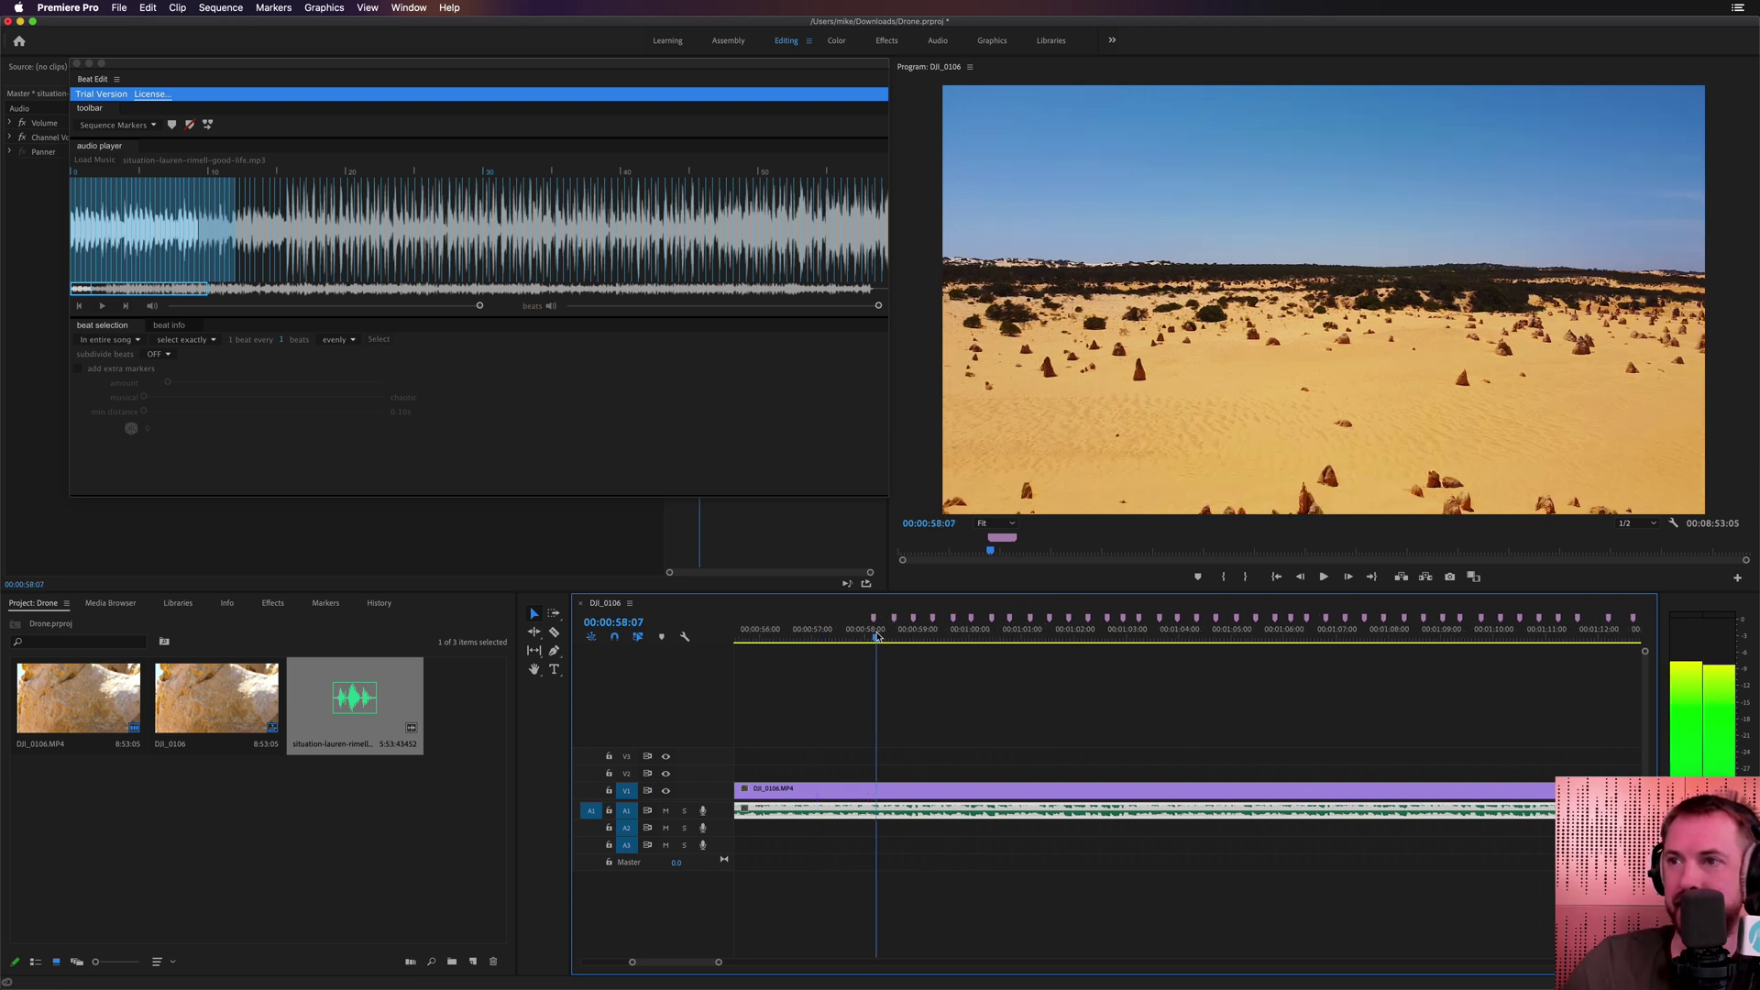
key(=)
key(=)
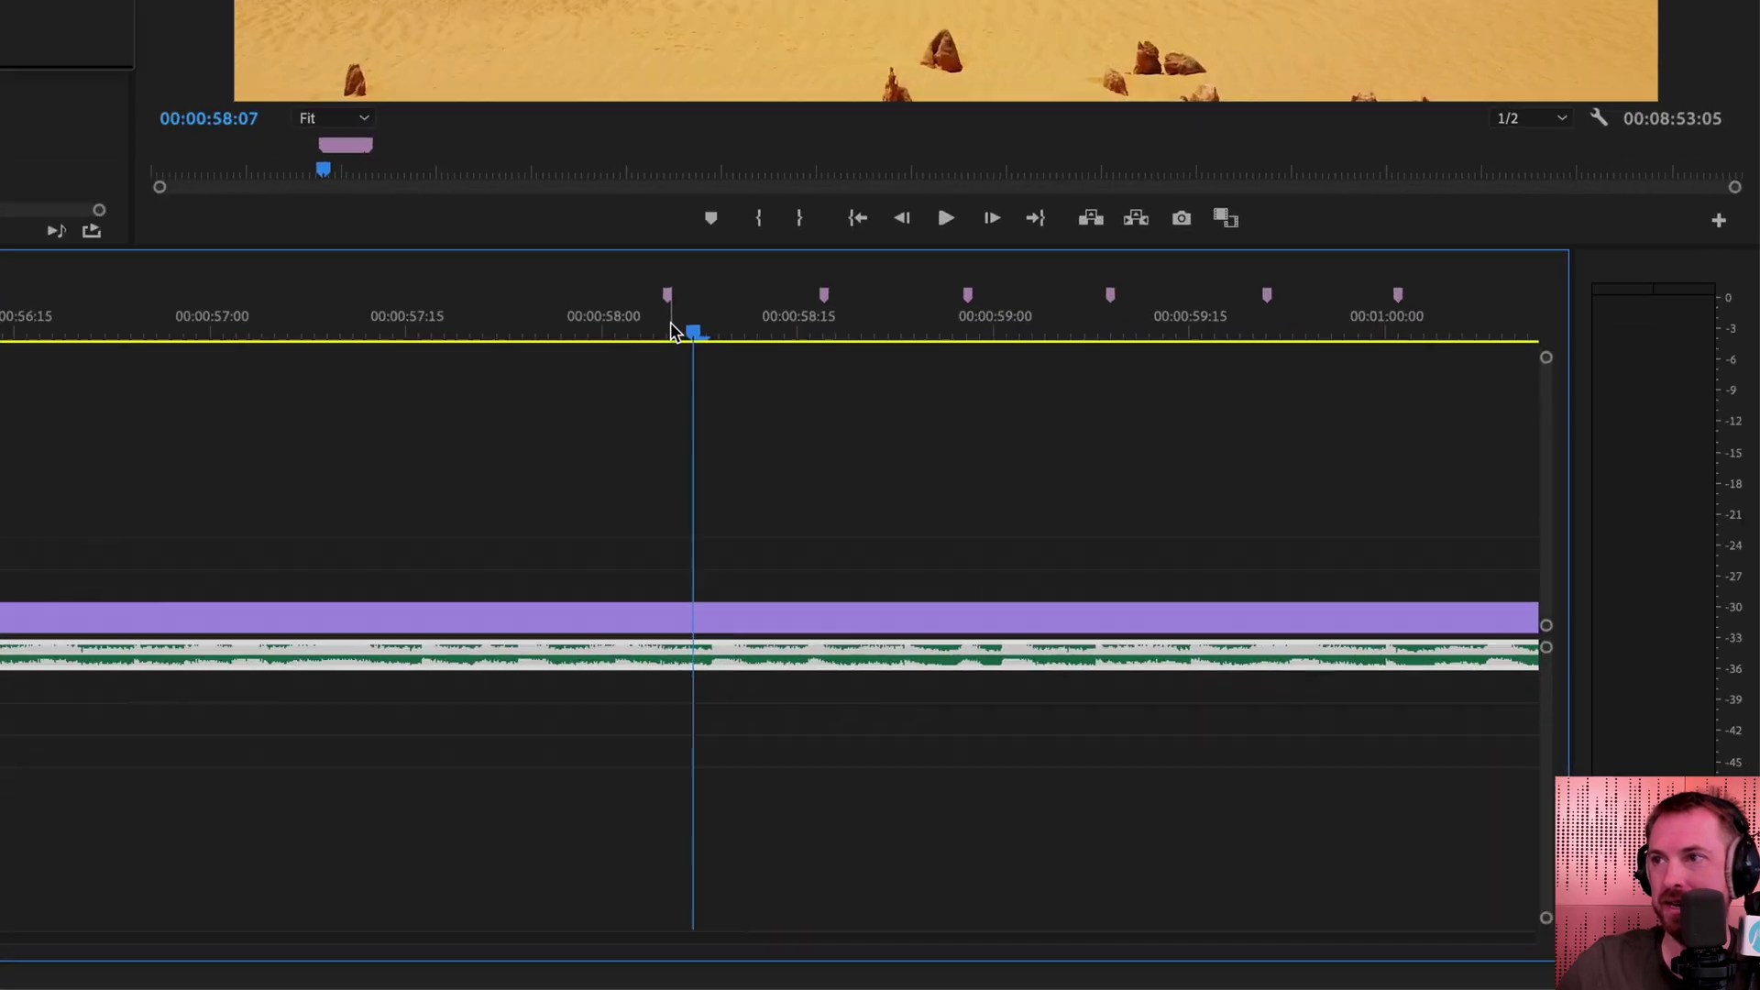
Razor the V1 drone clip at each successive beat marker.
click(672, 330)
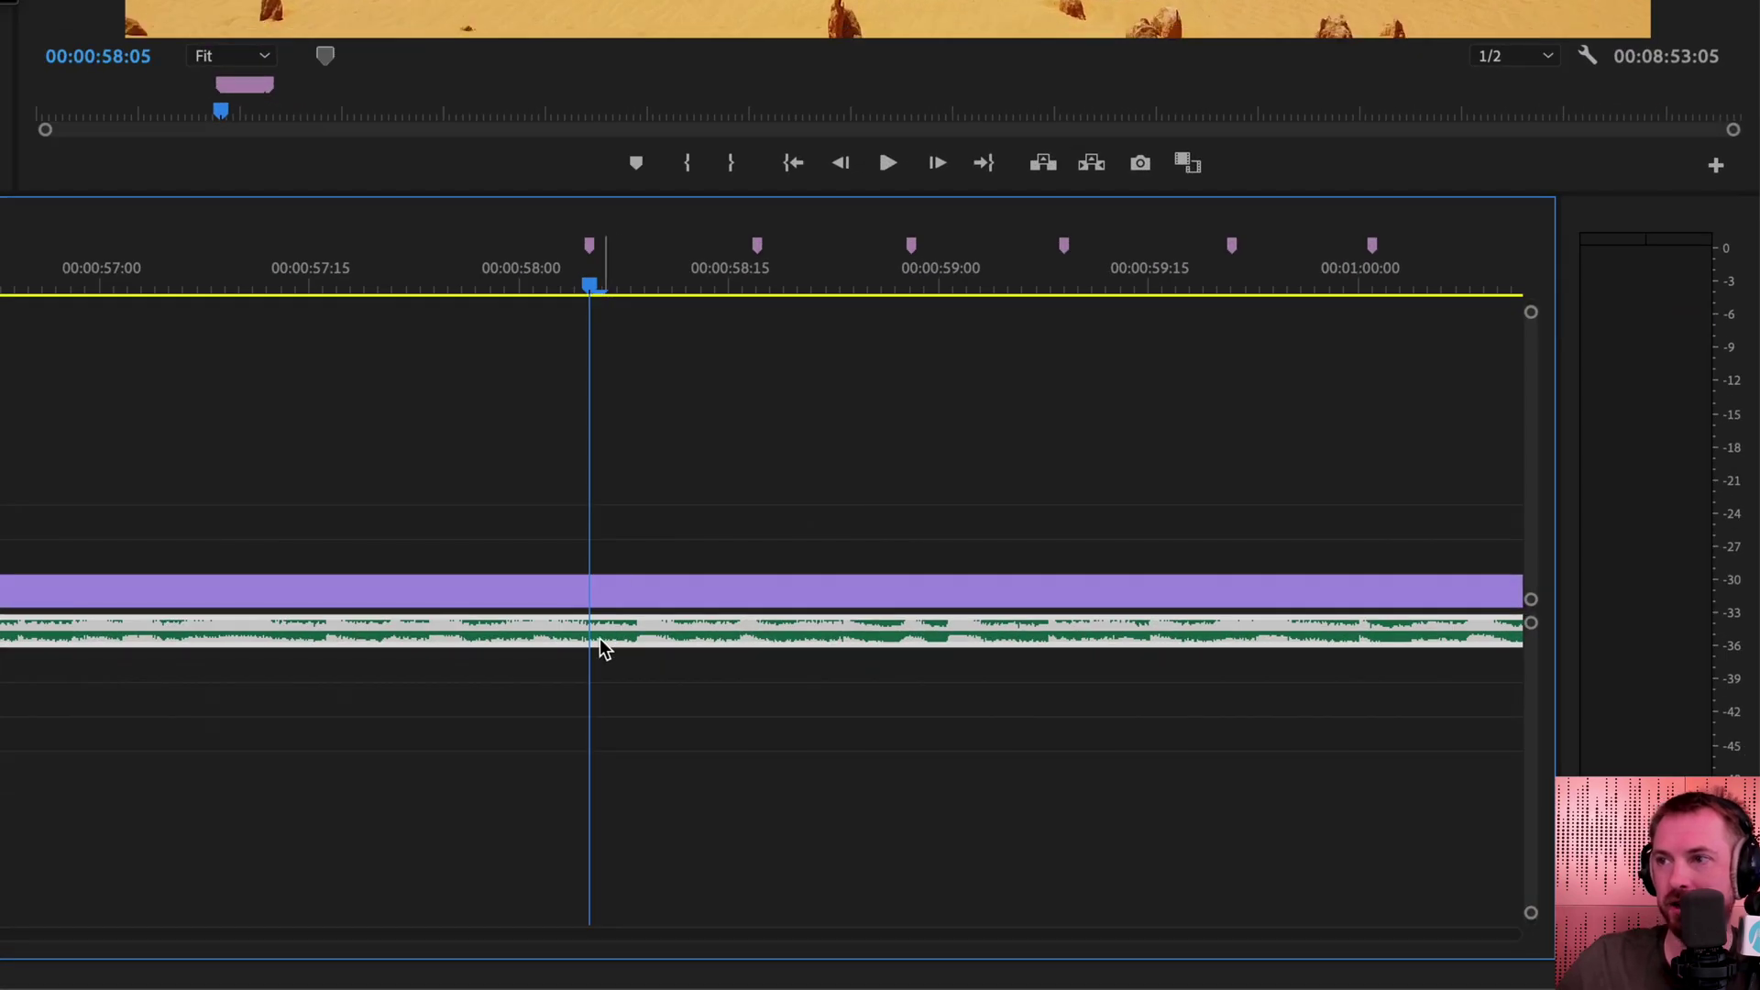
key(c)
click(589, 587)
click(773, 585)
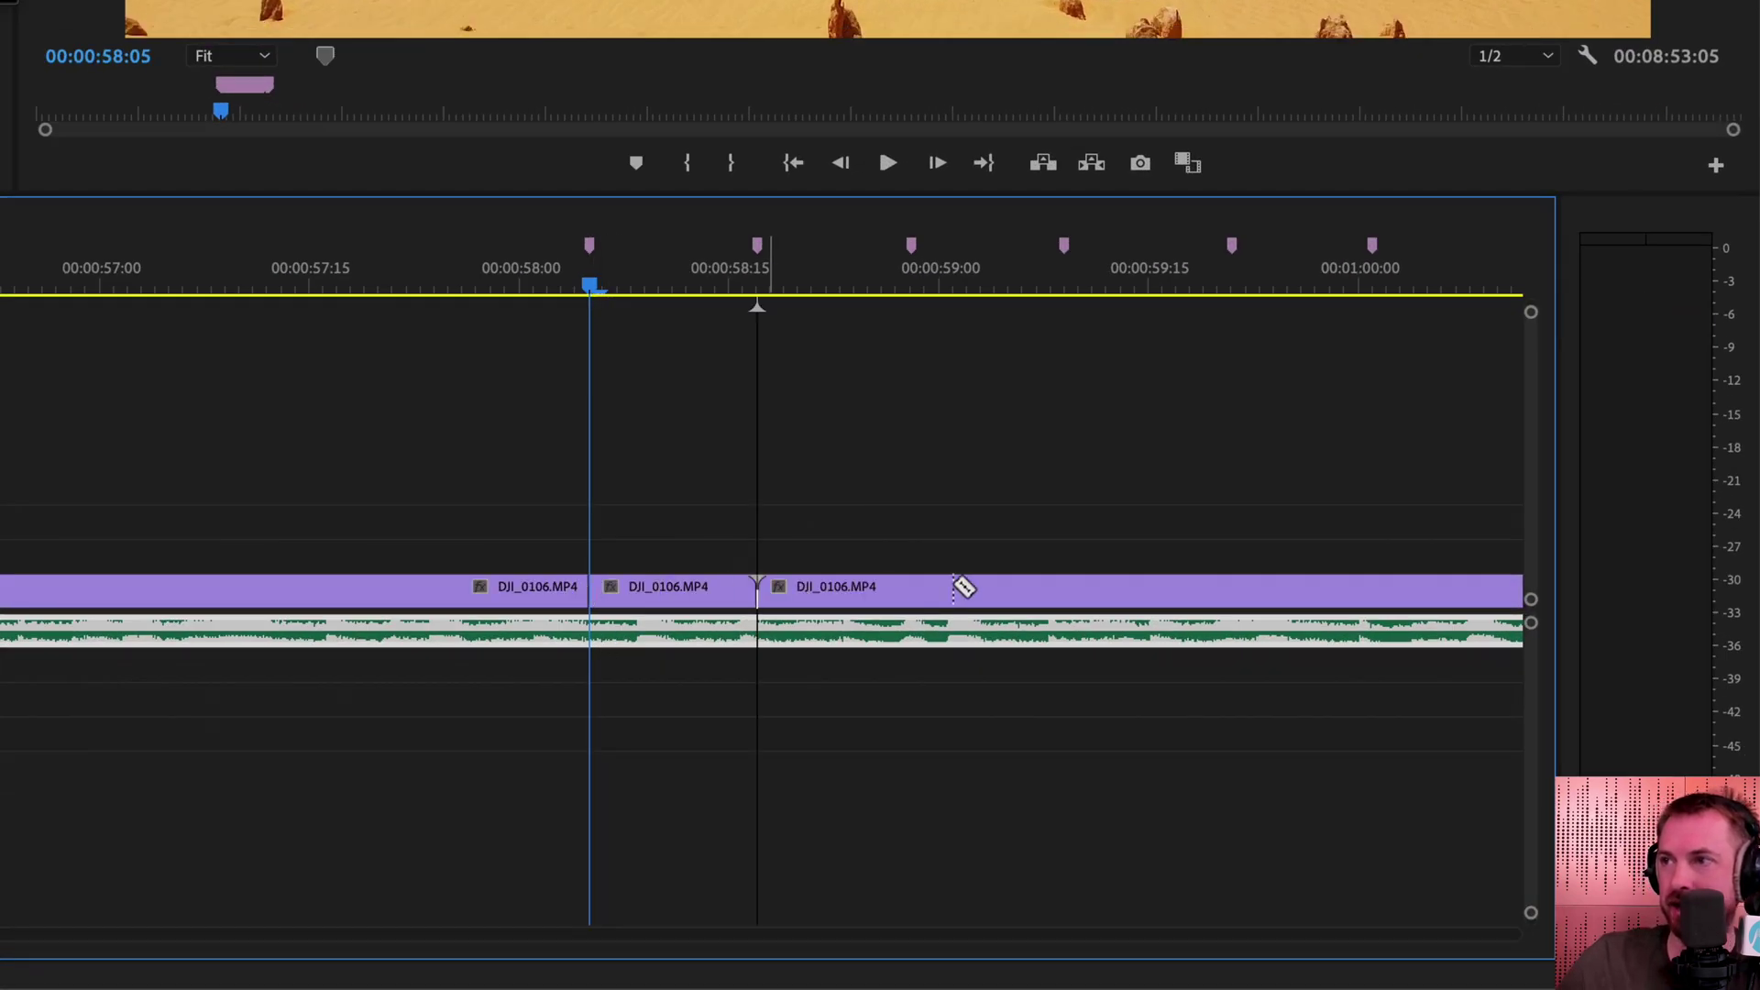
click(921, 591)
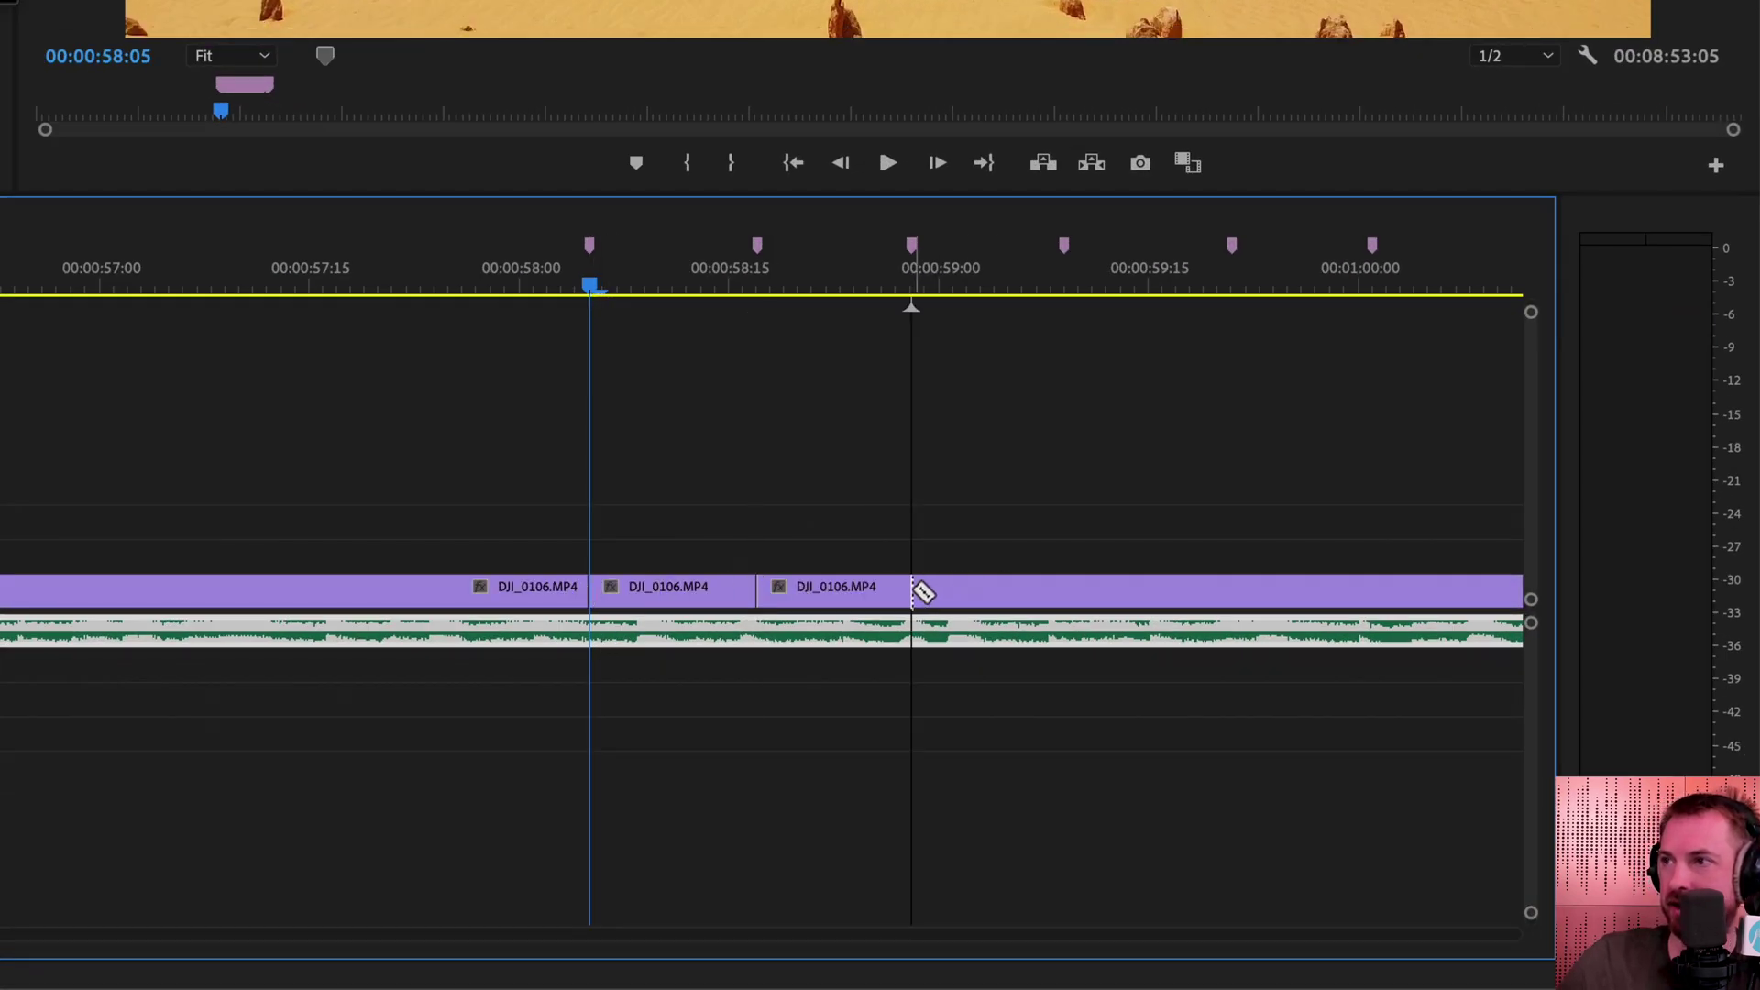
click(1071, 590)
click(1237, 589)
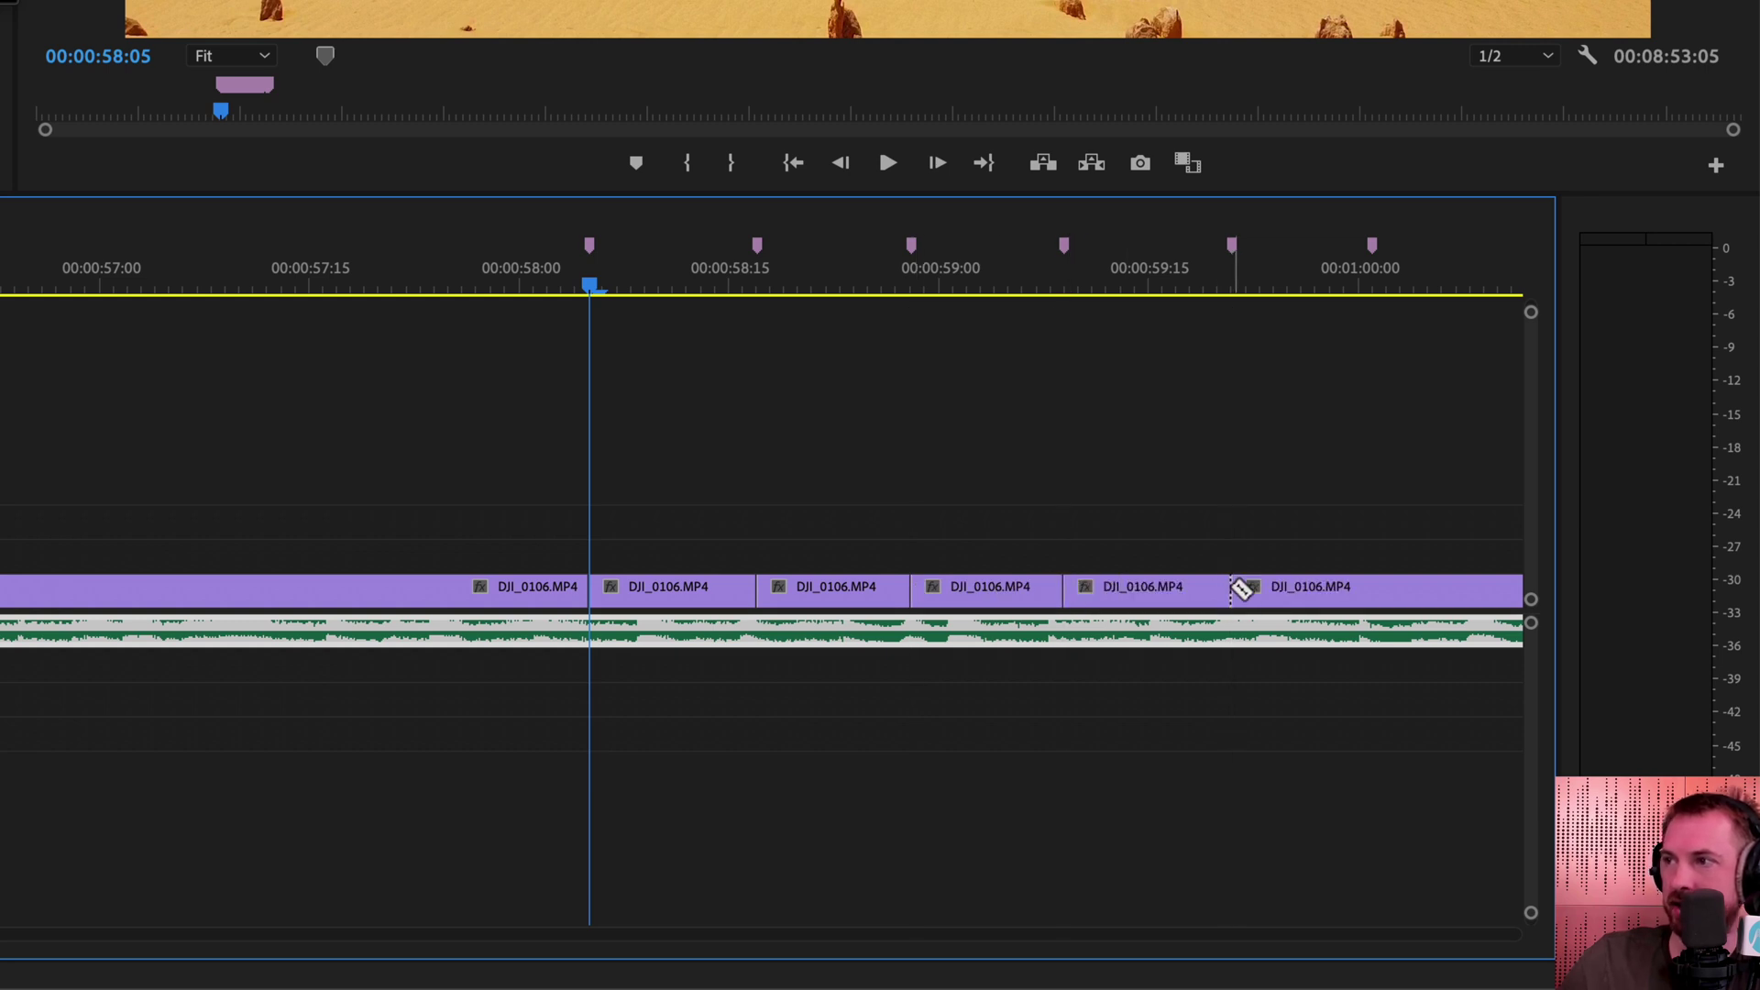
scroll(1219, 594, down, 3)
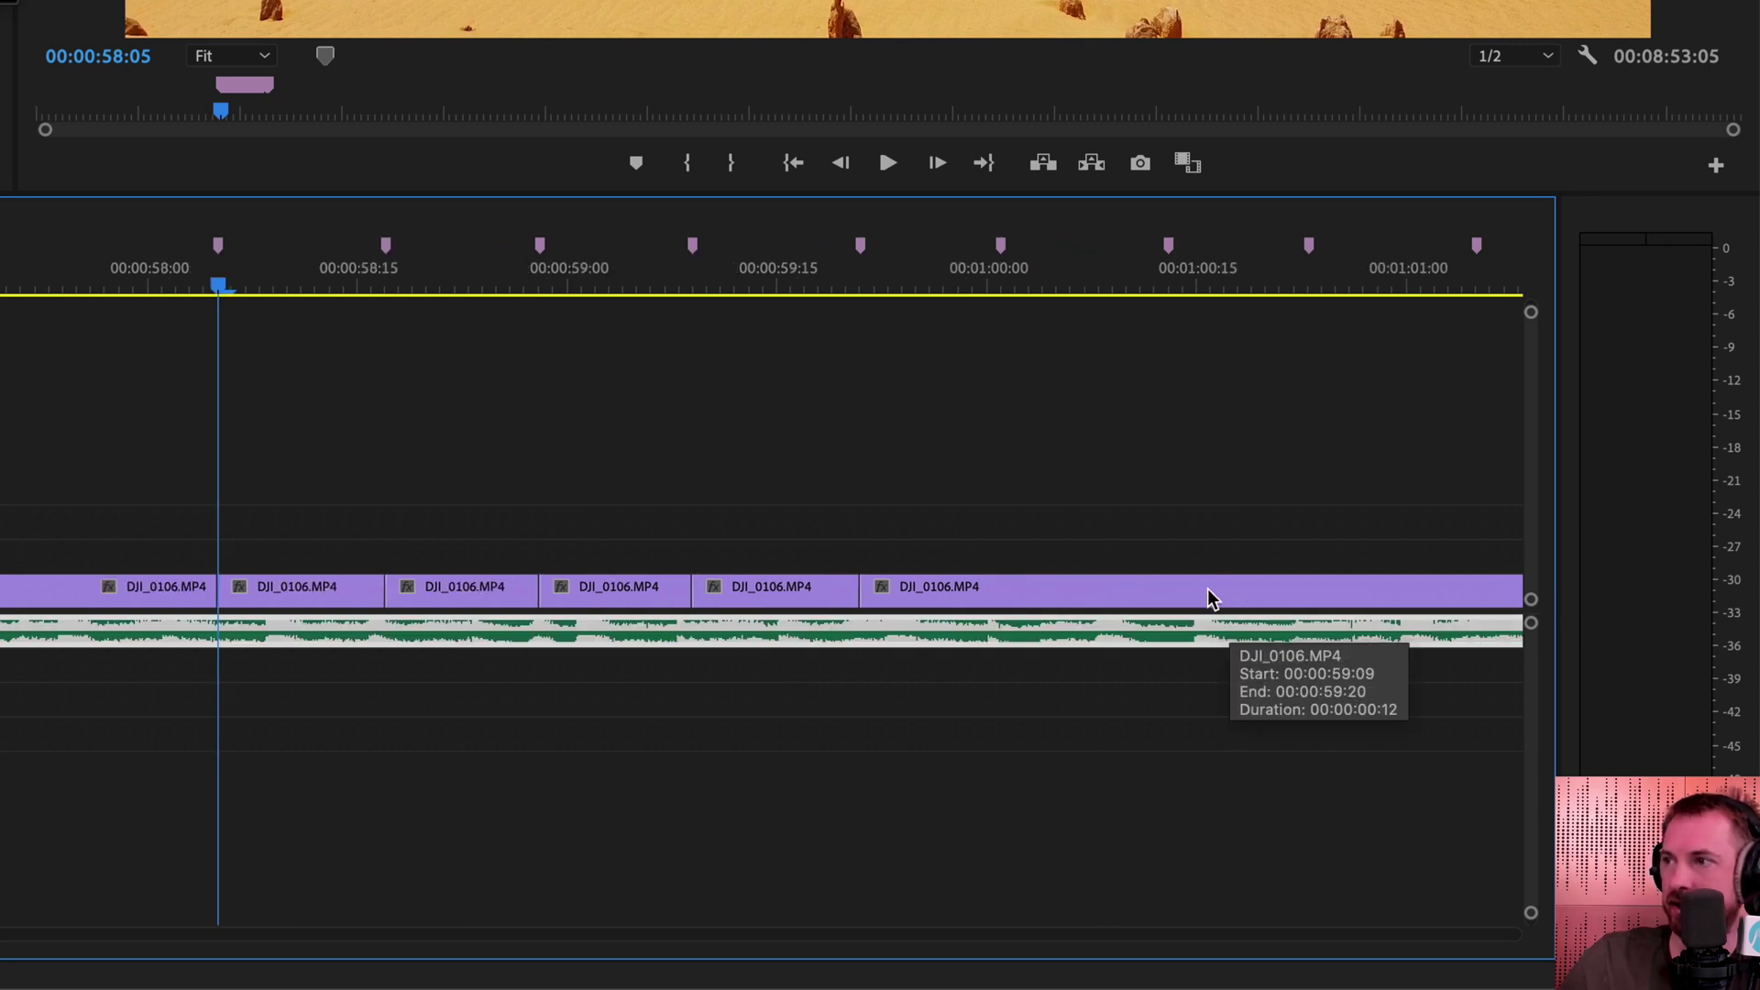
click(1009, 591)
key(minus)
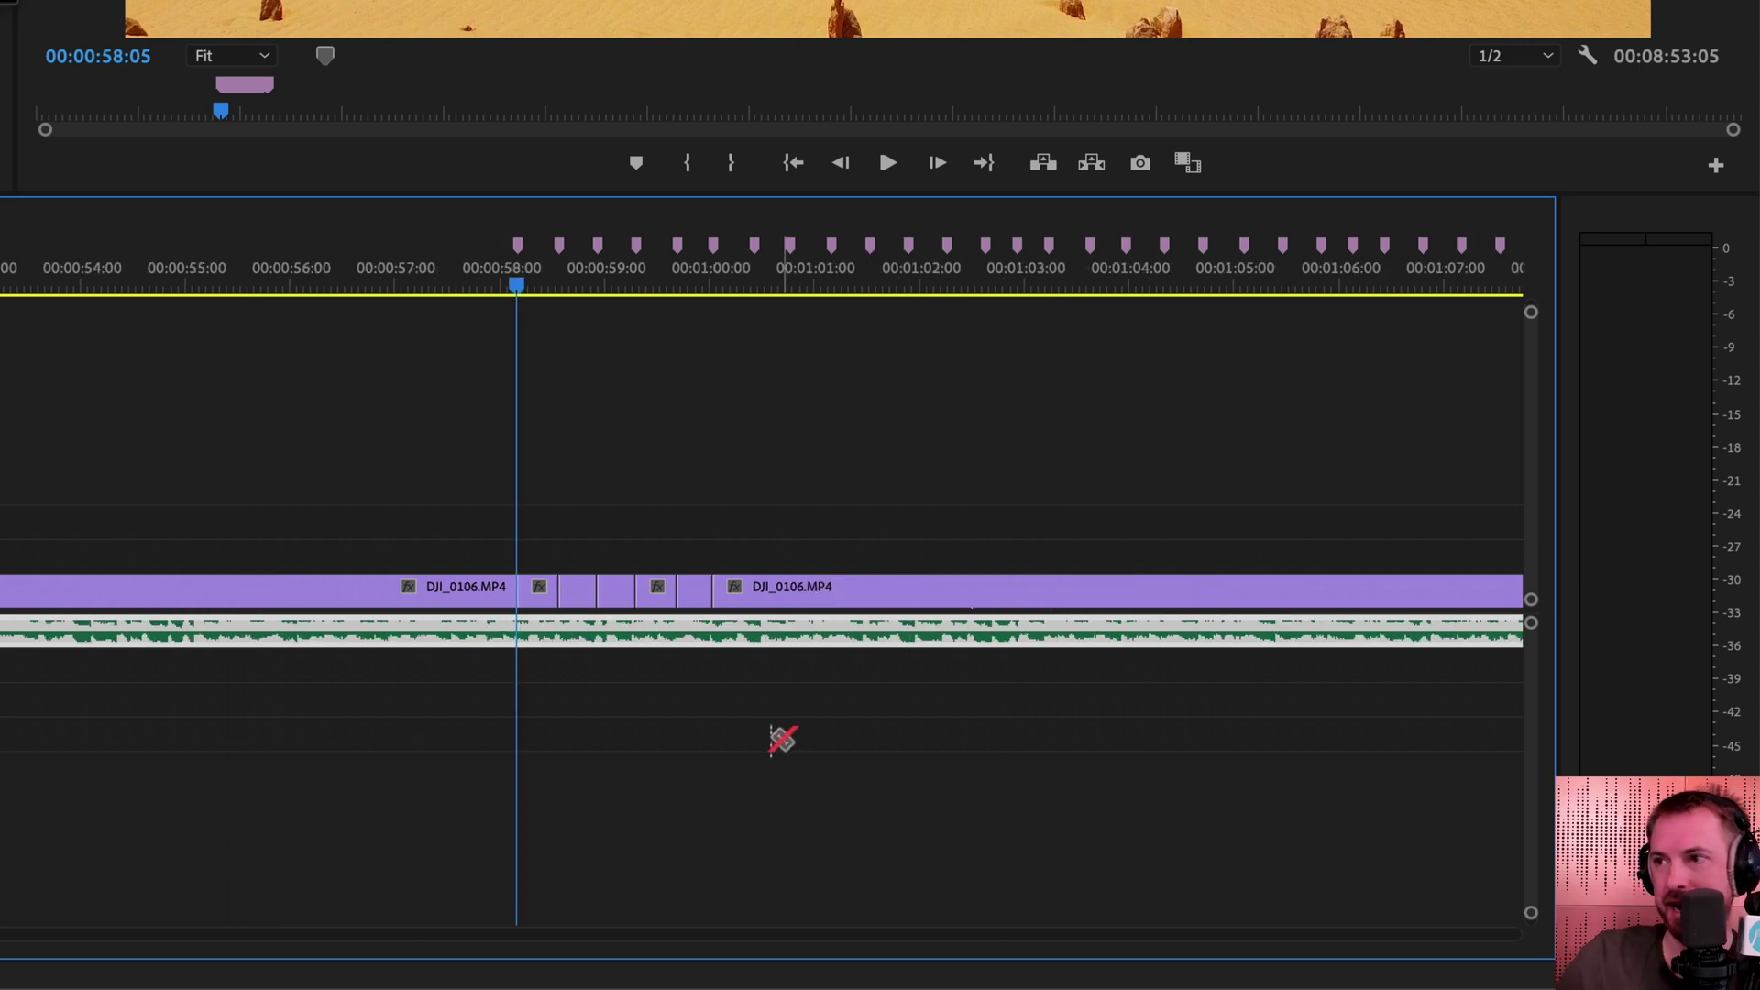
click(1282, 591)
click(1334, 592)
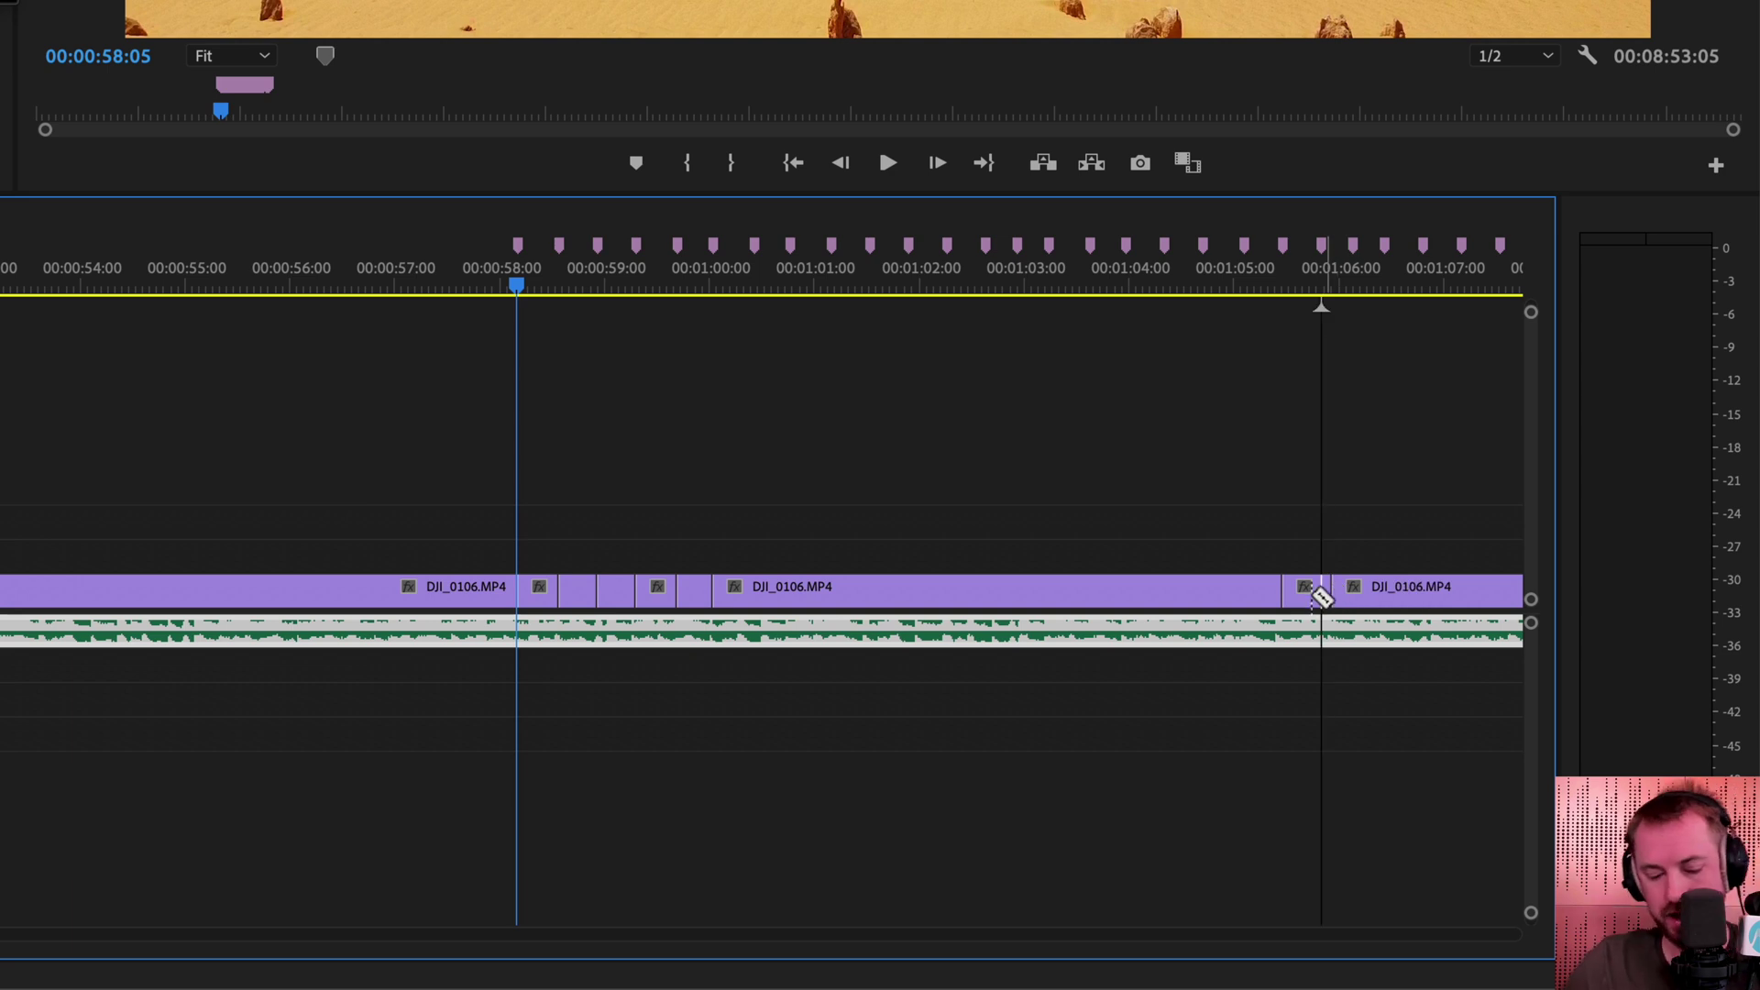
Move the short cut piece earlier onto V2 and play back the edit.
key(v)
click(1300, 591)
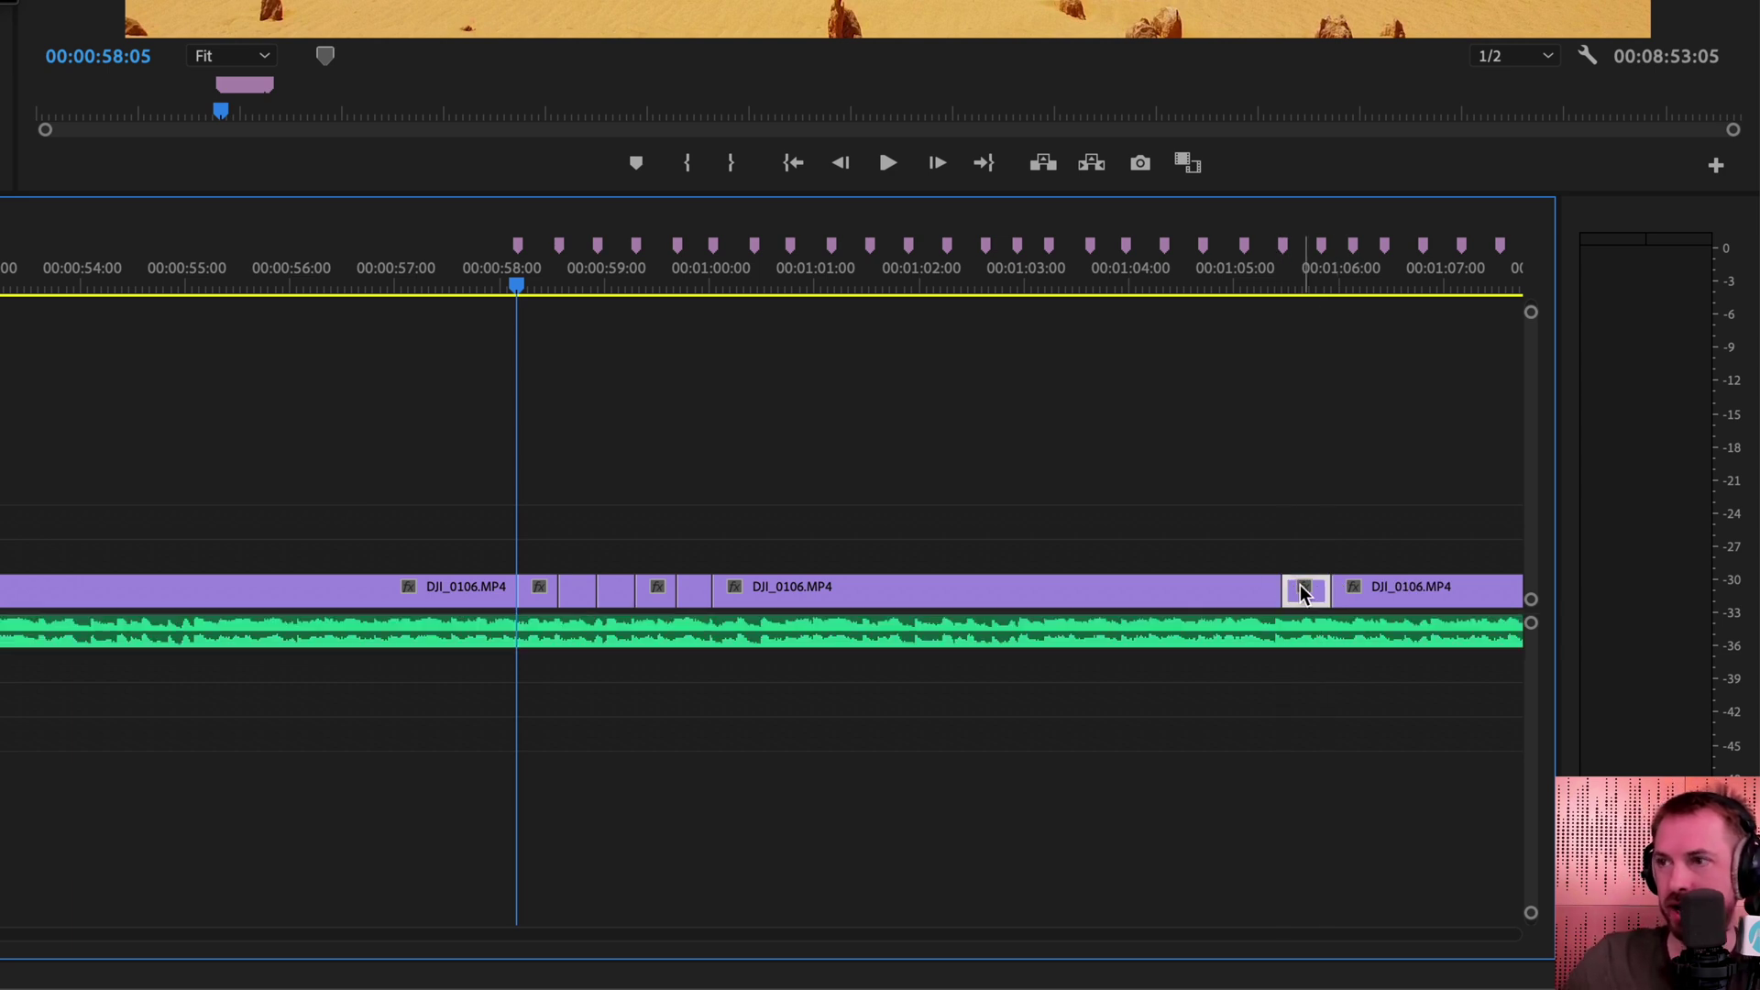
mouse_move(1300, 589)
mouse_down()
mouse_move(567, 573)
mouse_move(596, 557)
mouse_up()
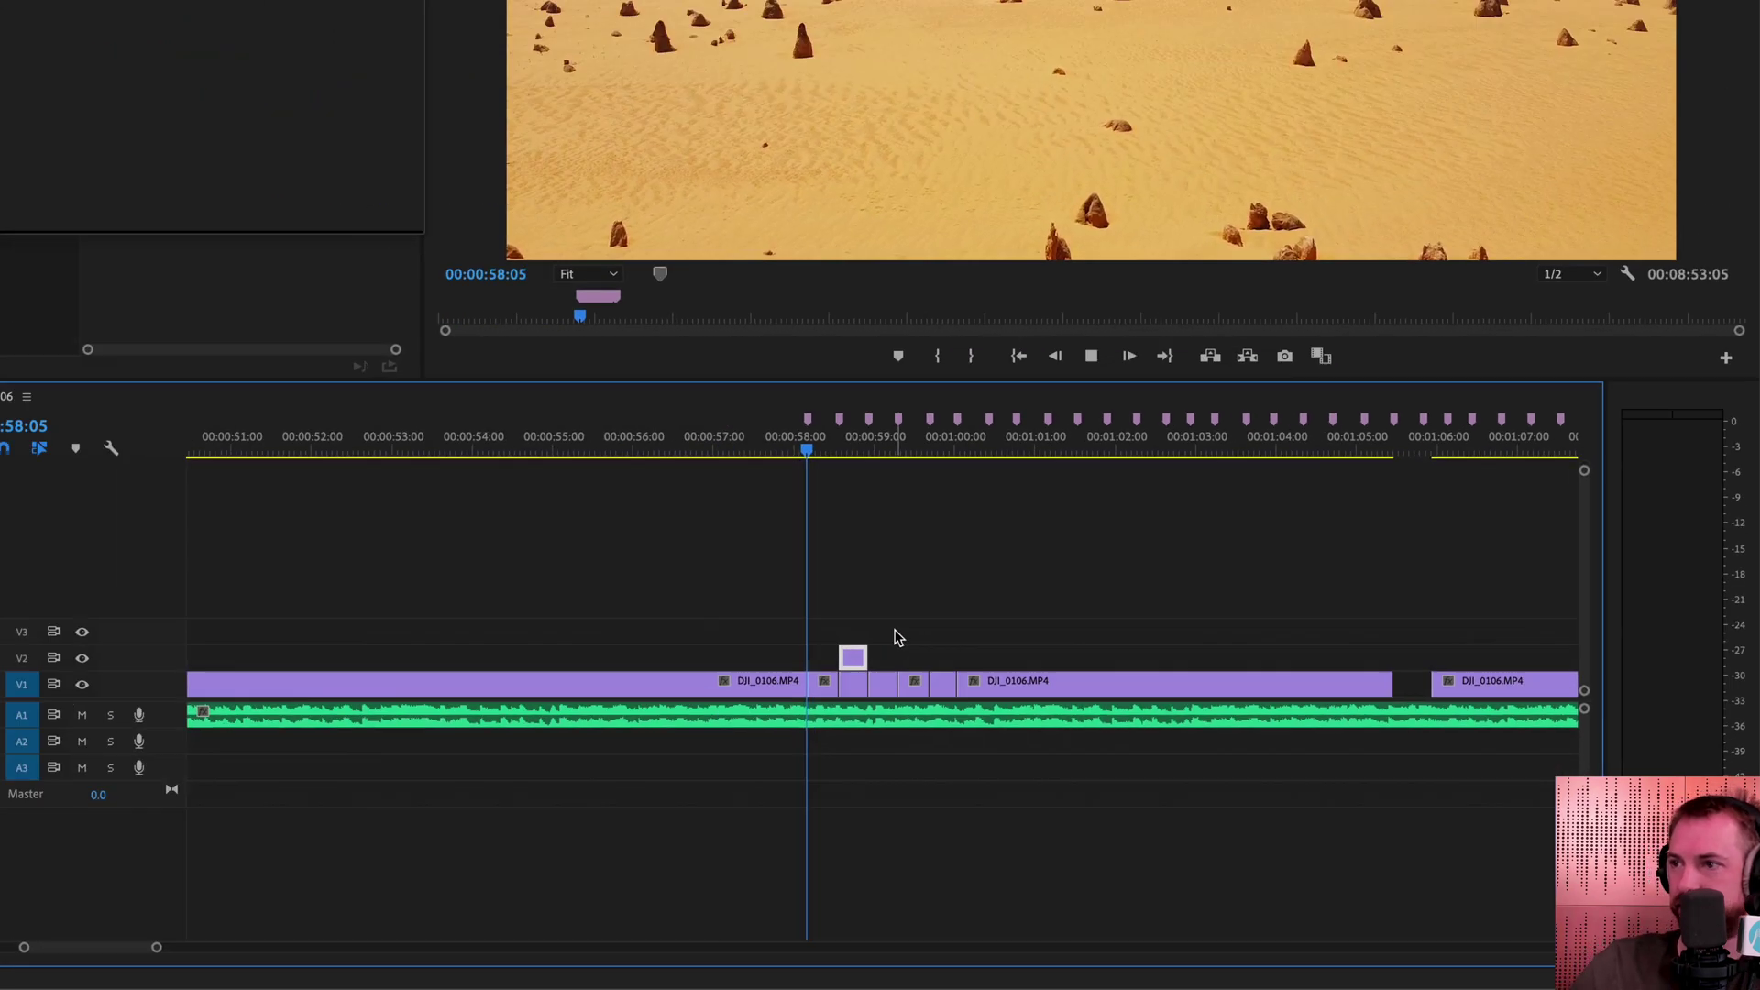
key(space)
key(space)
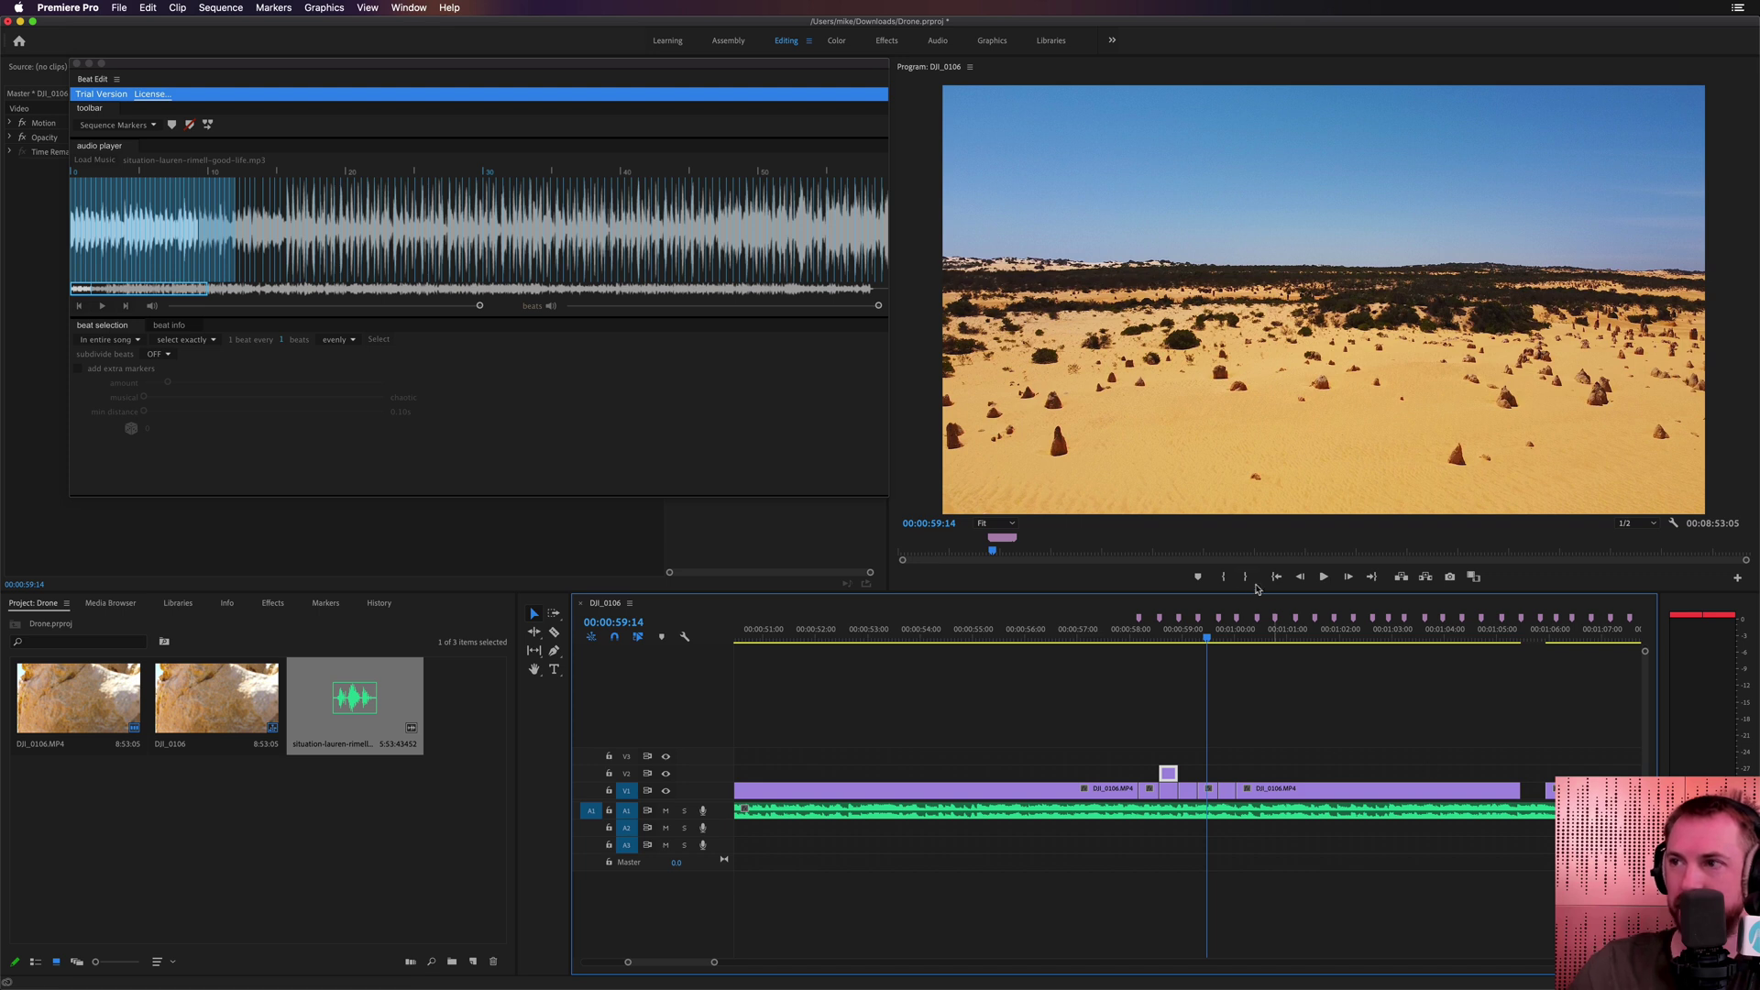
Razor the final V1 clip and drop one shortened piece onto V2 near the playhead.
key(minus)
key(minus)
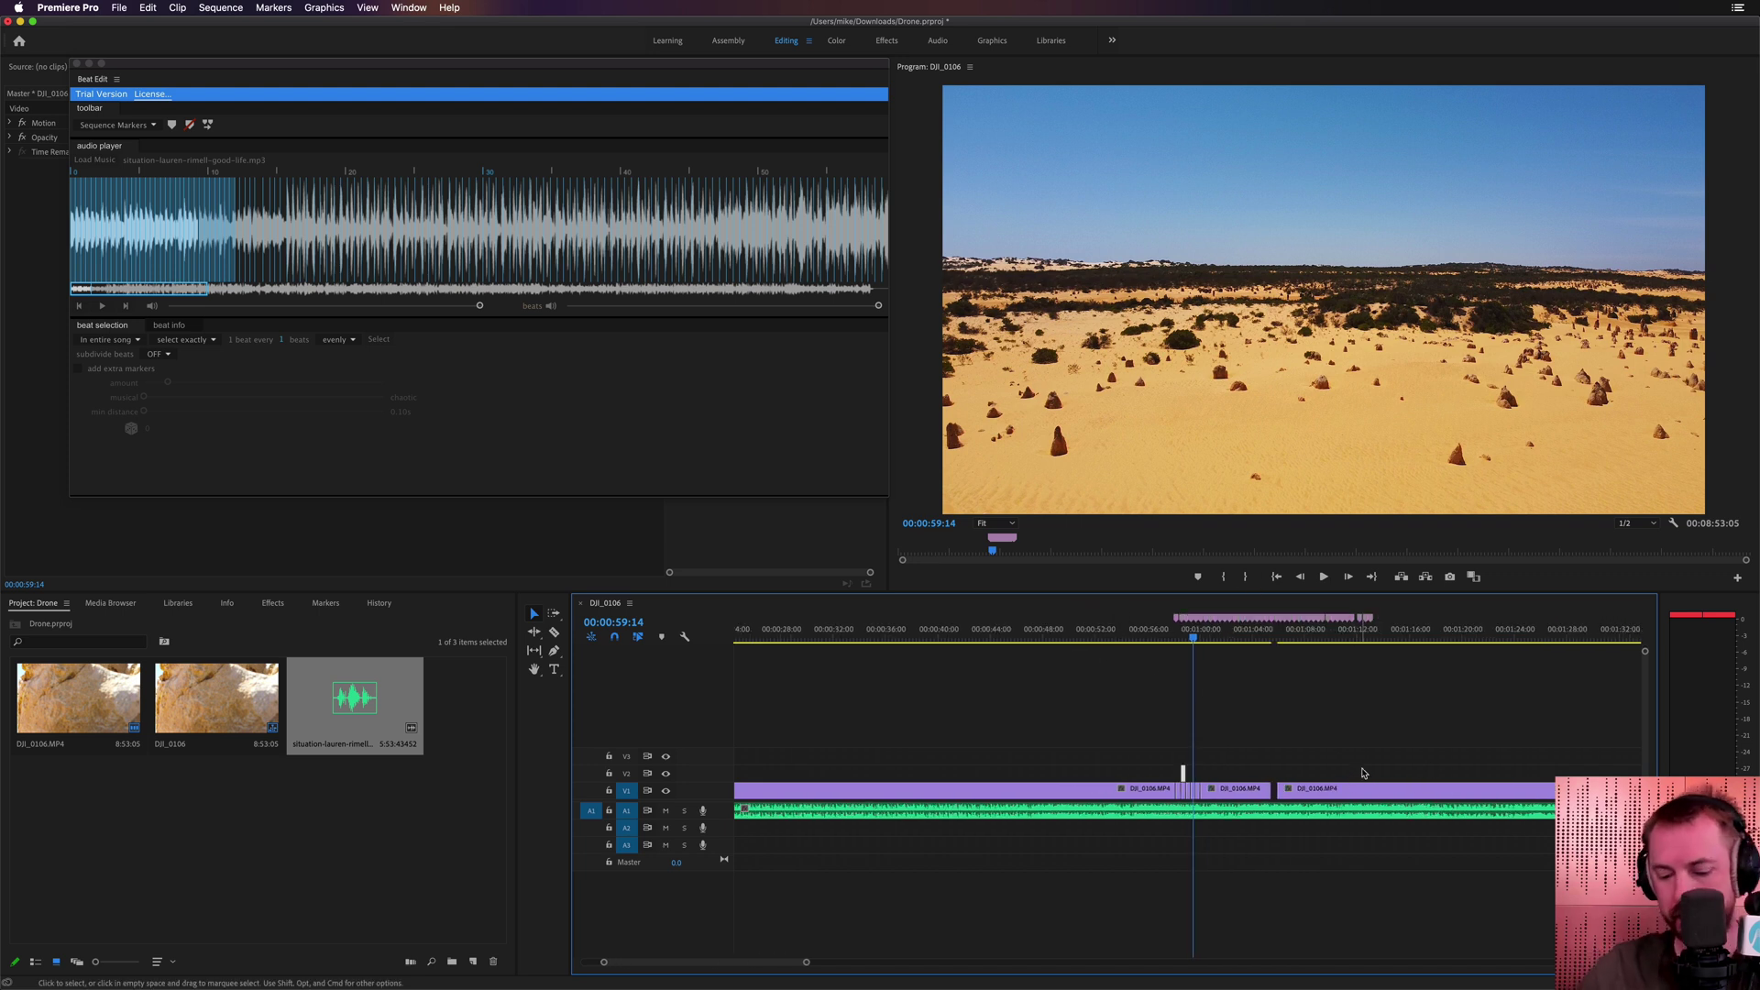
key(c)
click(1489, 790)
key(v)
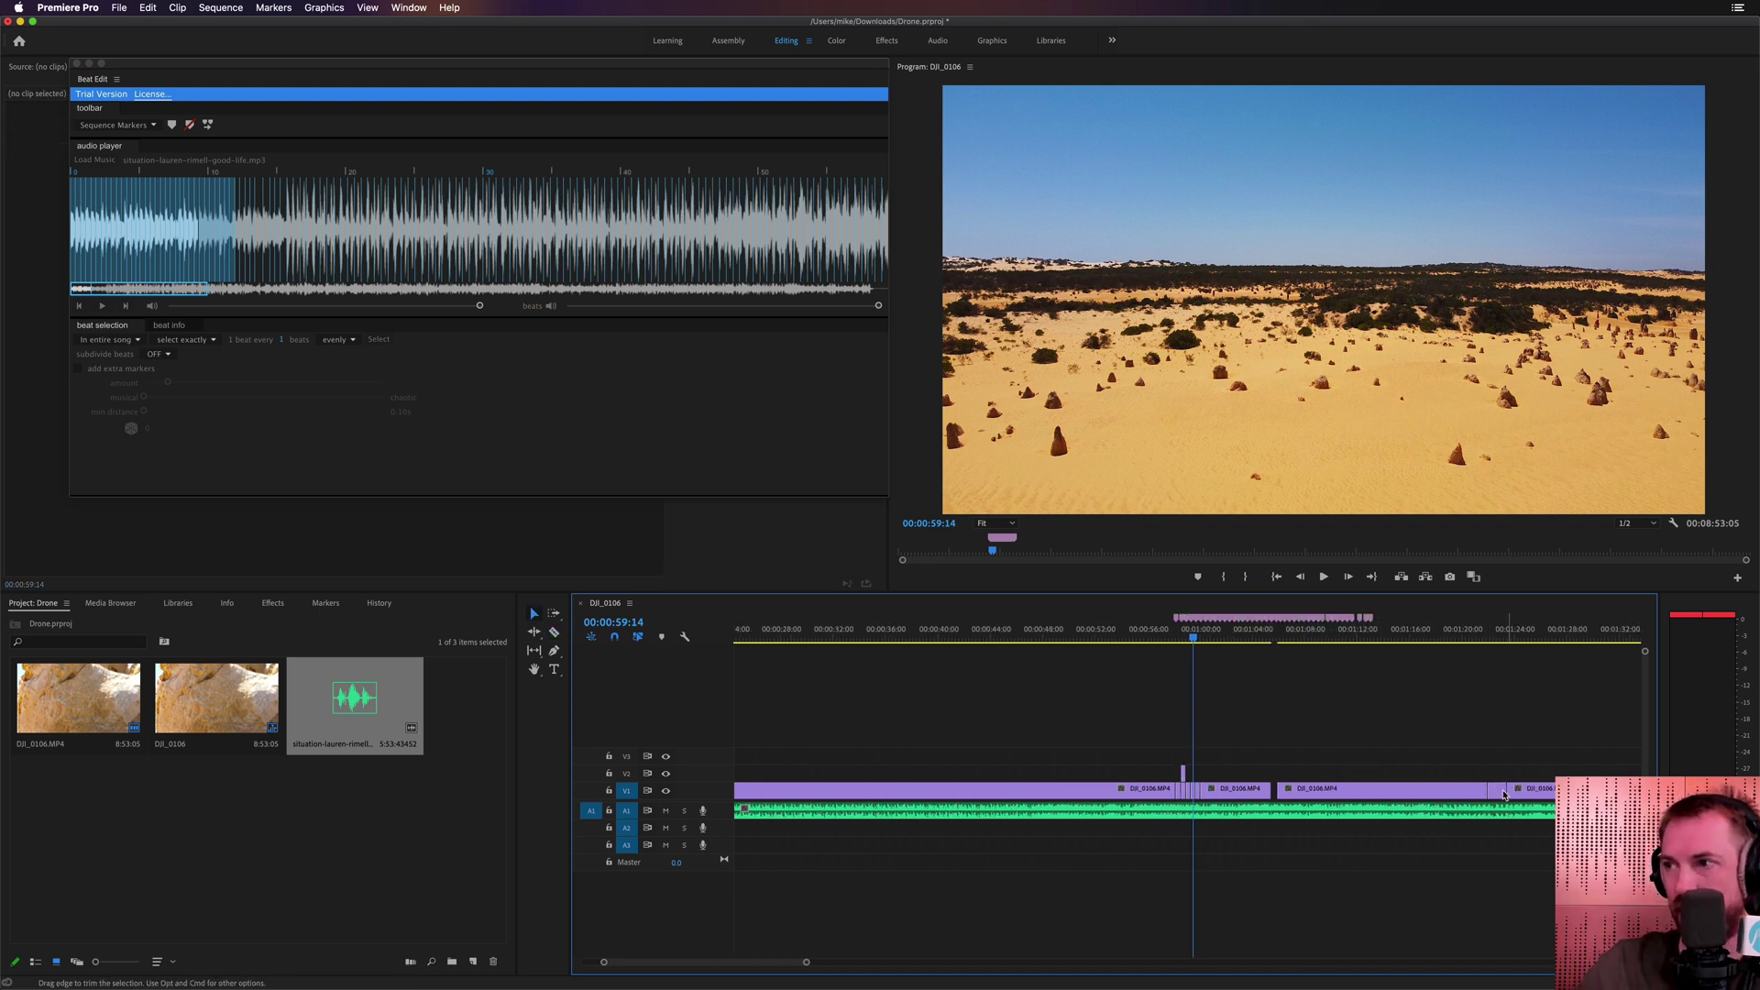
drag(1504, 790, 1220, 778)
key(equal)
key(equal)
key(equal)
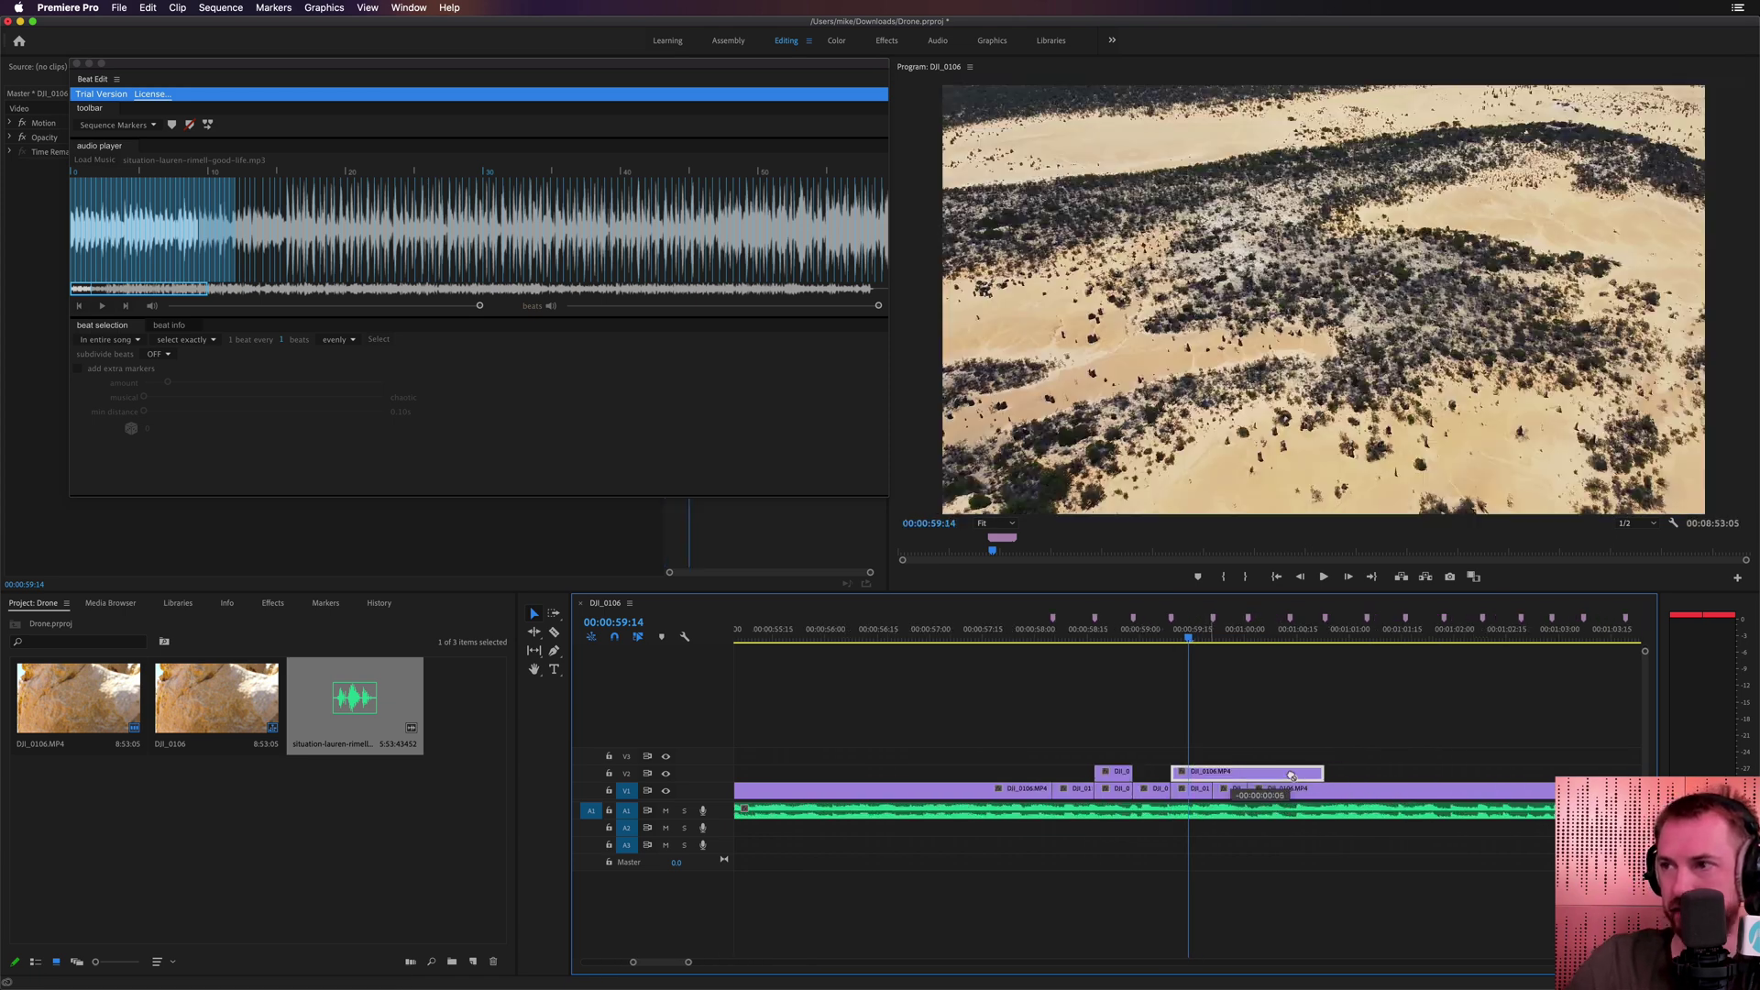
drag(1340, 773, 1213, 775)
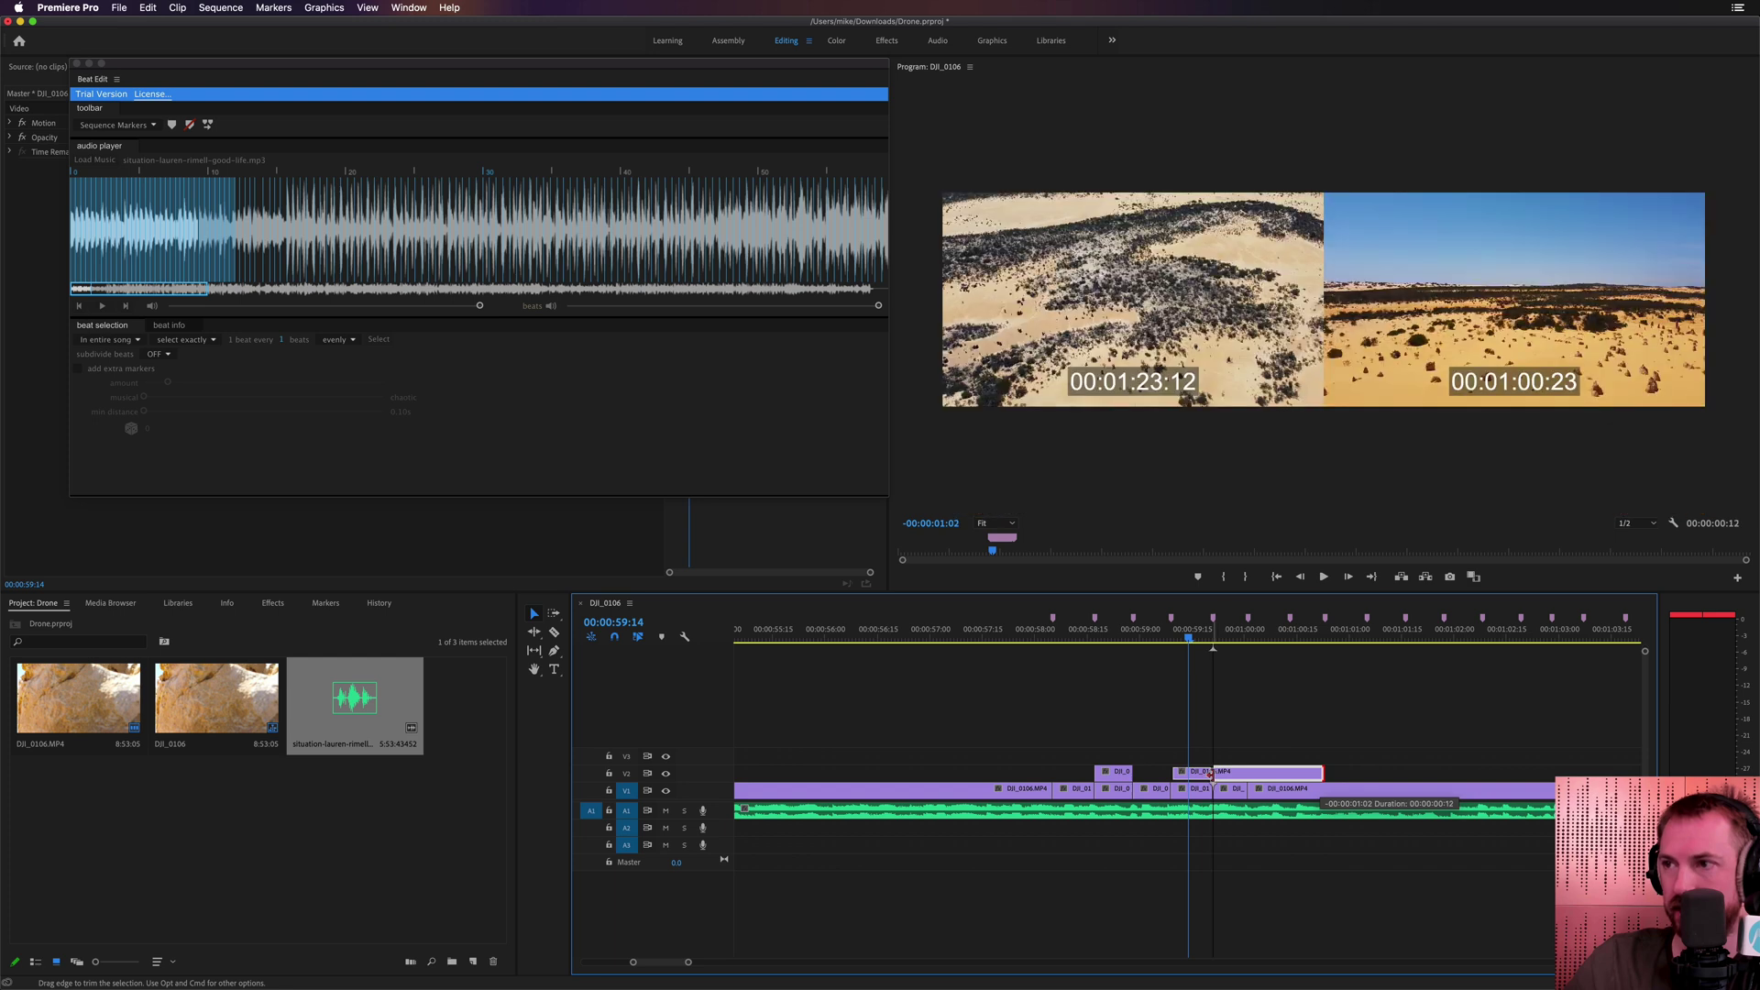
Move another end piece onto V2 on a beat, cut it at the next beat, and delete its tail.
key(minus)
key(minus)
key(minus)
key(minus)
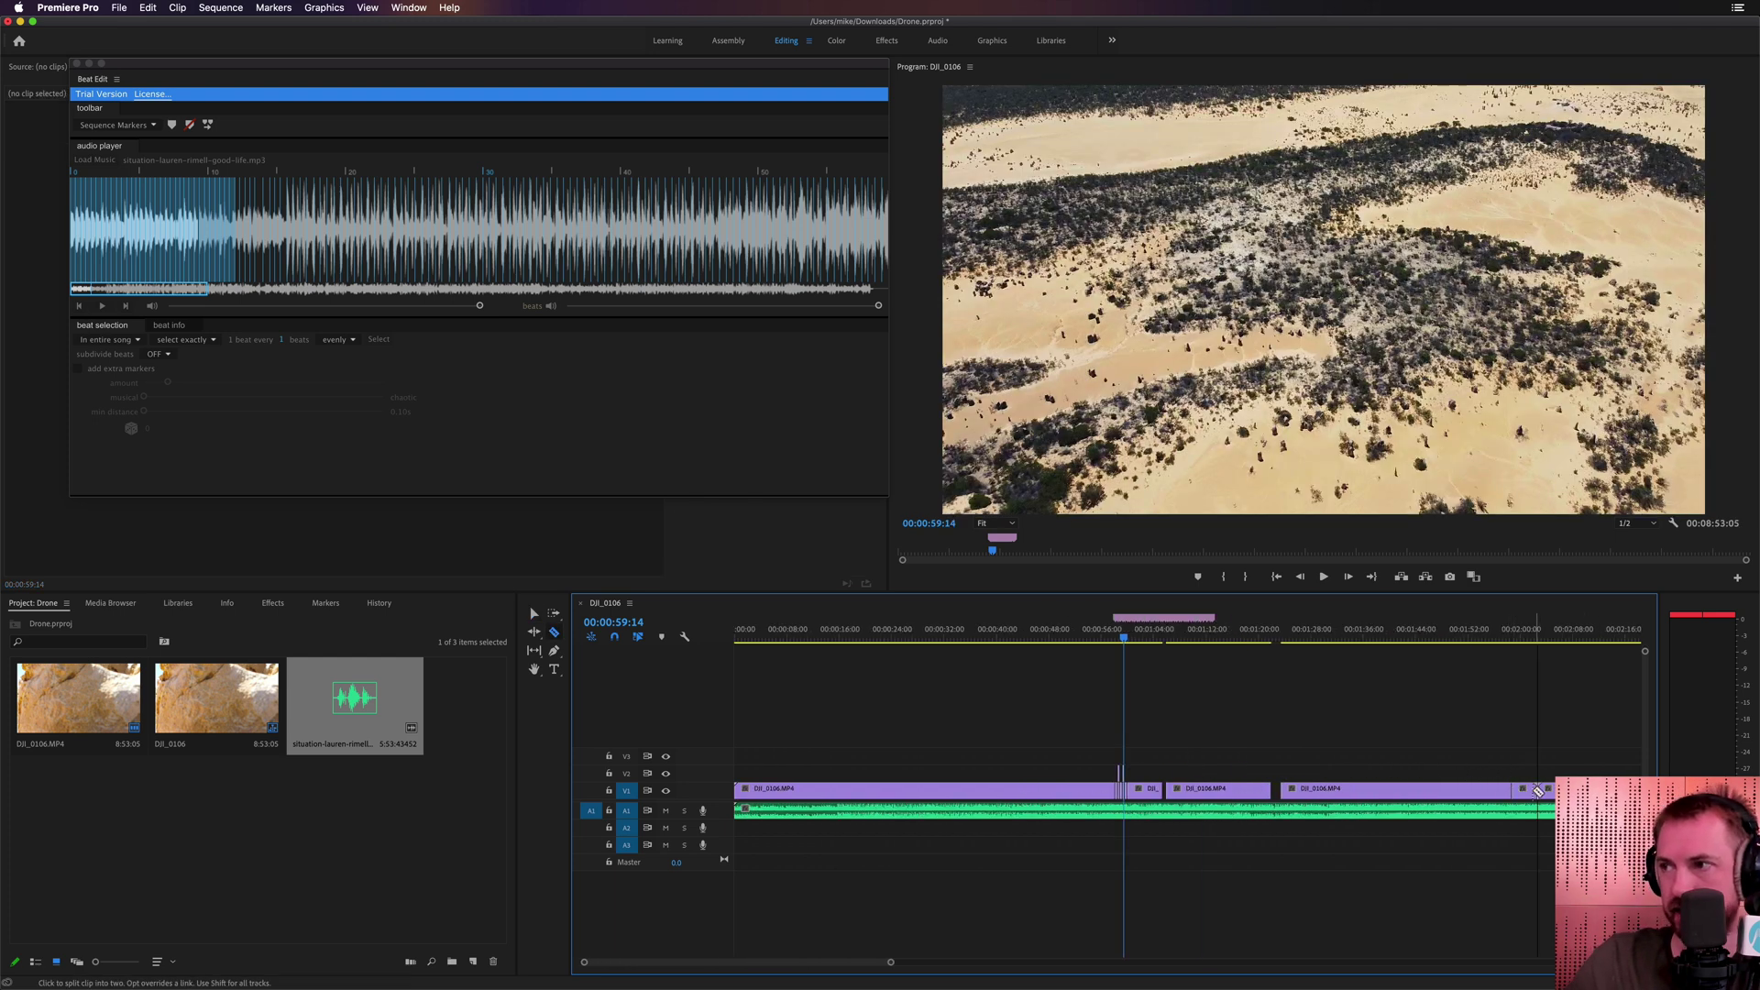
drag(1550, 794, 1190, 775)
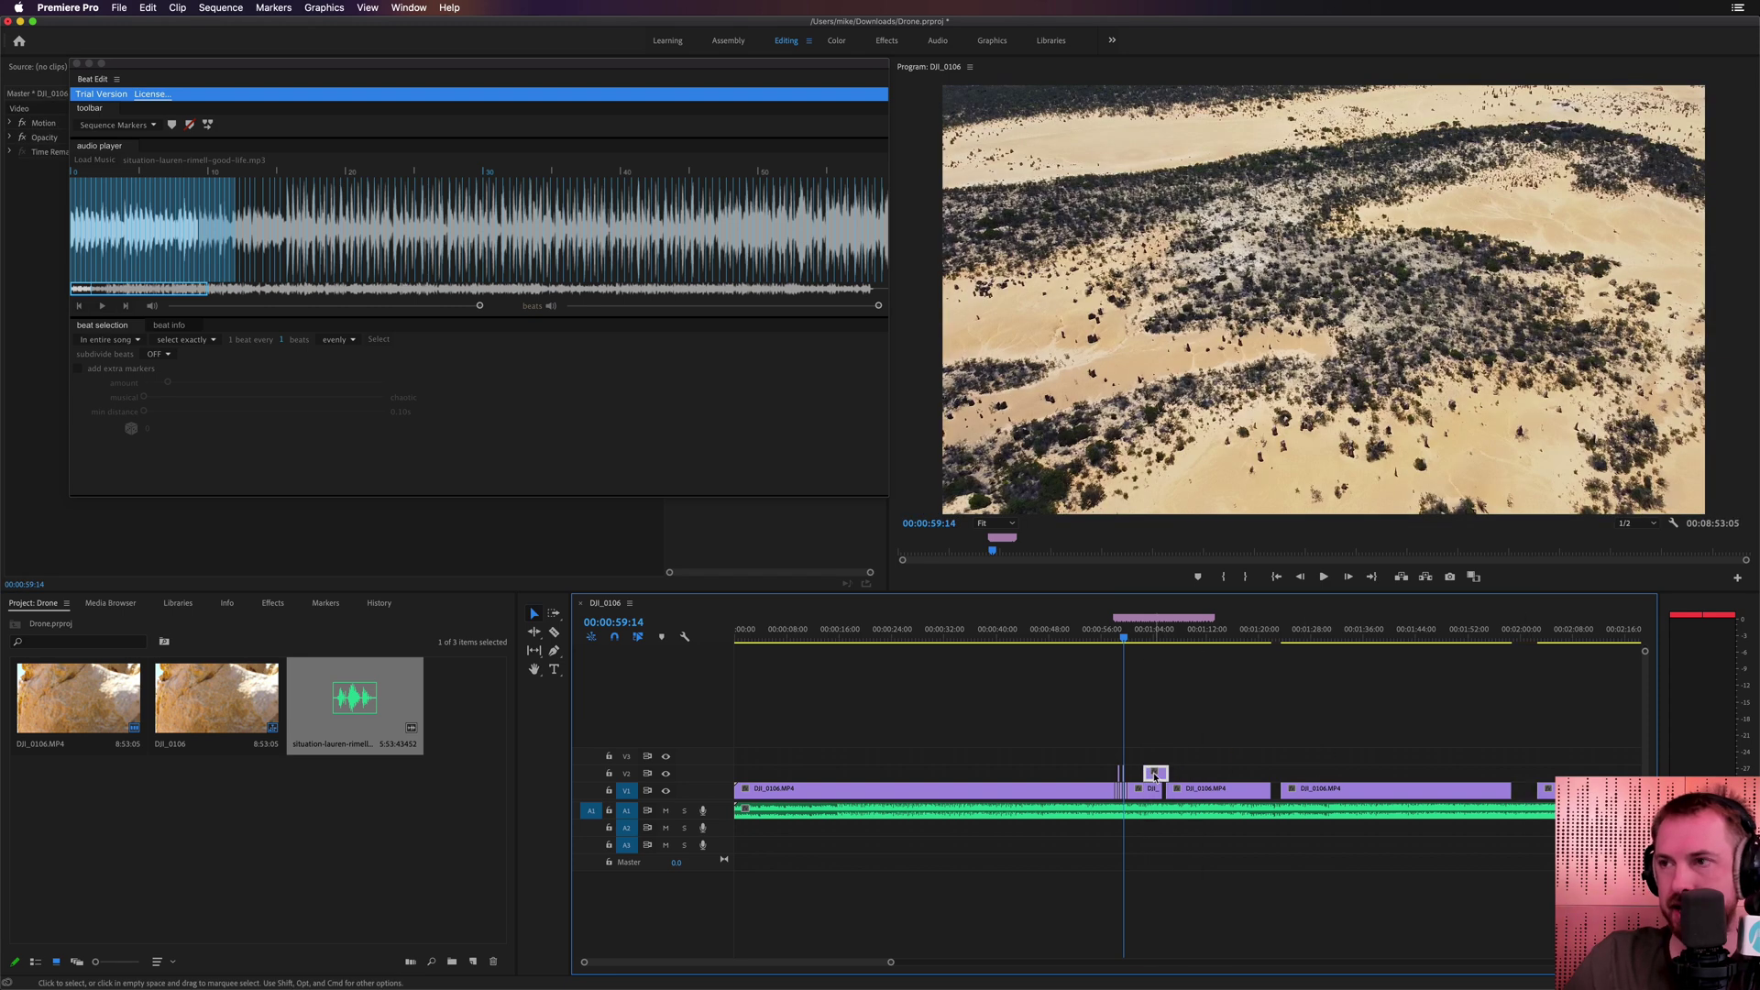
key(equal)
key(equal)
key(equal)
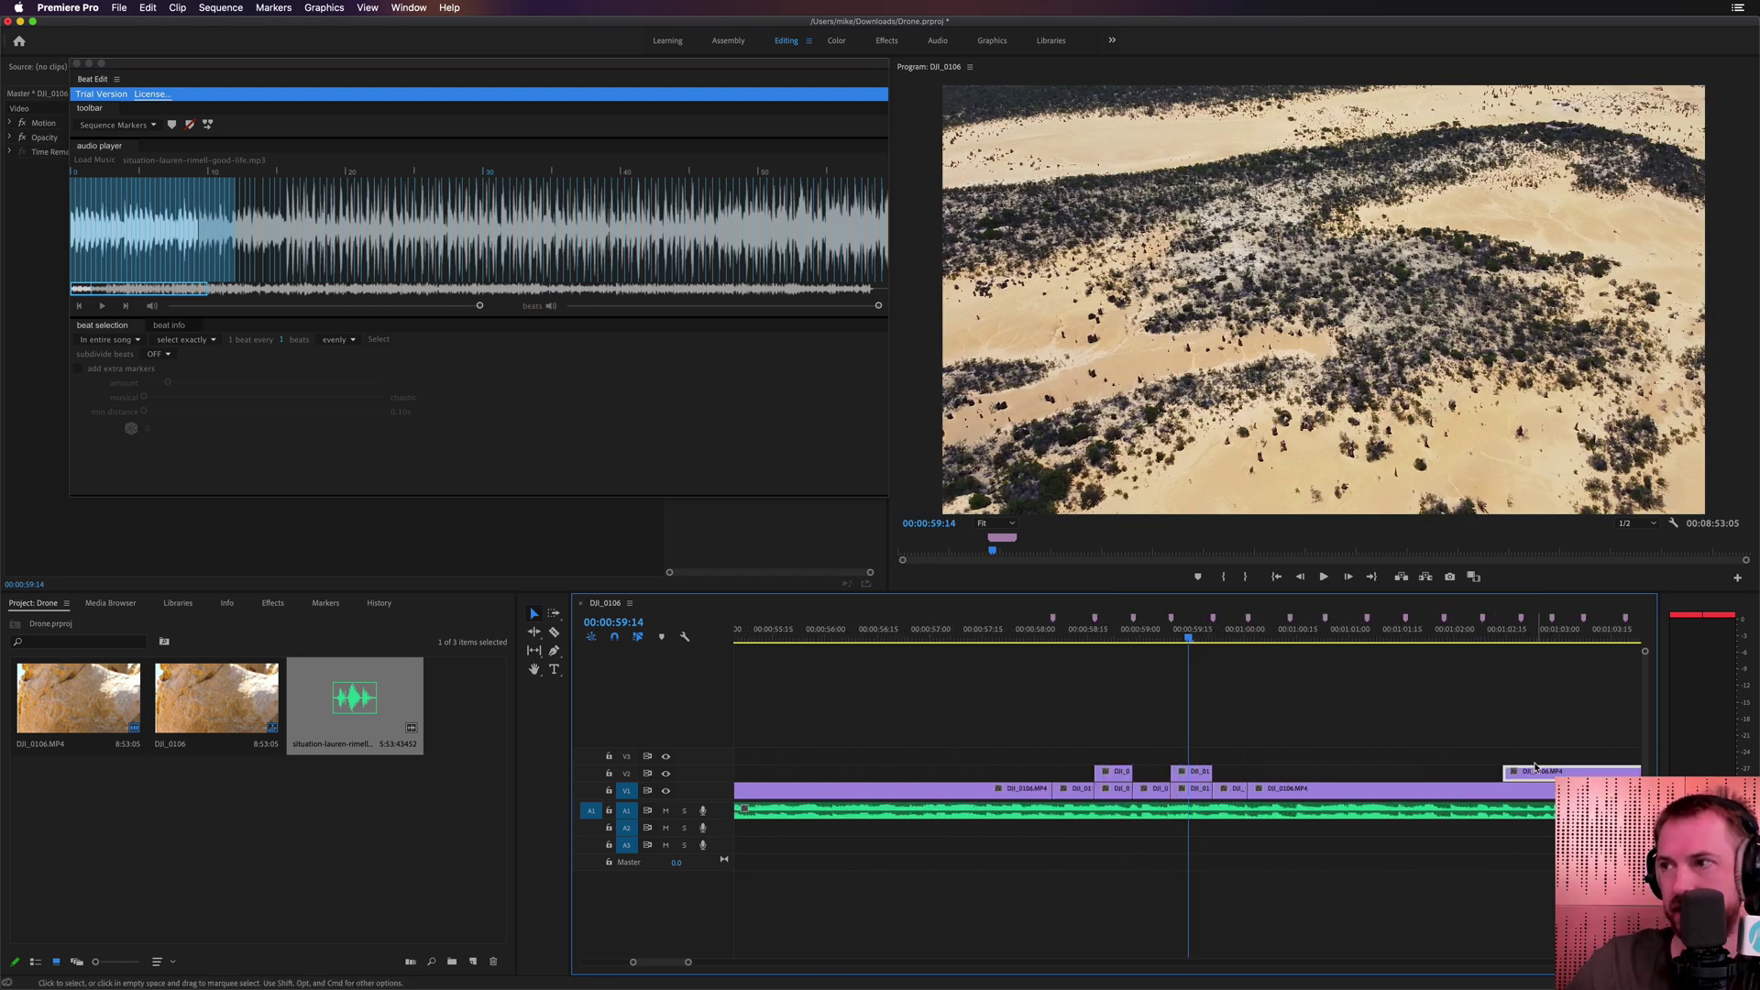
drag(1533, 773, 1271, 773)
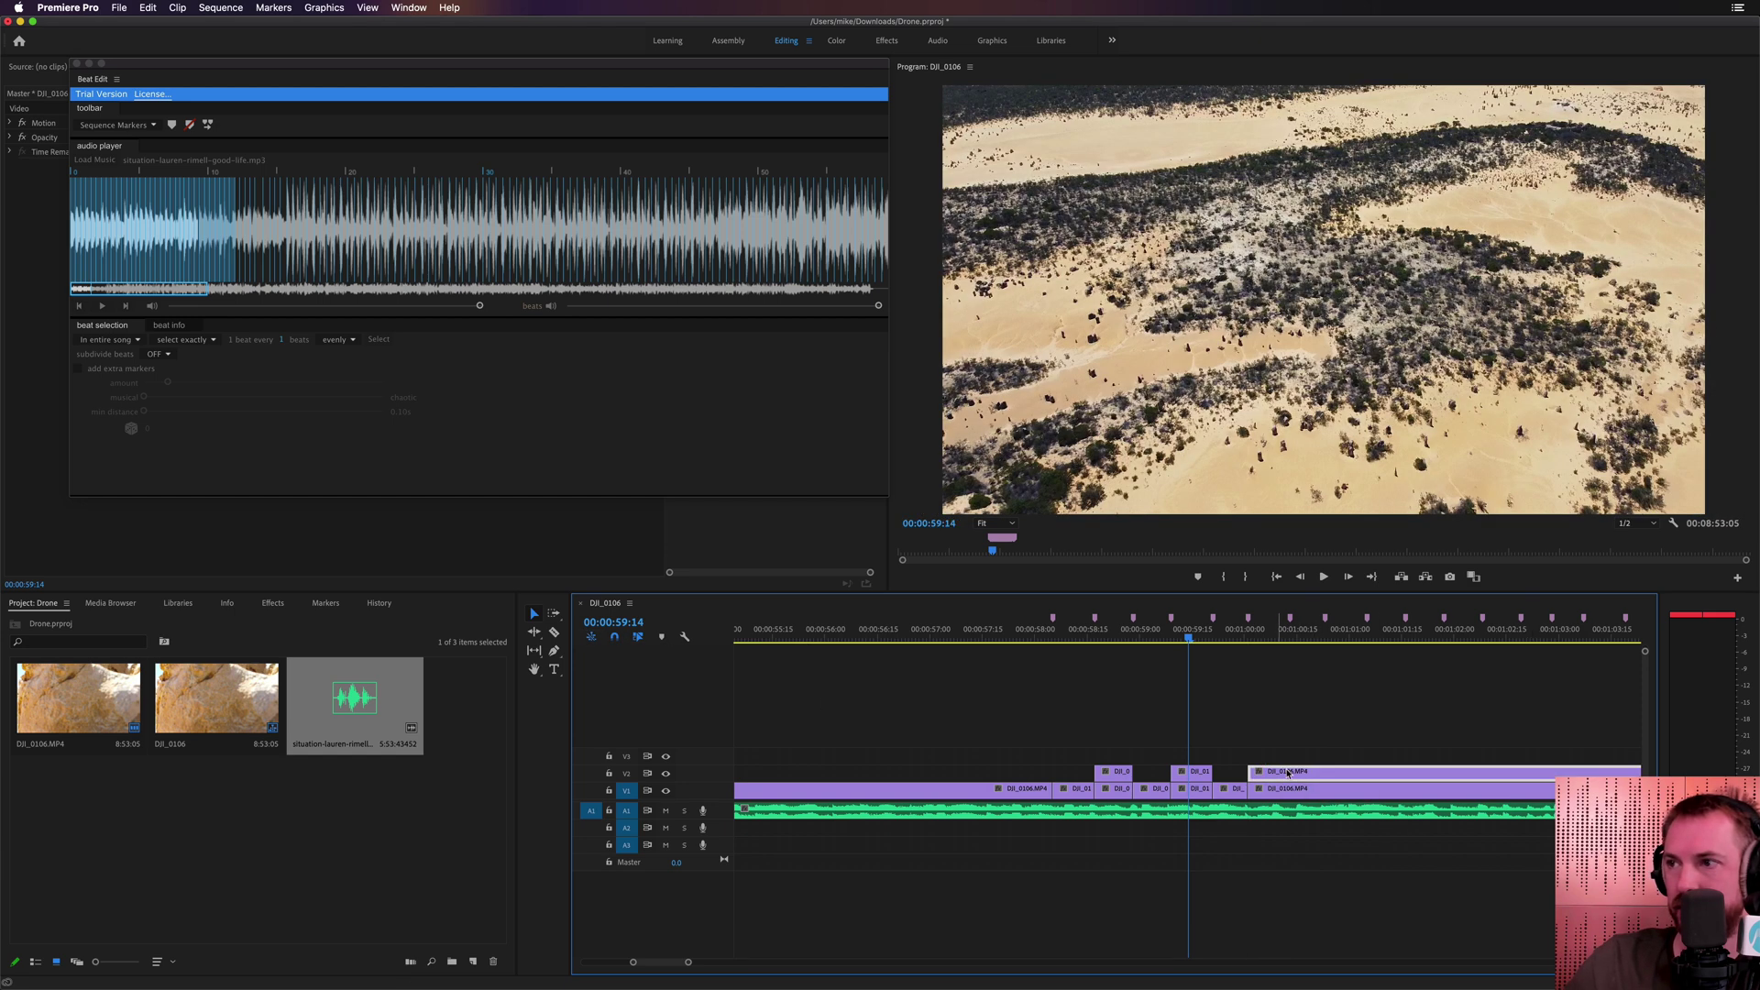
key(c)
click(1293, 773)
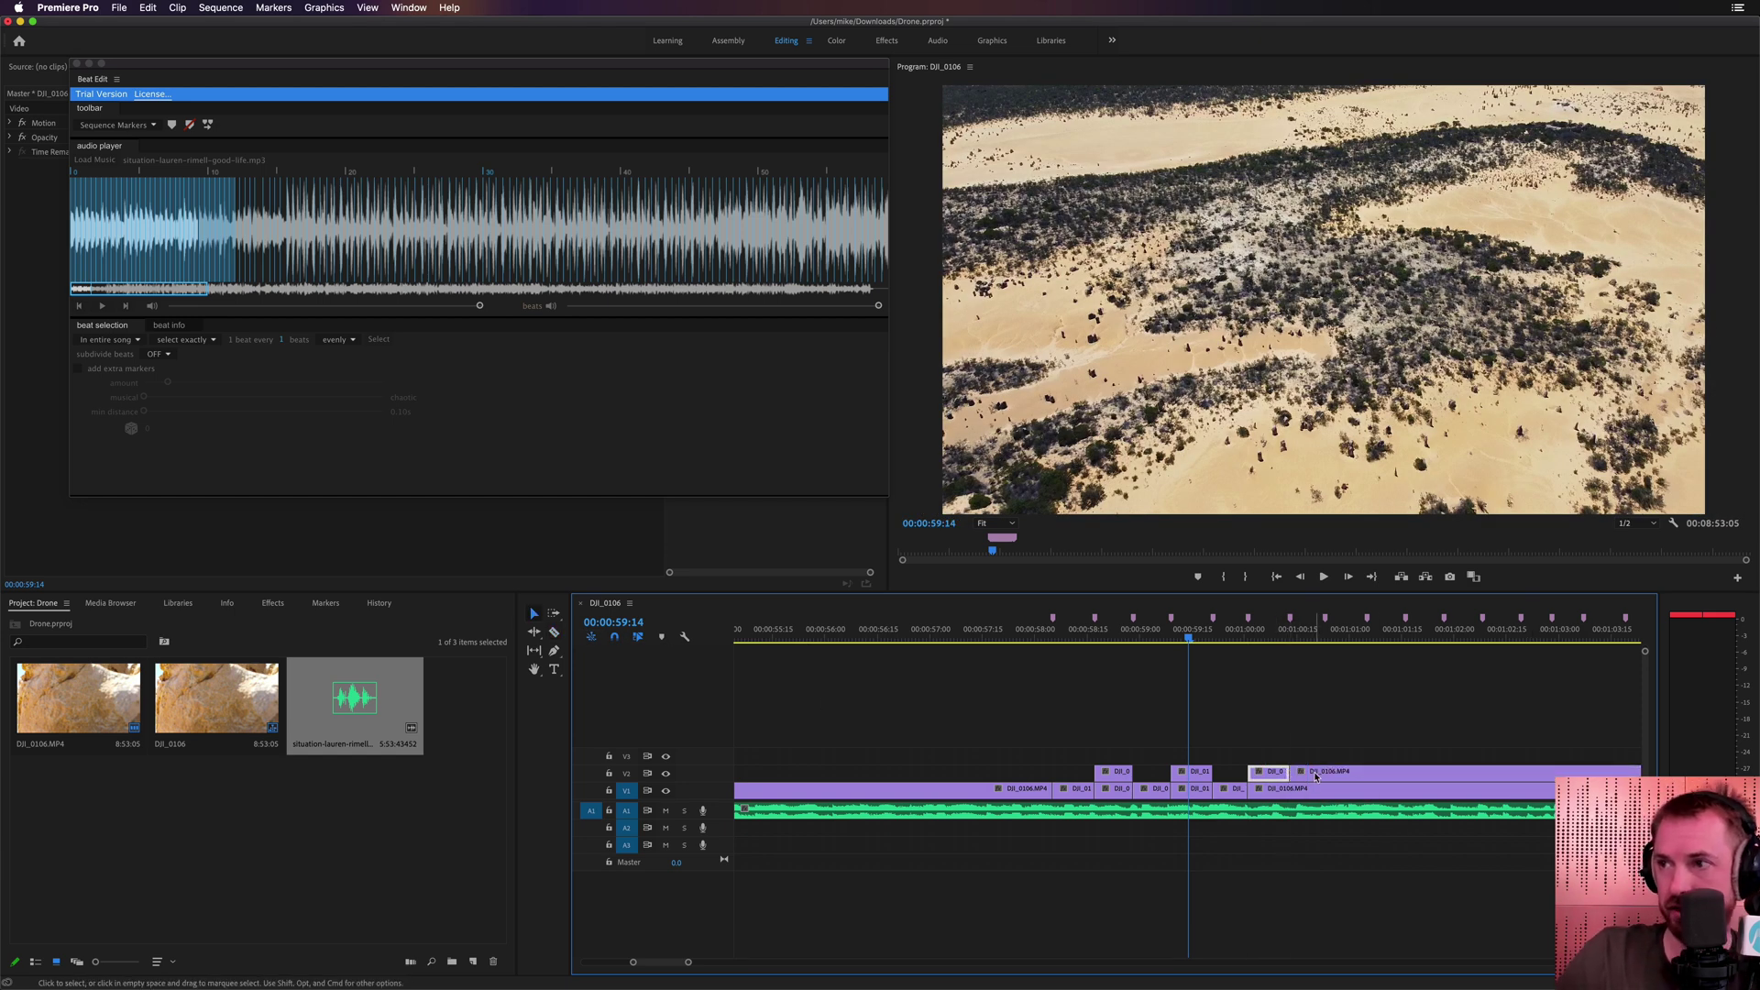
key(v)
key(Delete)
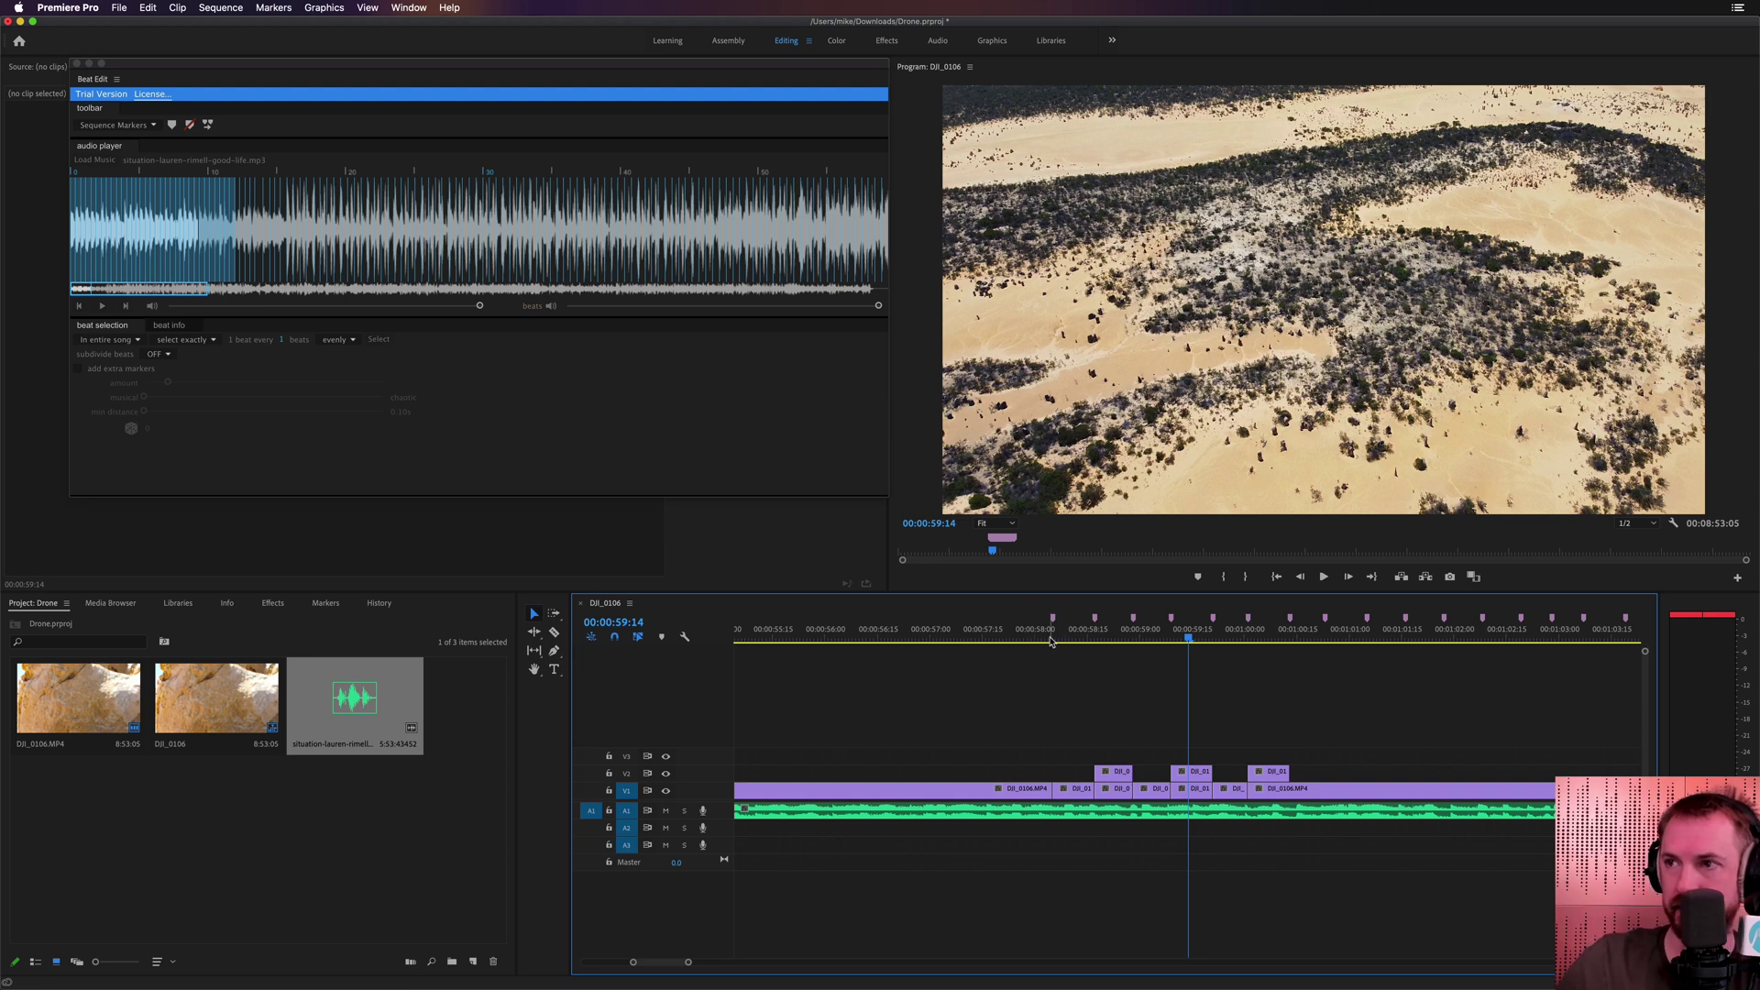
drag(1051, 625, 990, 635)
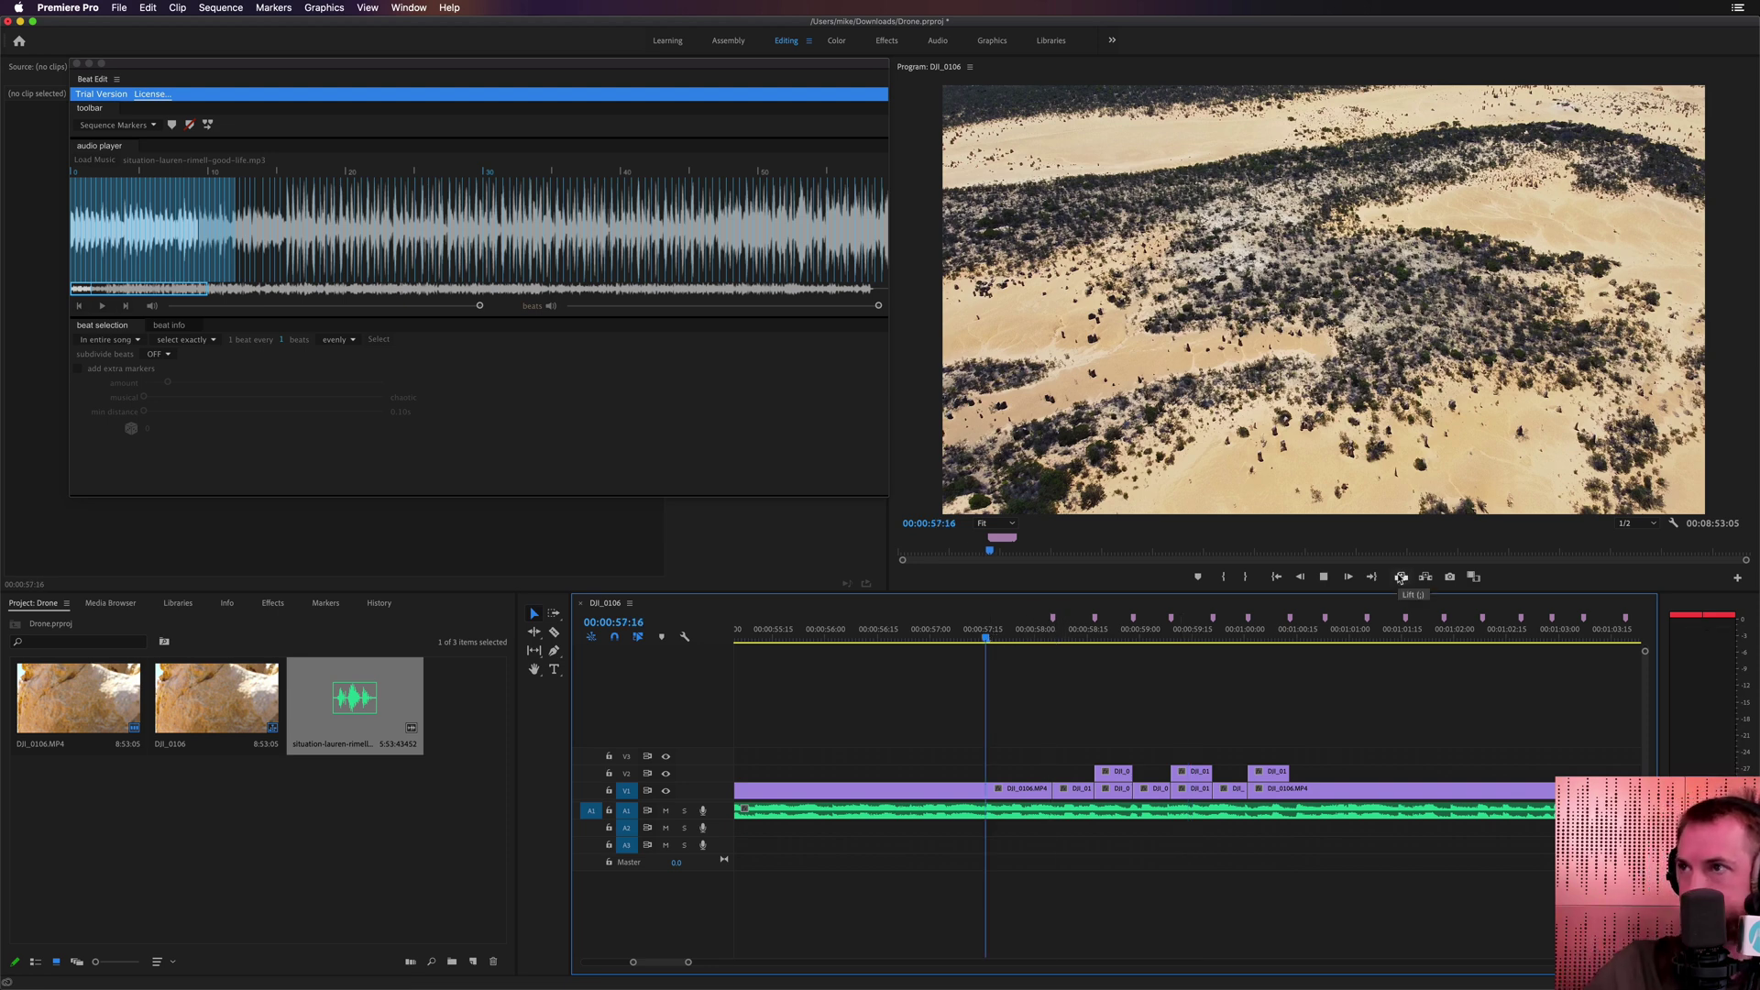
key(space)
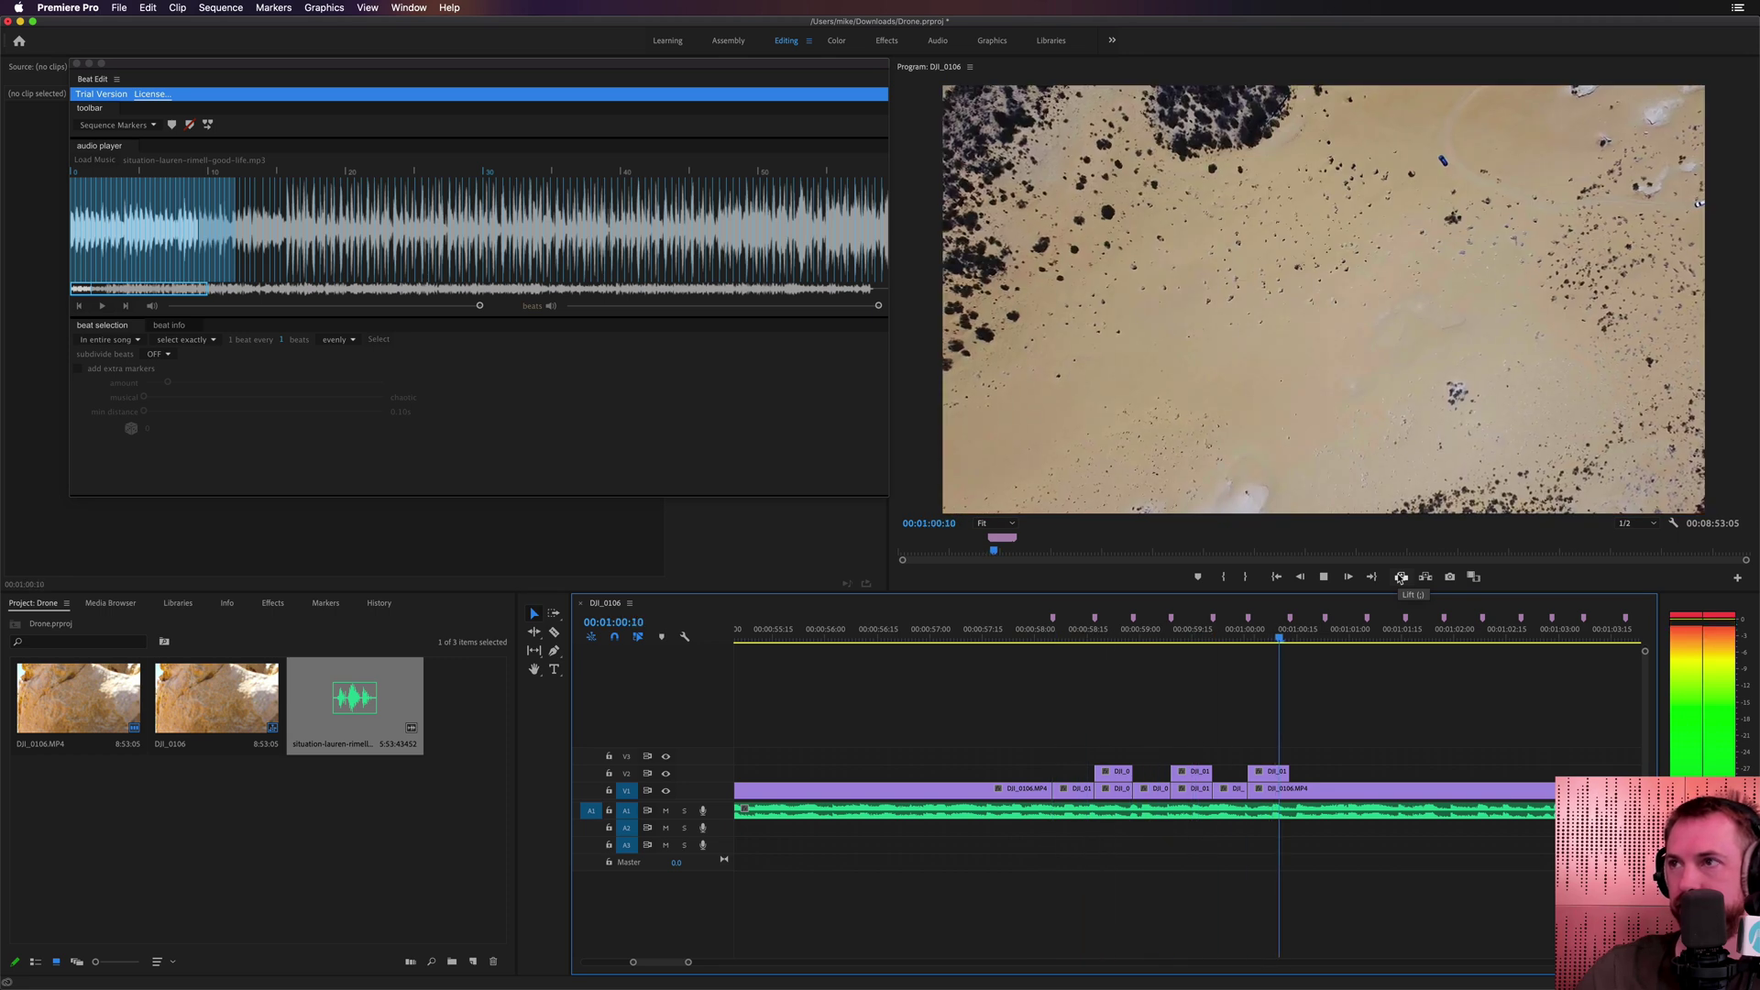
key(space)
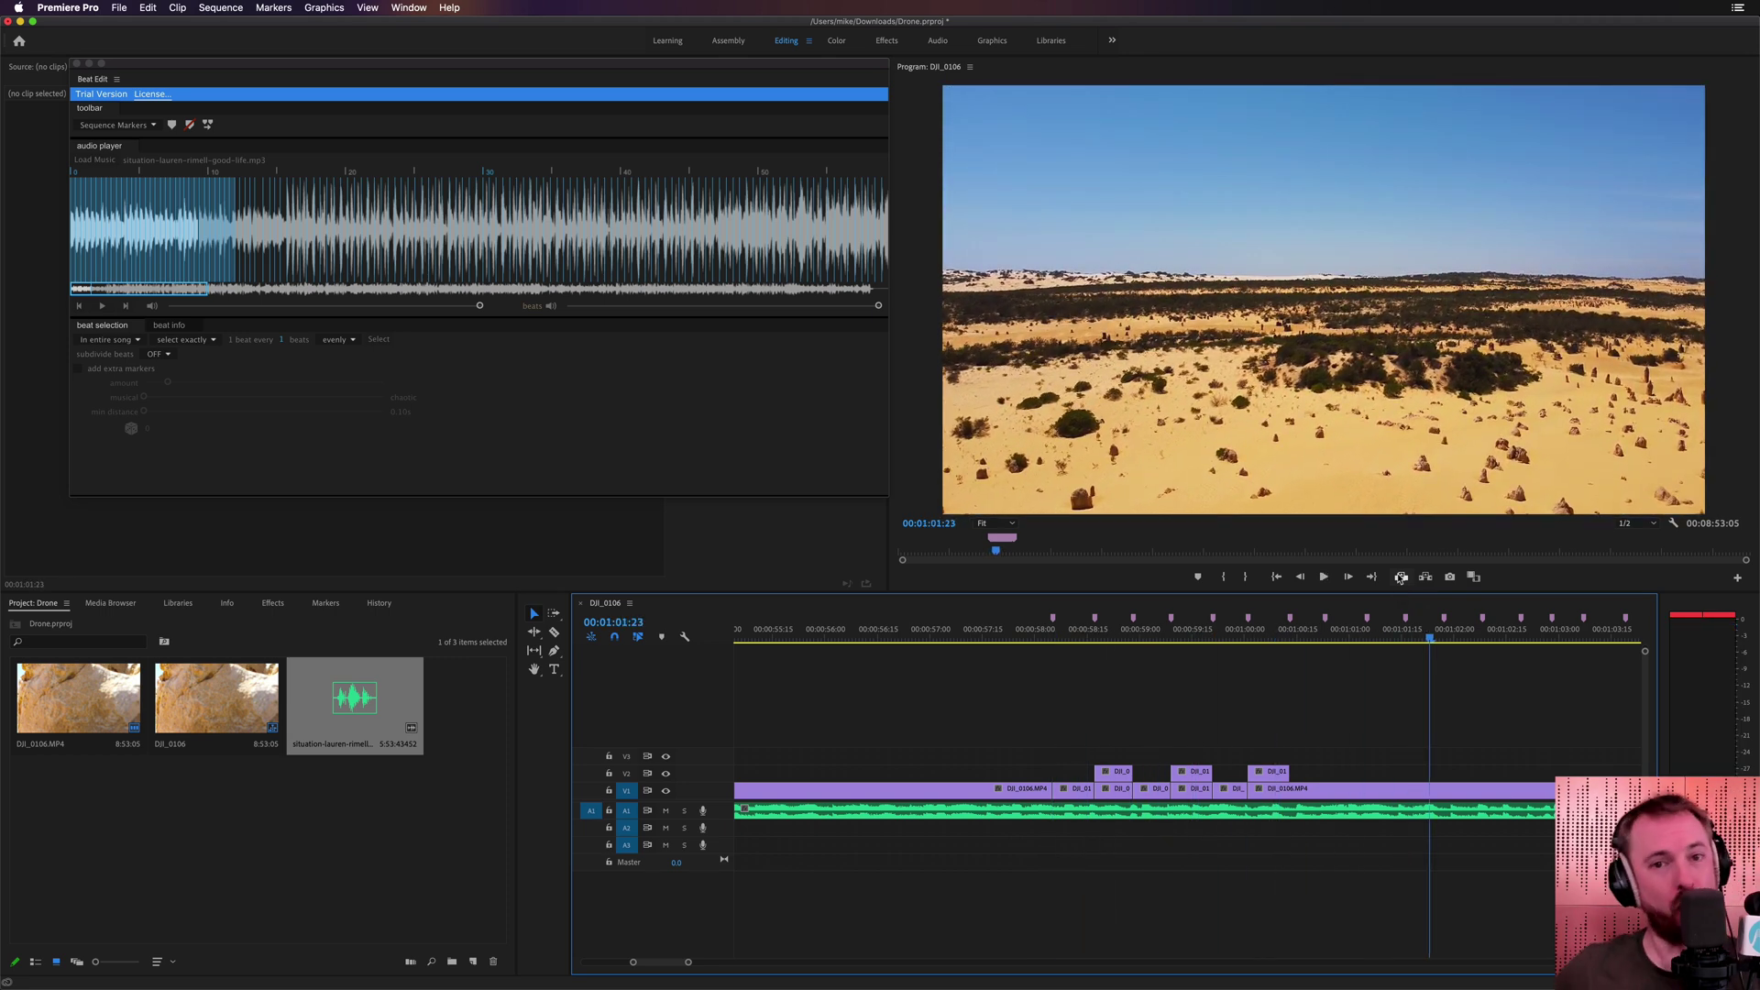